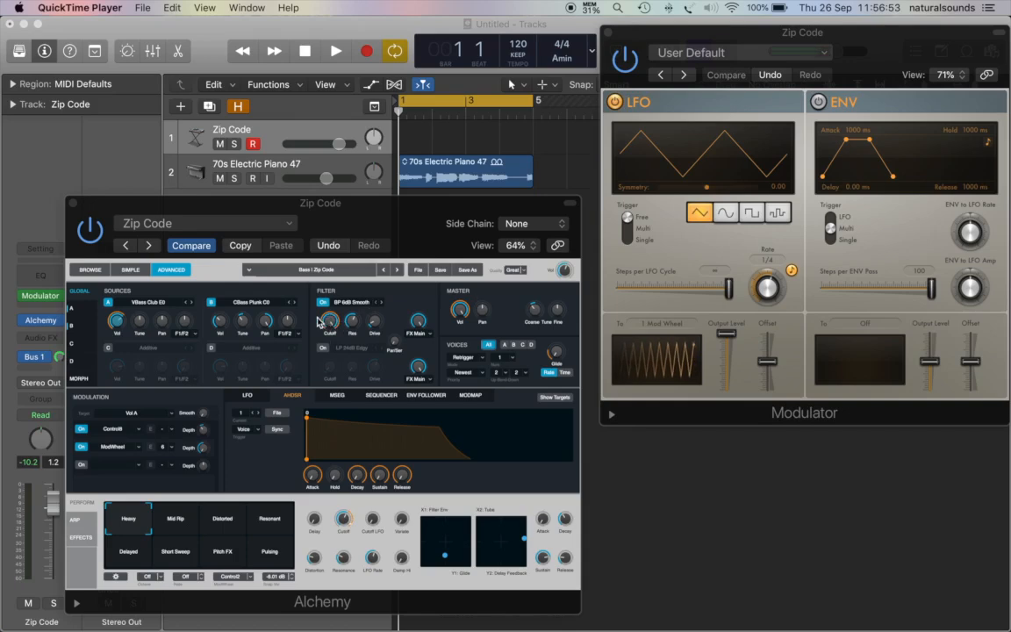
Check the Modulator LFO's output target and the MIDI source and depth of the second modulation slot on Alchemy's Vol A
click(678, 326)
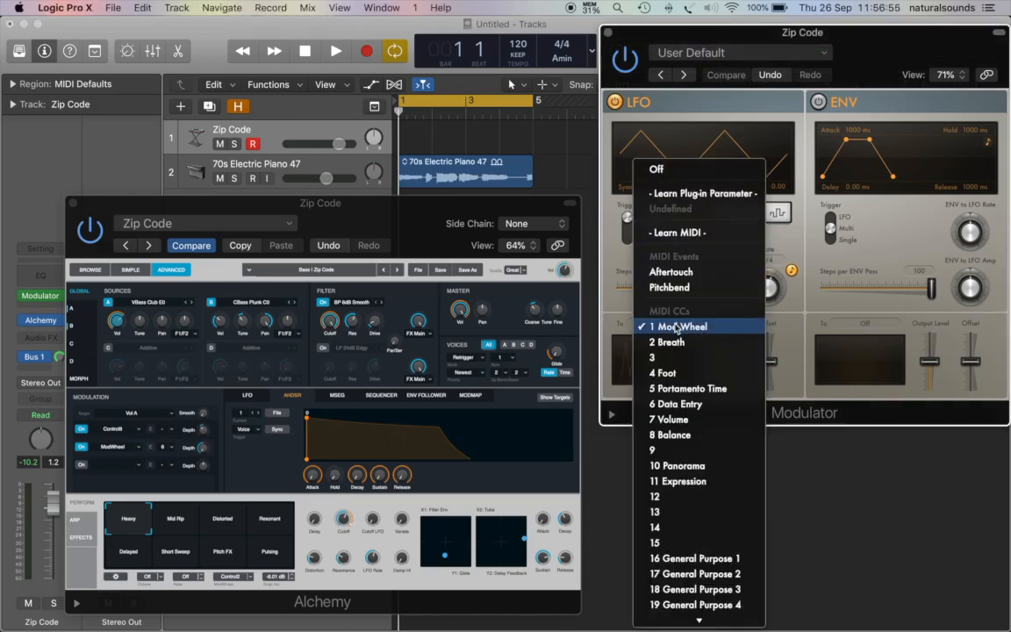
click(672, 328)
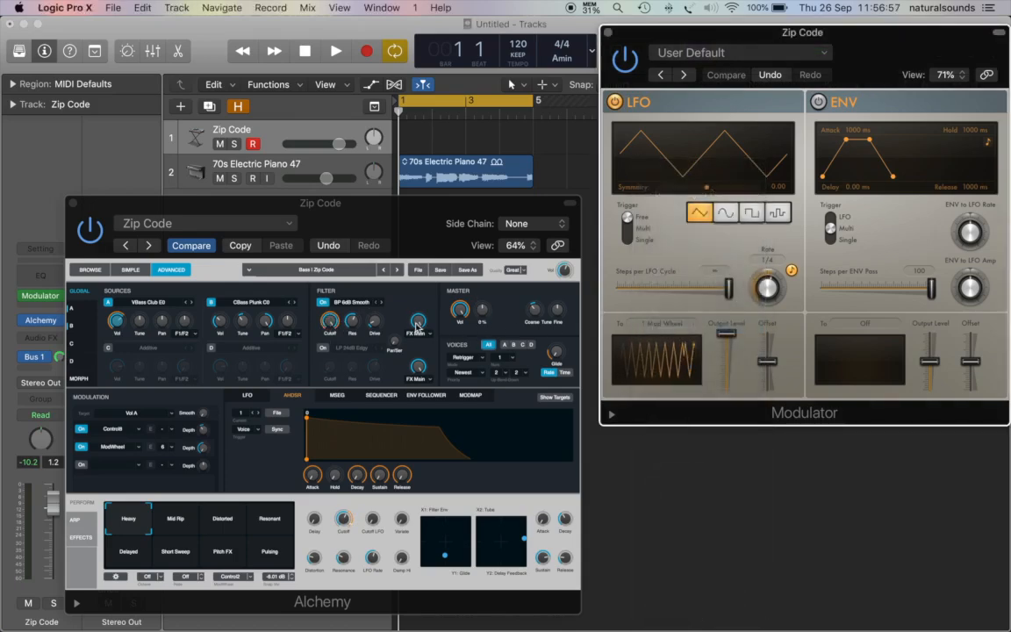
click(112, 449)
mouse_move(207, 549)
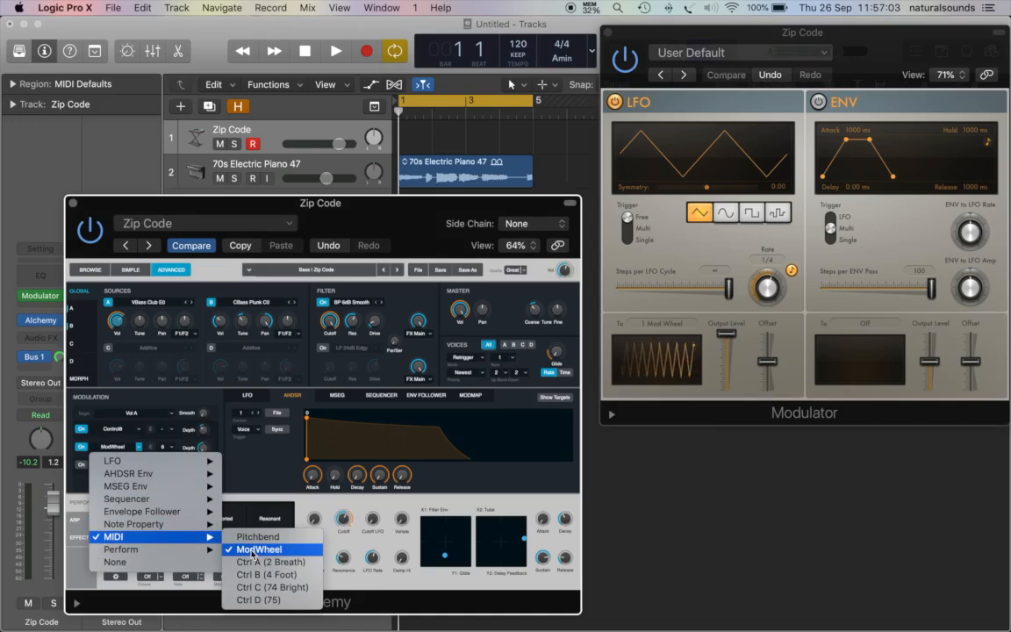
click(280, 445)
mouse_move(204, 449)
mouse_down()
mouse_move(209, 426)
mouse_move(204, 466)
mouse_up()
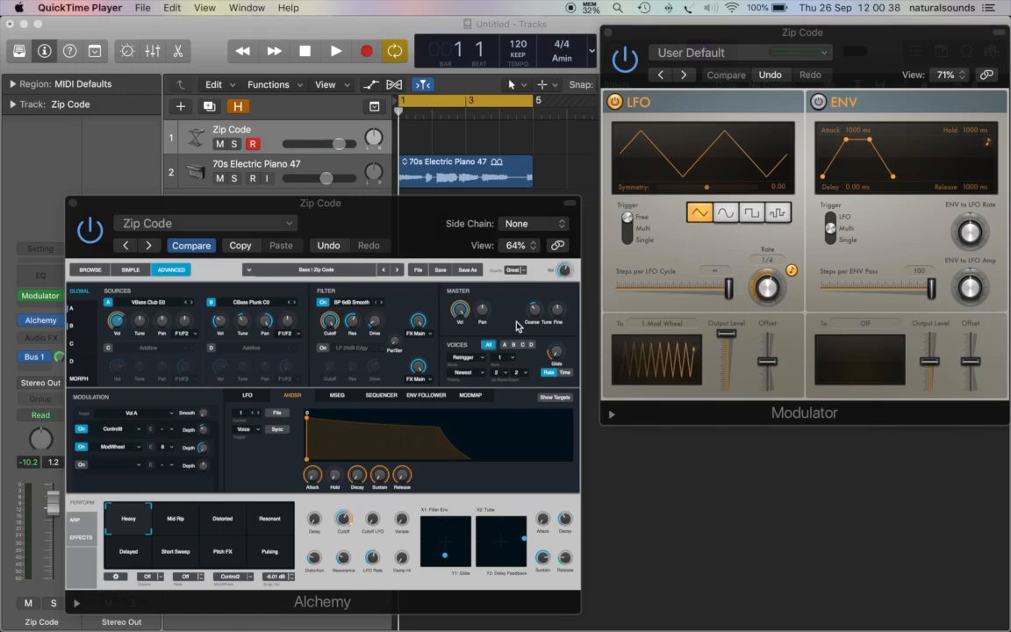
Switch to screenset 2 and open the MIDI Environment window
click(561, 155)
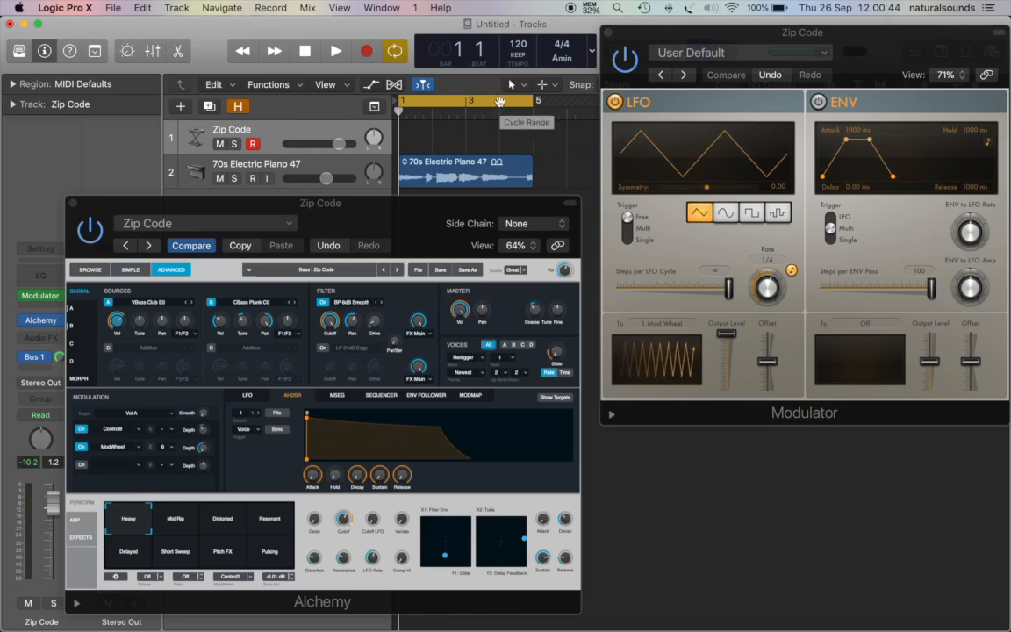
key(2)
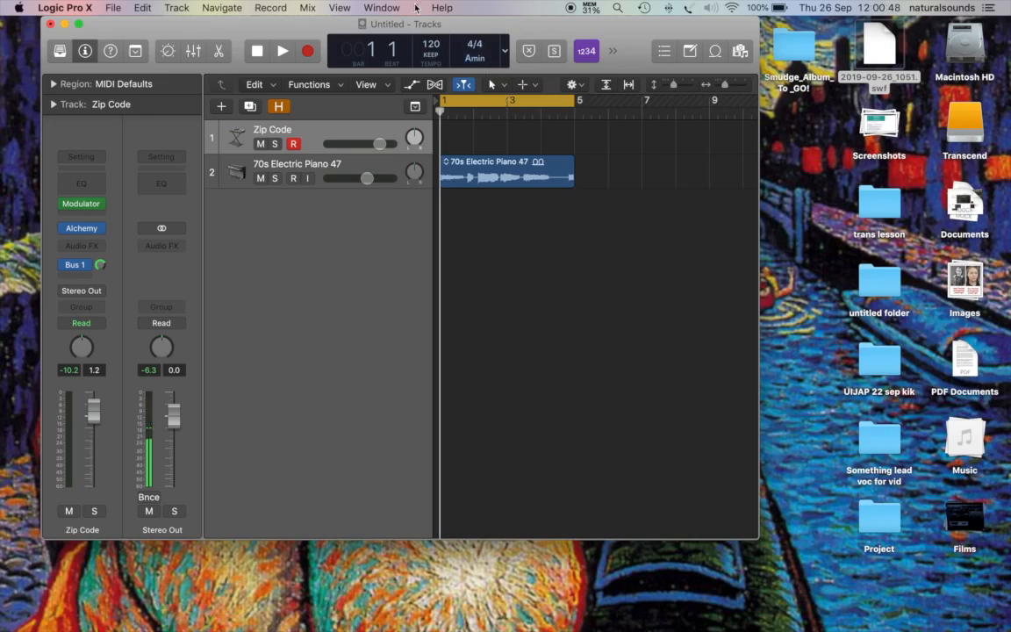
click(382, 7)
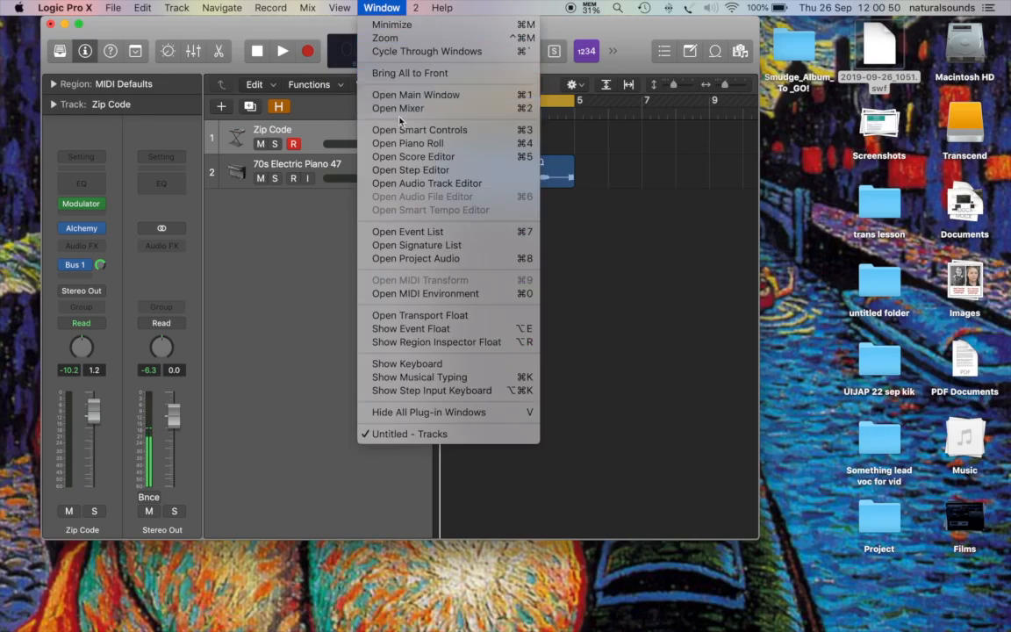
click(406, 298)
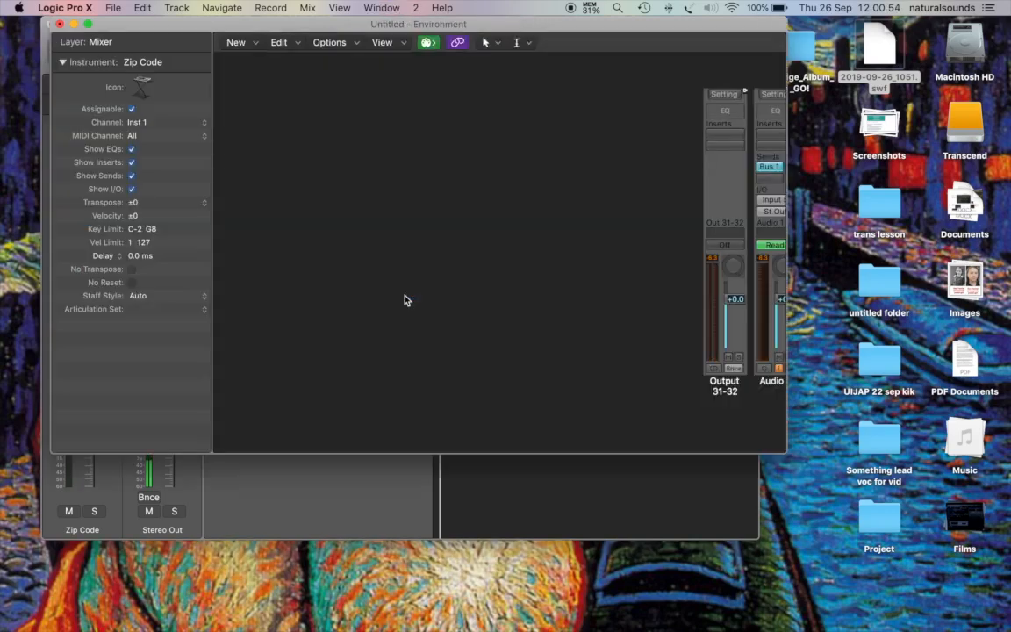
Reposition the Environment window against the screen's upper corner and enlarge it to fill the screen
scroll(345, 228, left, 10)
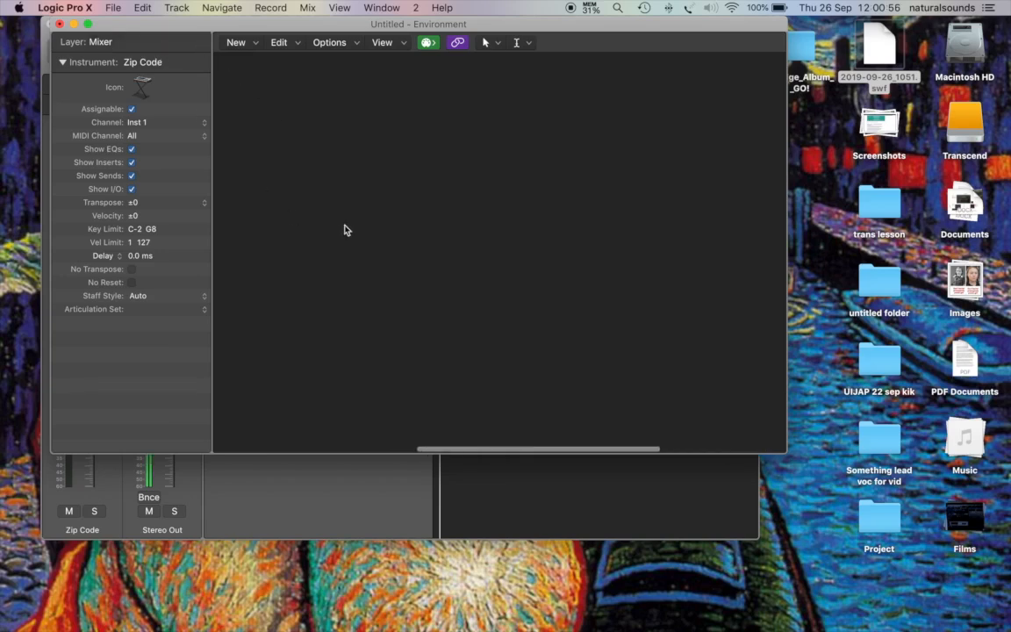
drag(150, 25, 72, 12)
click(52, 25)
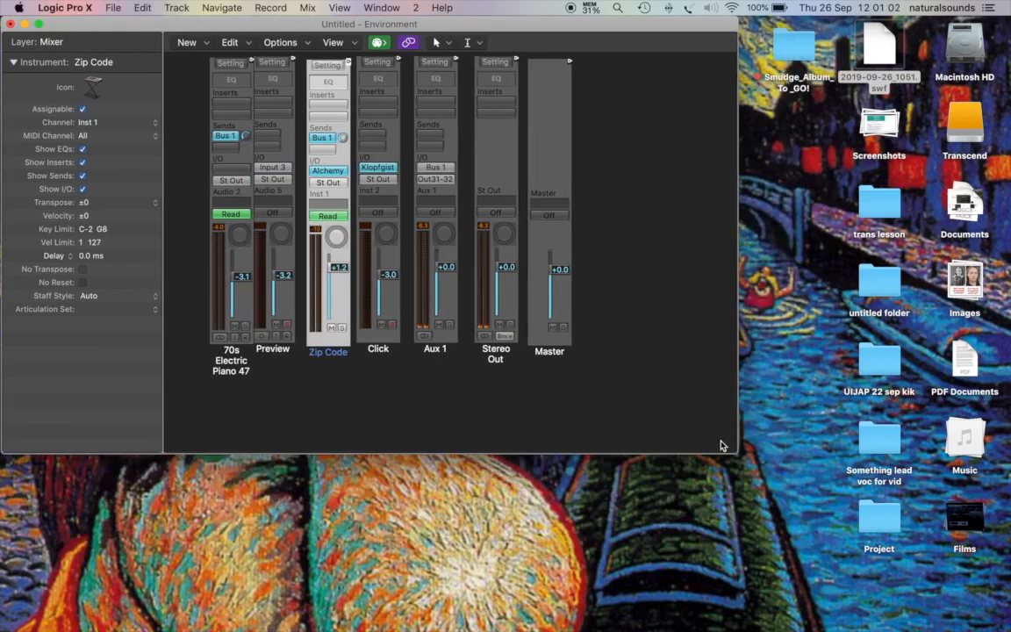
drag(737, 451, 1003, 621)
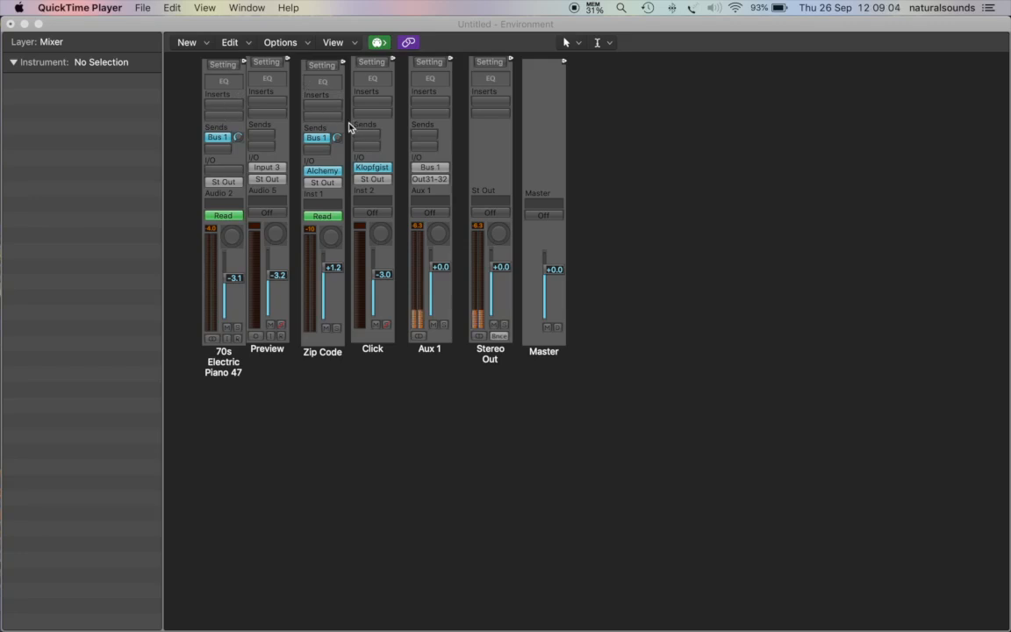
Replace Alchemy on the Zip Code channel strip with the mono External Instrument utility
click(338, 172)
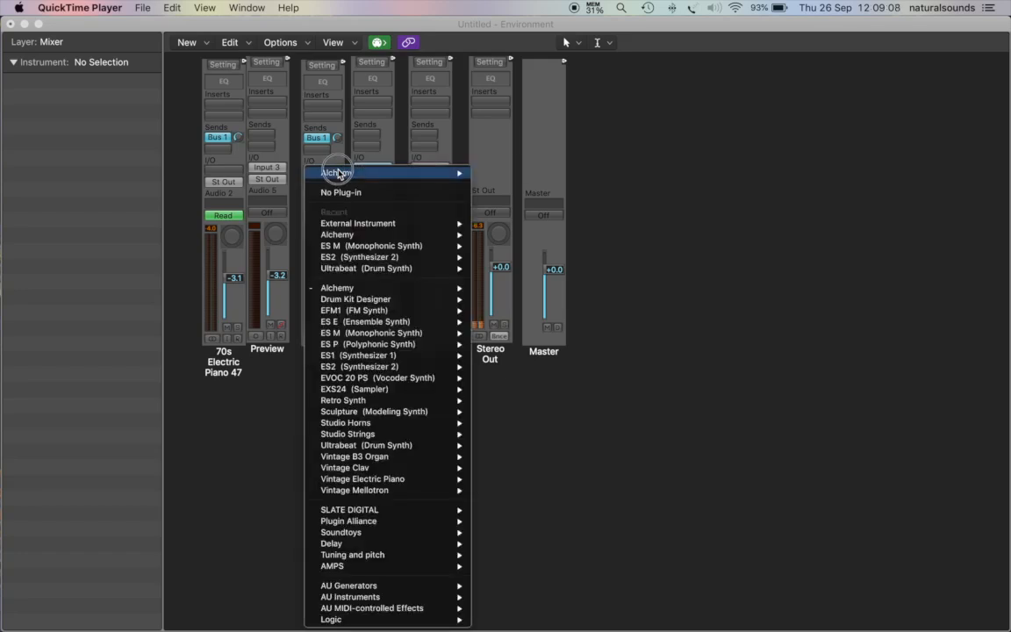
mouse_move(338, 619)
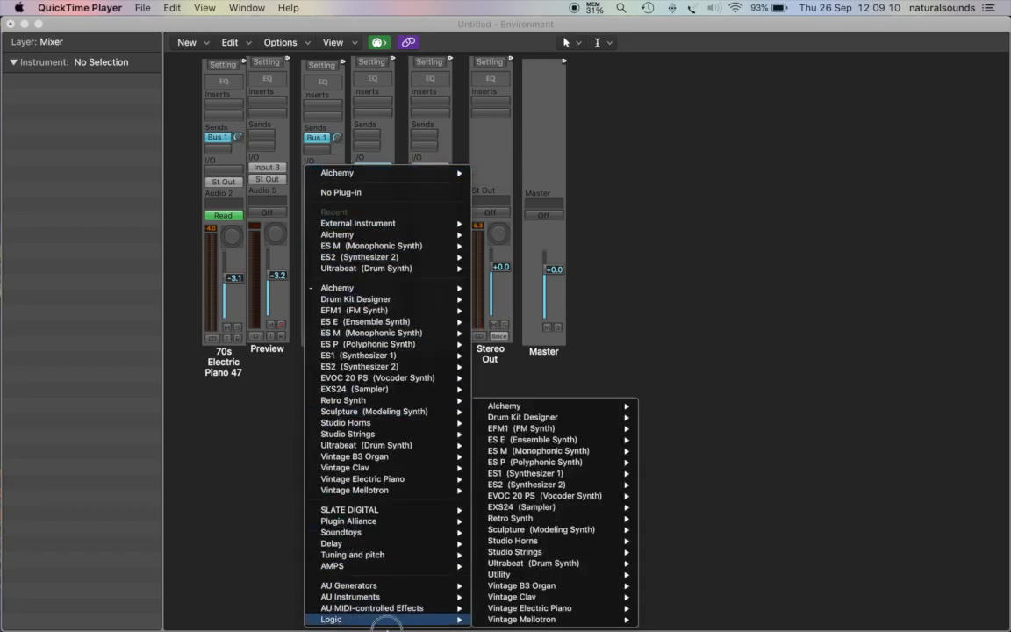
mouse_move(501, 575)
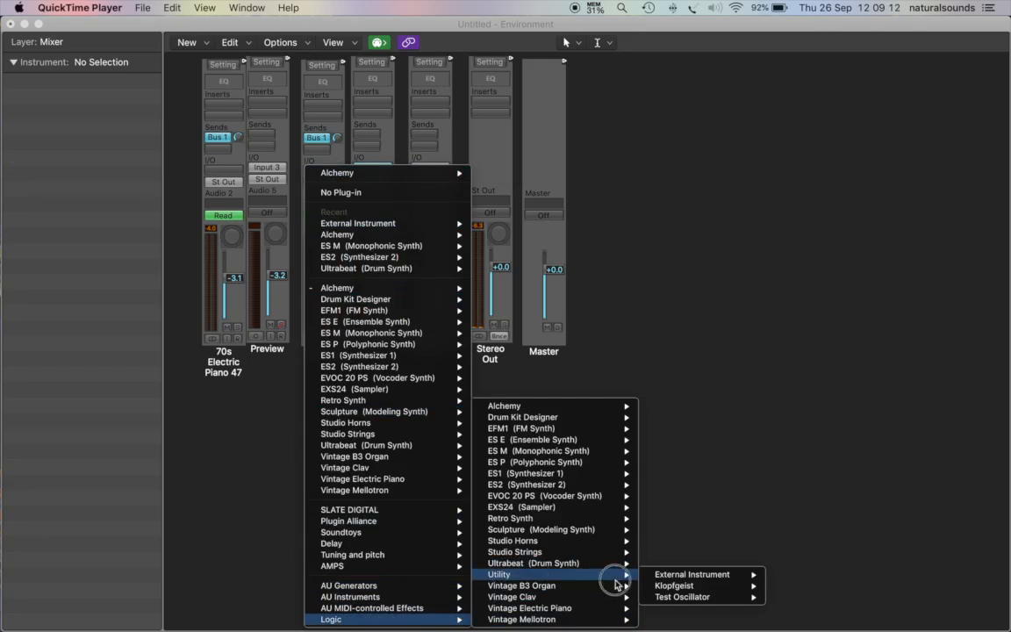
mouse_move(754, 575)
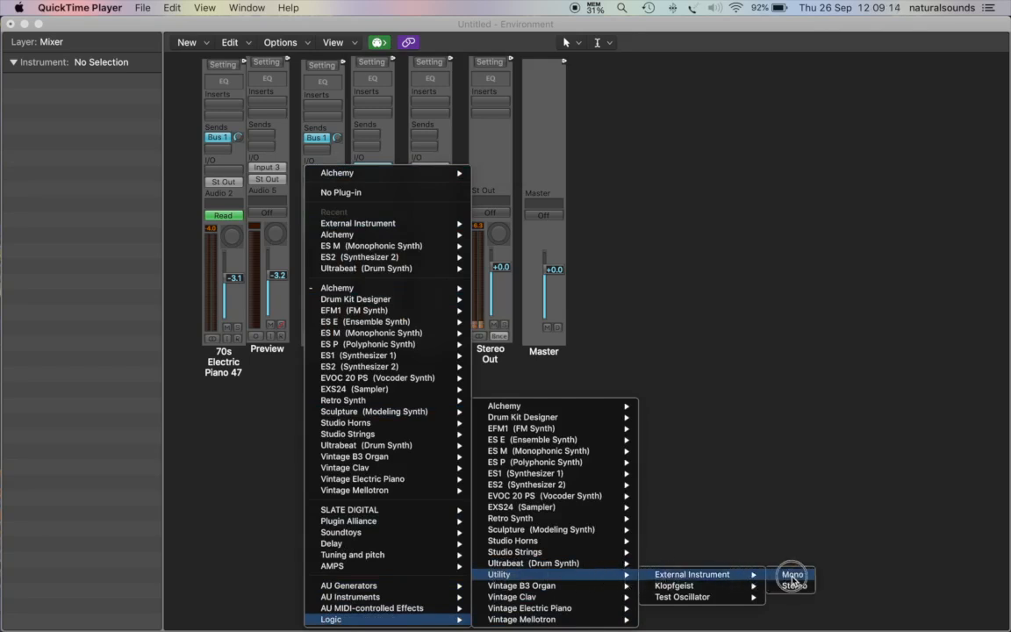
click(792, 575)
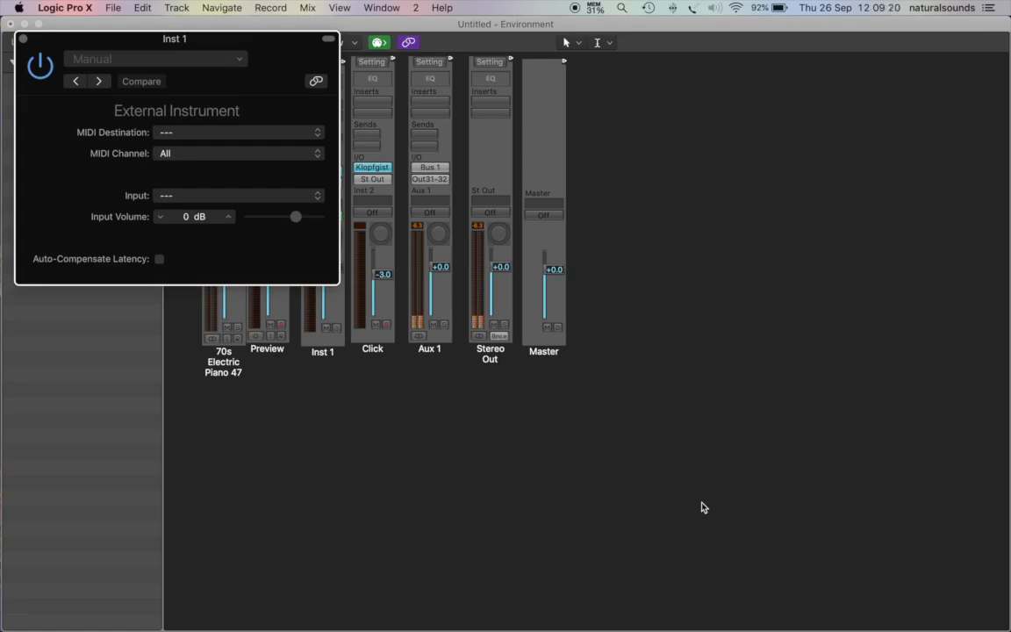
Check the available MIDI destinations, switch to Audio MIDI Setup and bring the IAC Driver device online
click(207, 135)
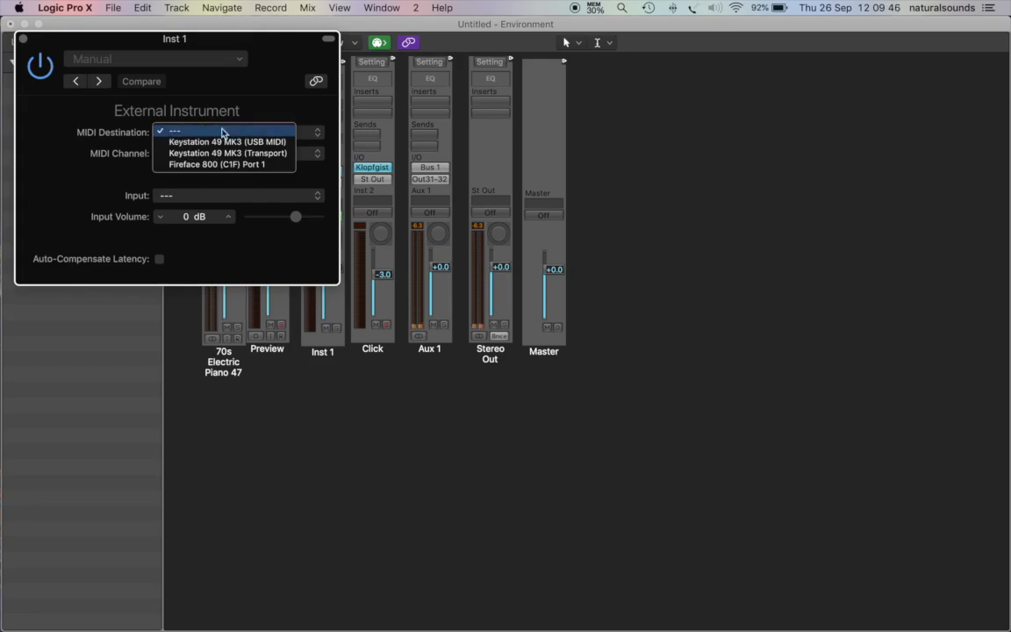
click(255, 458)
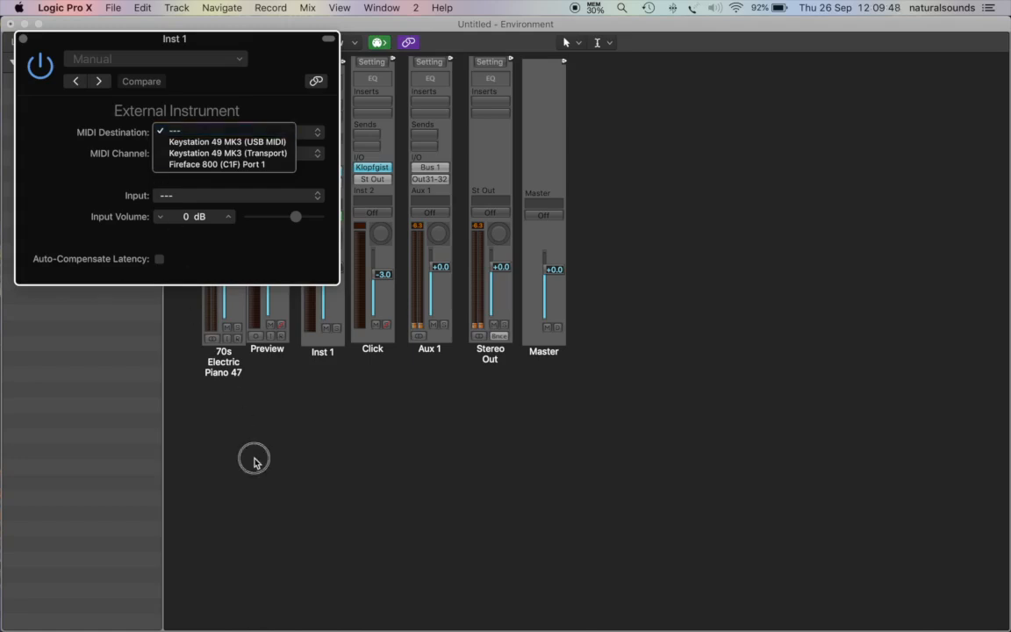
mouse_move(232, 619)
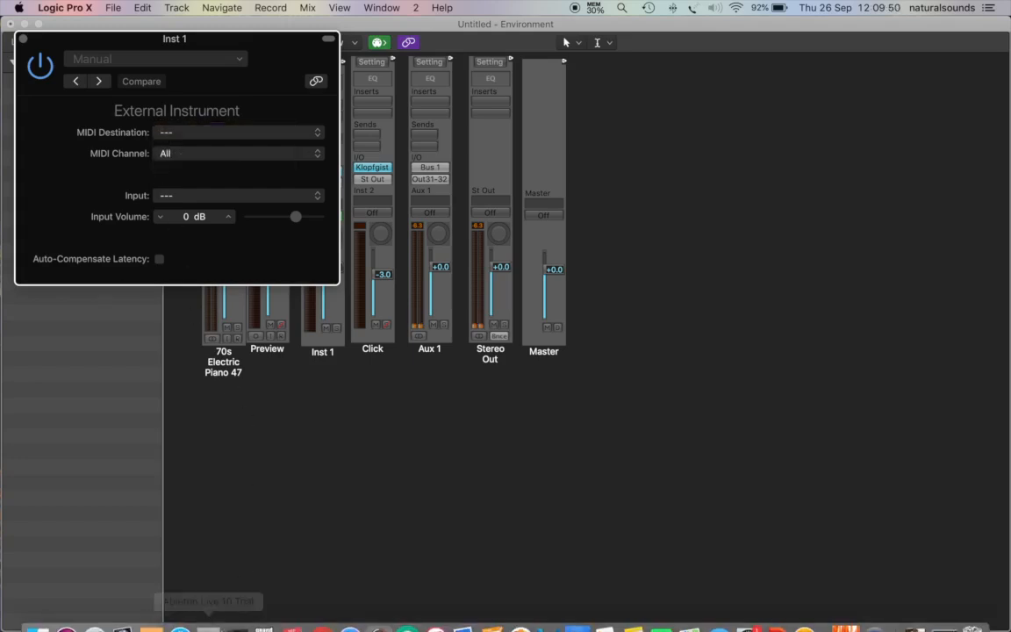
click(237, 616)
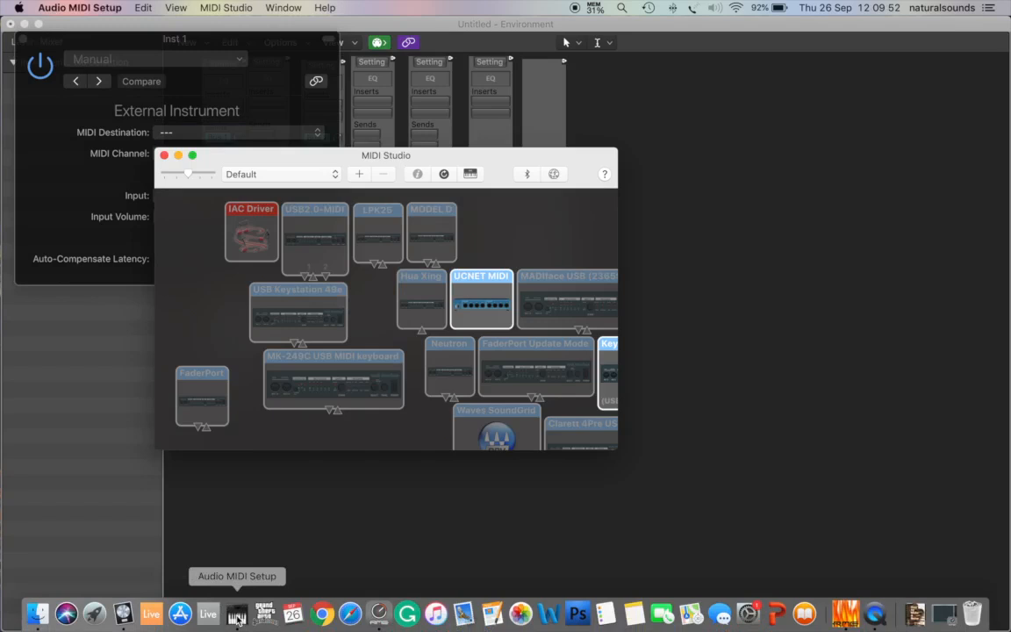
click(255, 227)
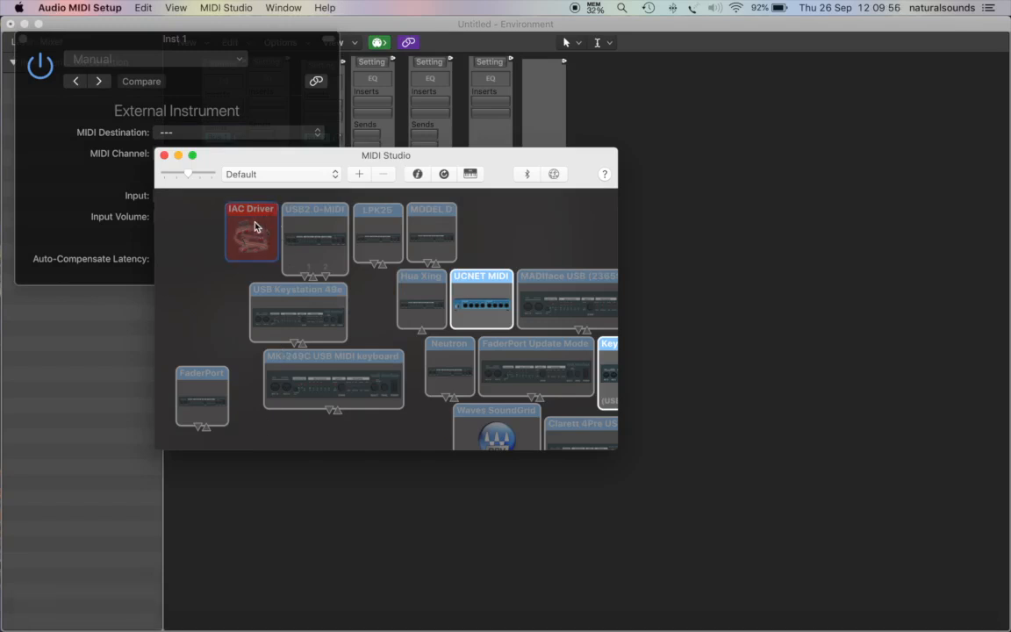
double_click(256, 227)
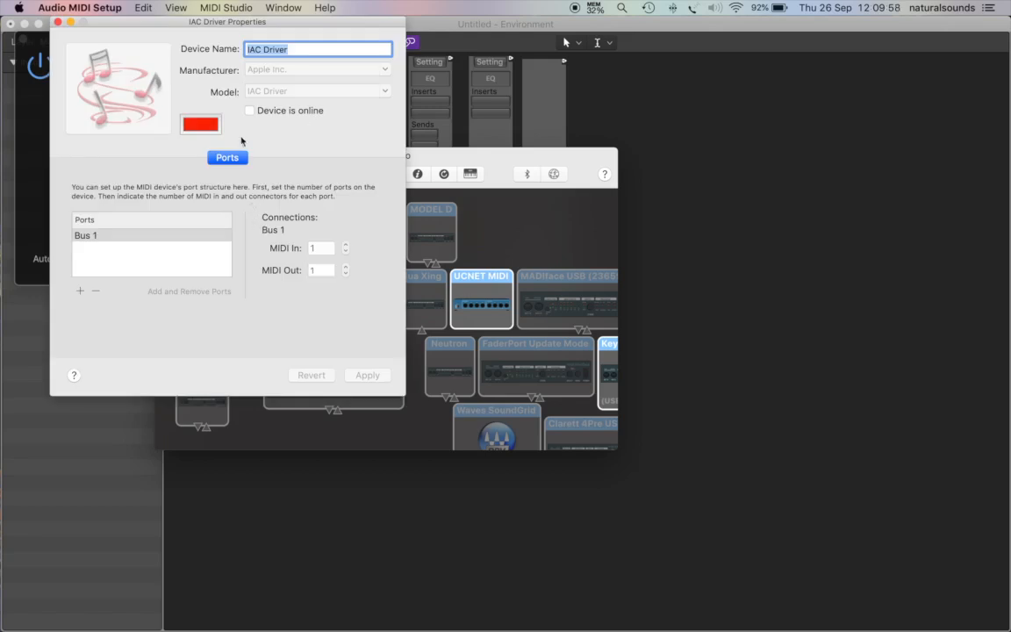
click(249, 110)
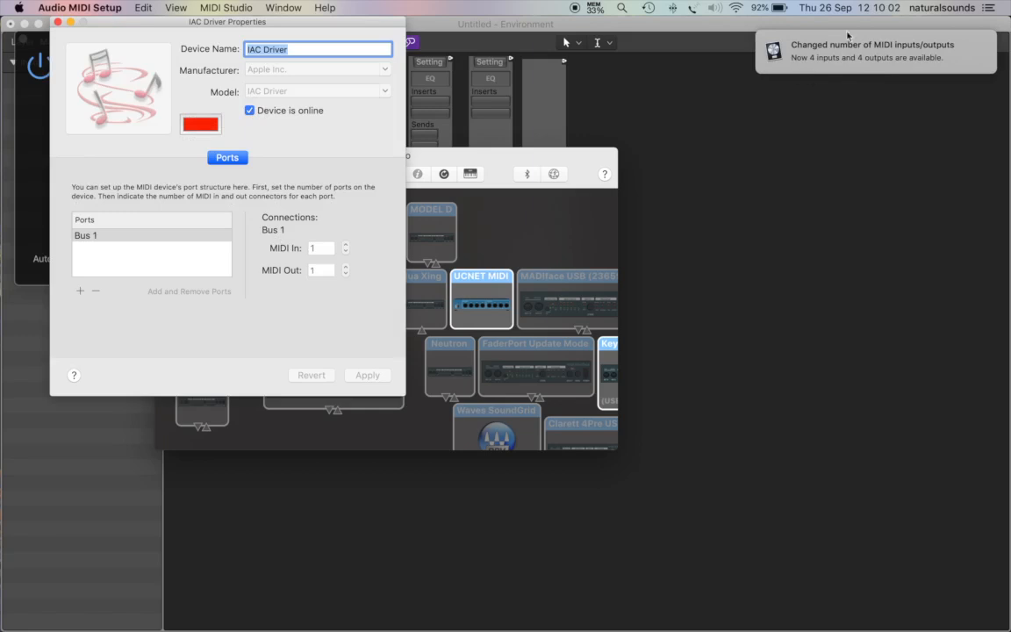
click(58, 23)
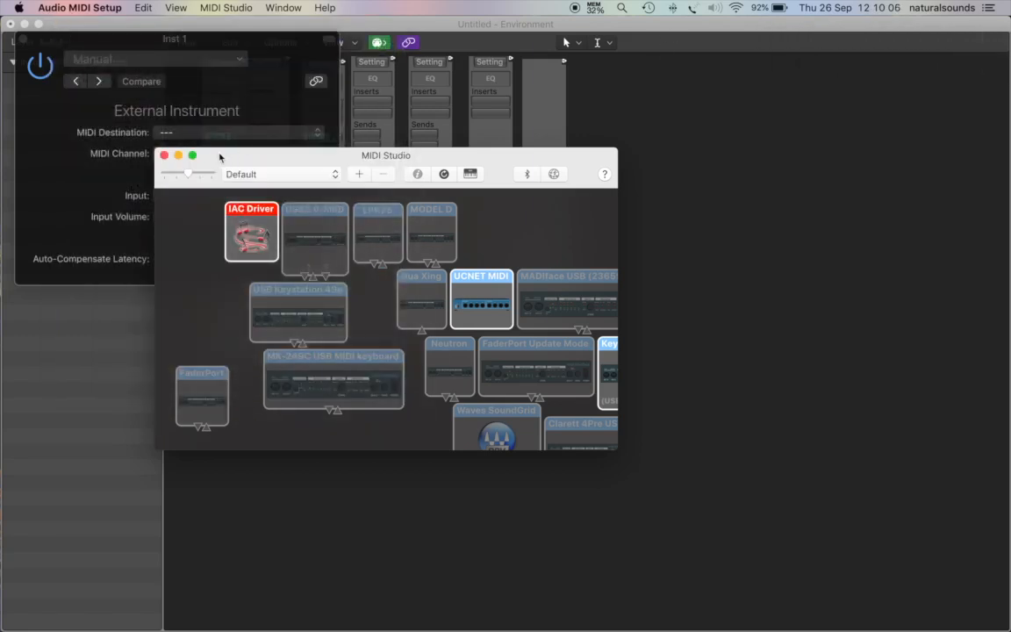
click(164, 157)
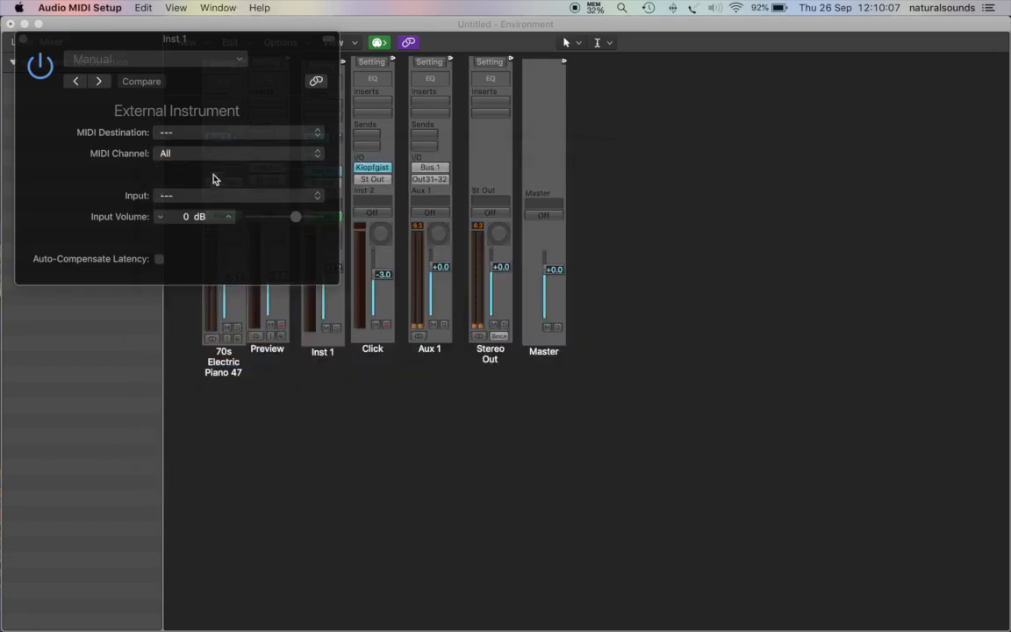
Set the External Instrument's MIDI destination to IAC Driver Bus 1 and its MIDI channel to 1, then close the plug-in
click(188, 137)
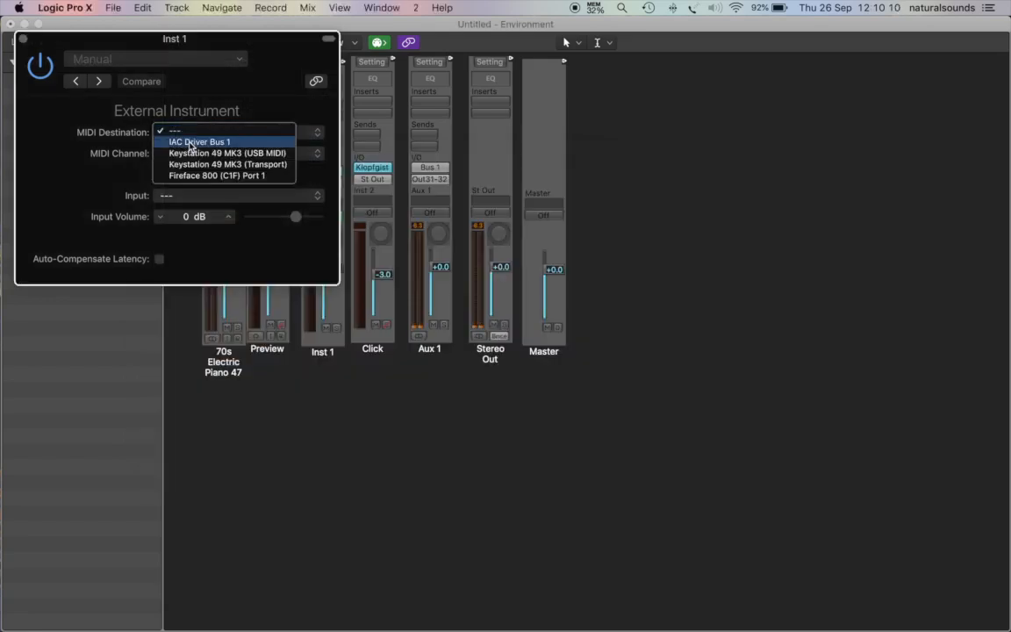
click(189, 142)
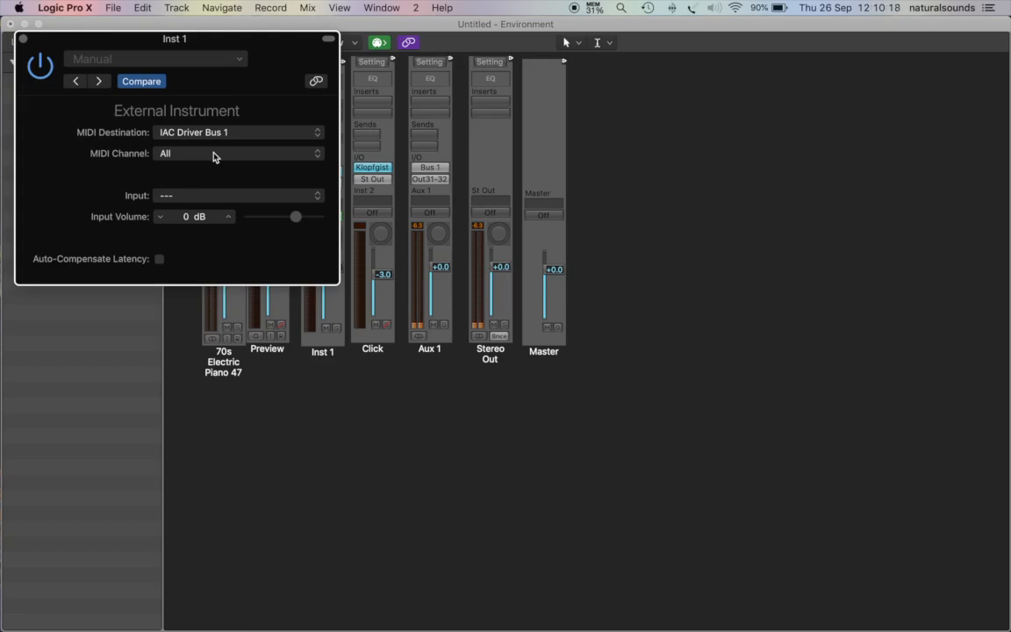
click(214, 155)
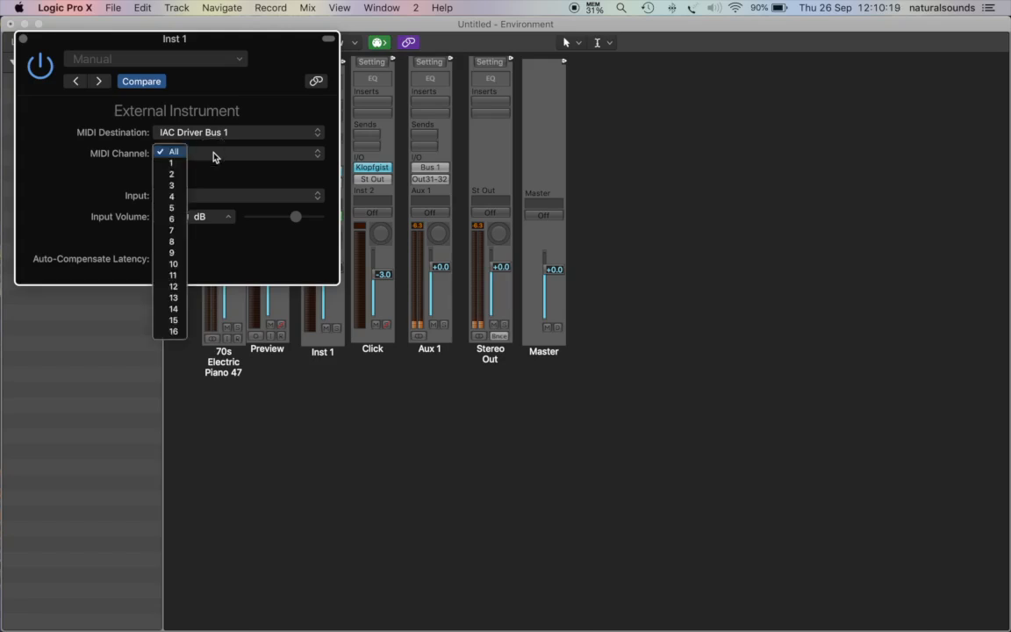
click(170, 163)
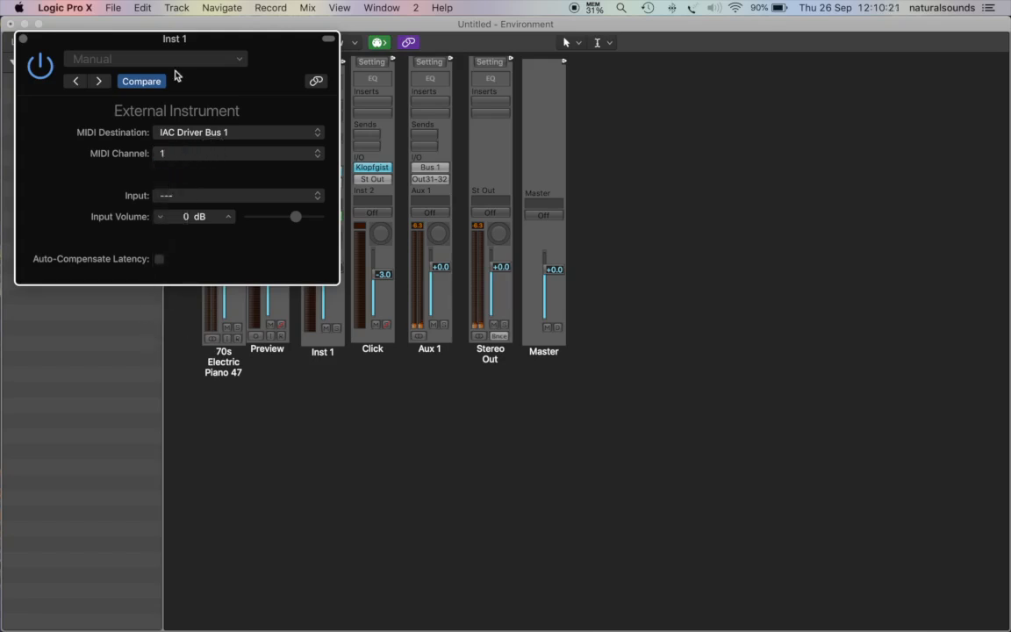
click(24, 40)
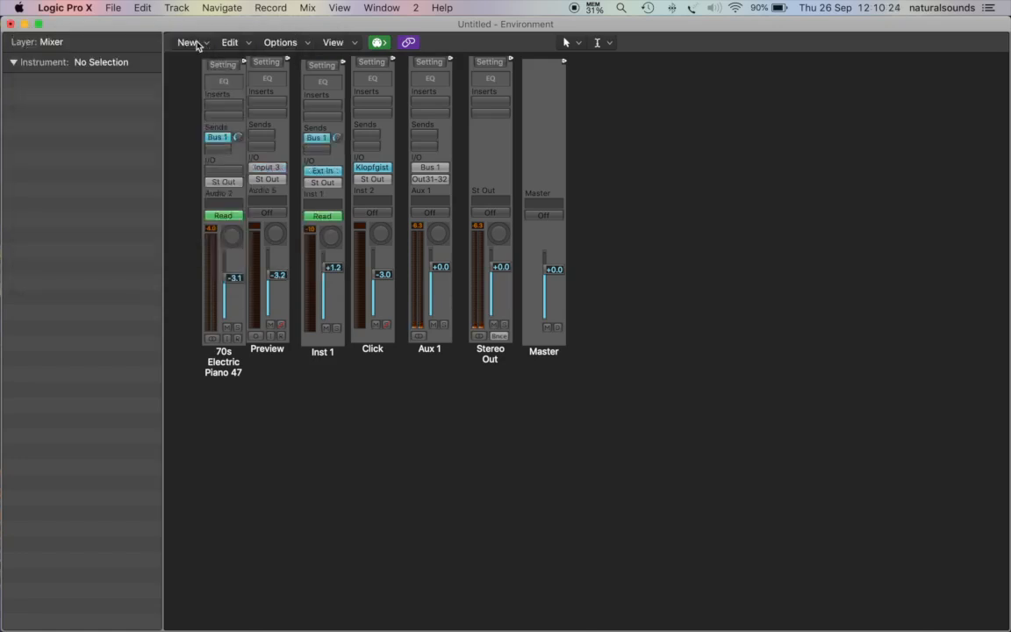
Add a Monitor object to the Environment's Mixer layer and cable the Inst 1 strip's output to it
click(197, 45)
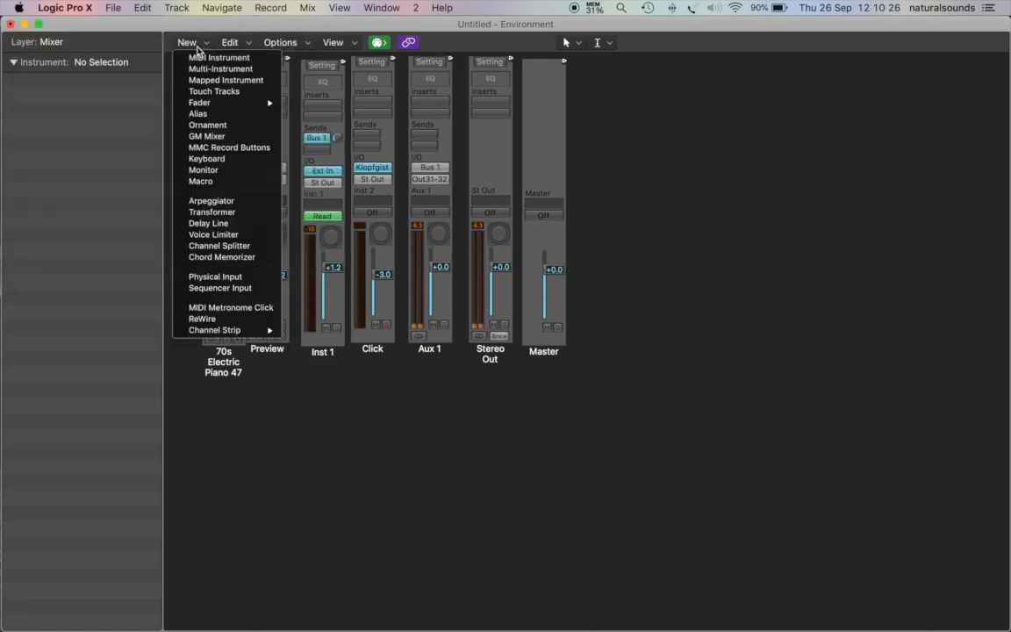
click(206, 172)
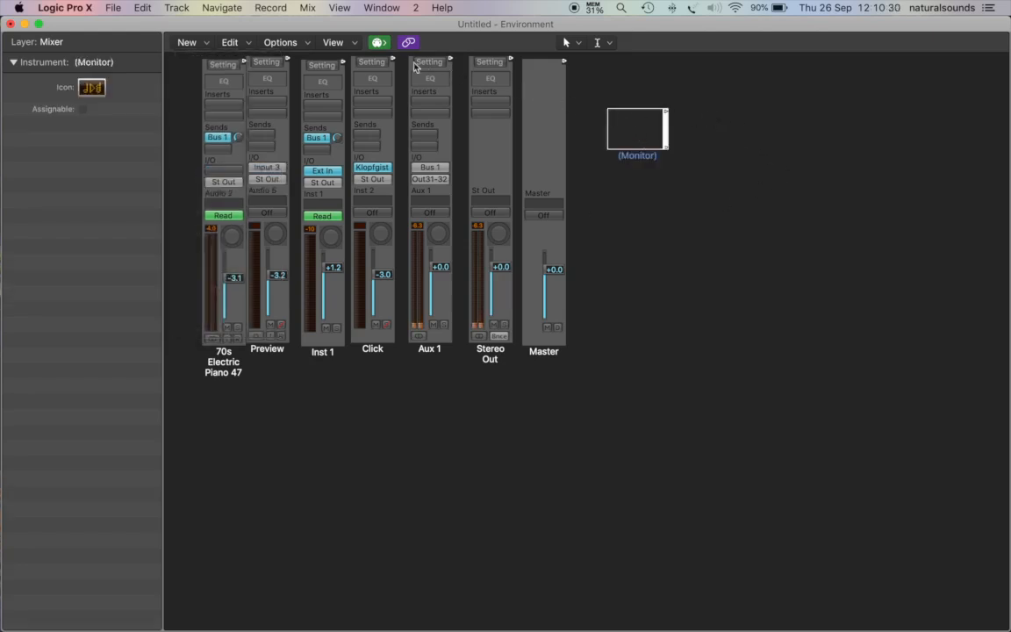
drag(309, 55, 614, 123)
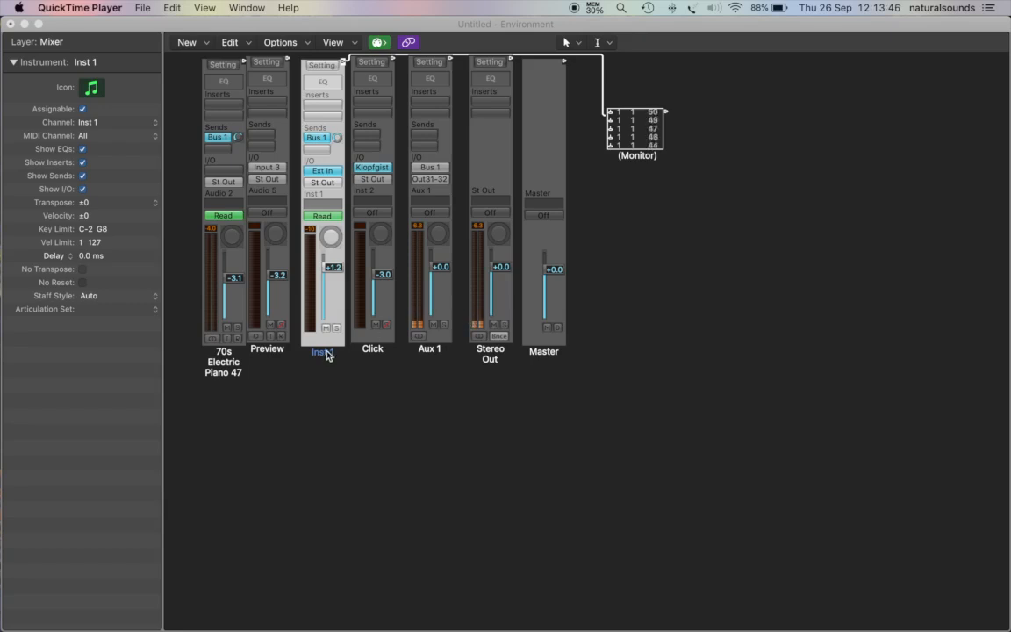
Move the Inst 1 strip, its Monitor object and the 70s Electric Piano 47 strip side by side into the empty area beyond the Master strip
drag(323, 354, 746, 439)
drag(662, 123, 856, 160)
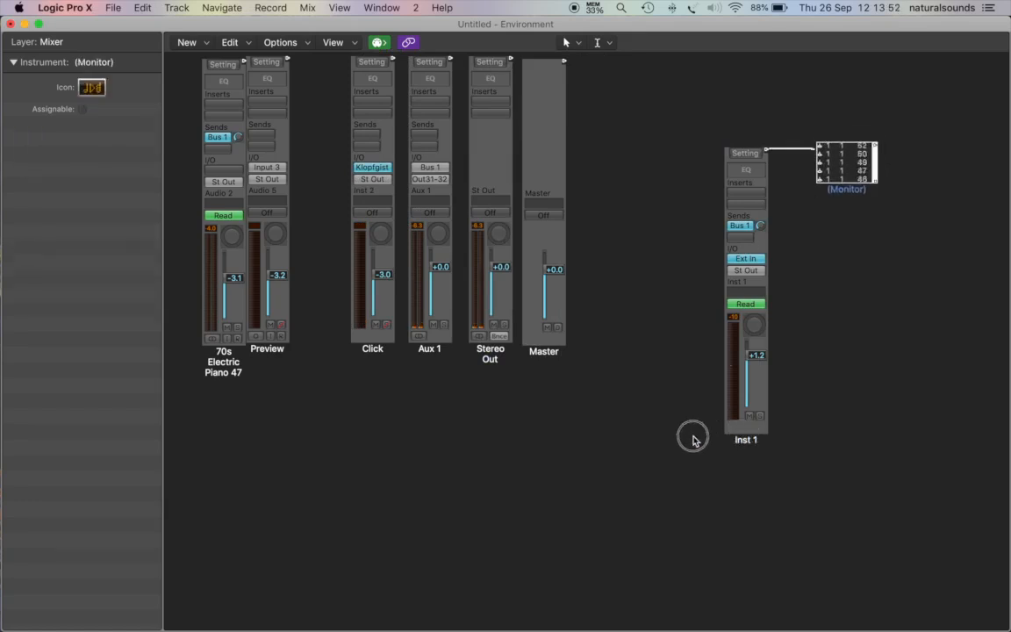
drag(751, 444, 671, 443)
drag(846, 199, 765, 198)
drag(224, 362, 829, 458)
scroll(746, 475, right, 5)
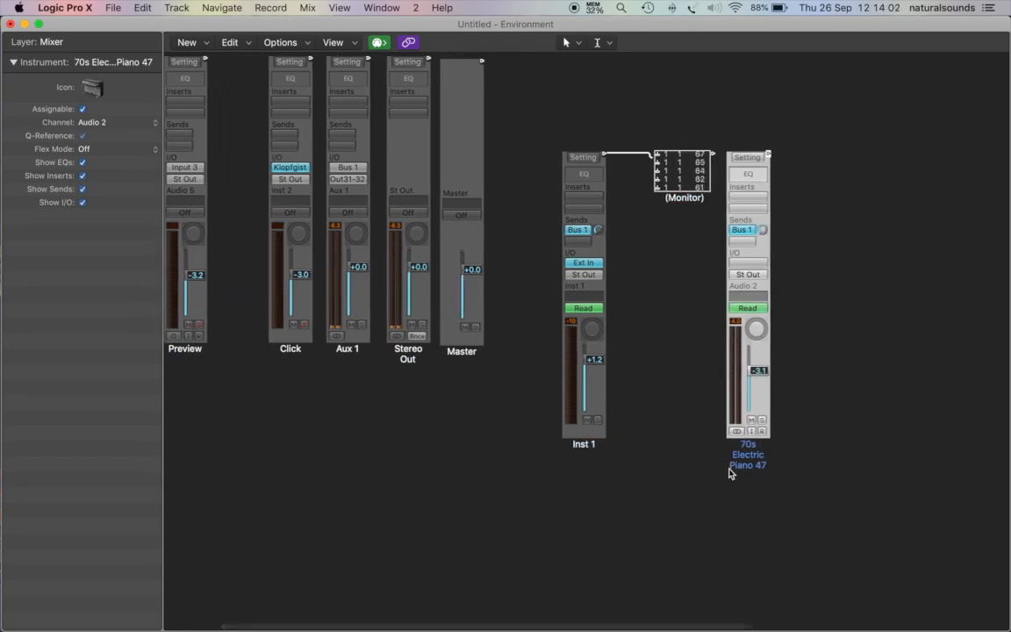
Insert Logic's AutoFilter in the first insert slot of the 70s Electric Piano 47 strip
click(845, 260)
click(751, 203)
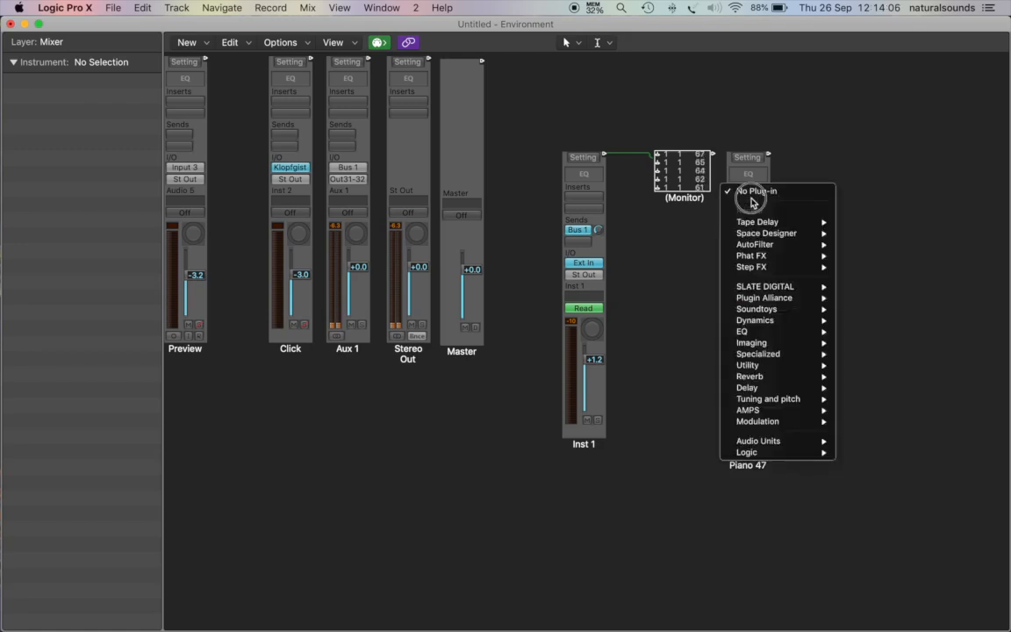
mouse_move(771, 328)
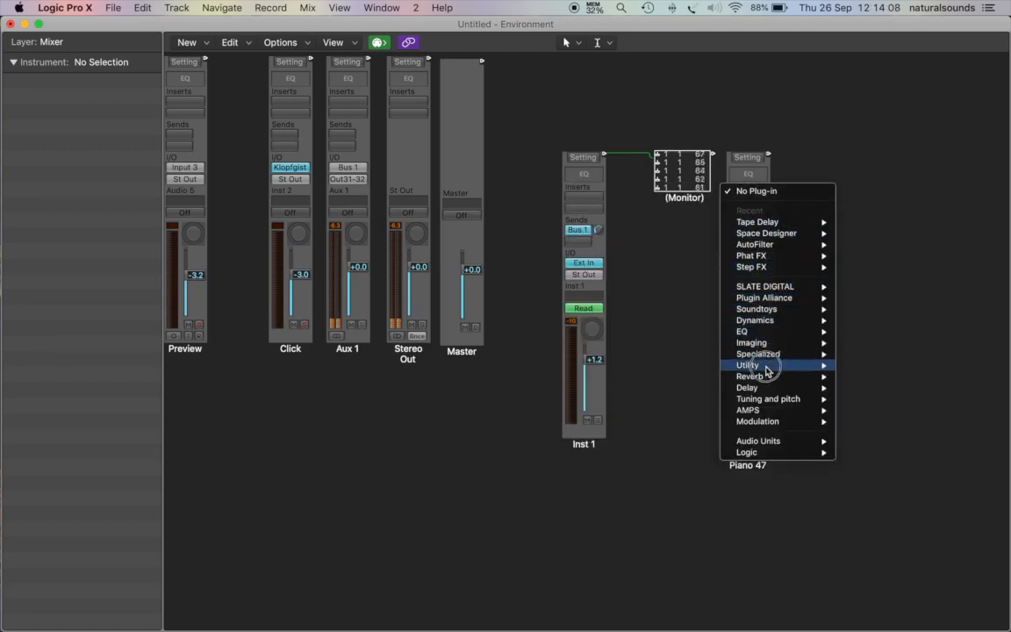
mouse_move(803, 457)
mouse_move(873, 509)
mouse_move(765, 511)
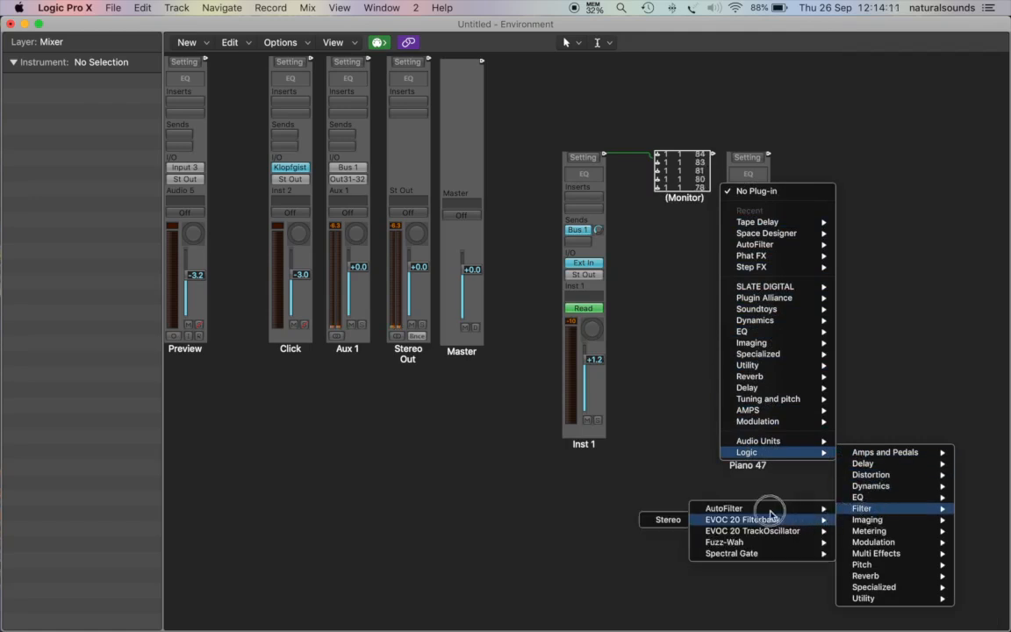
click(676, 514)
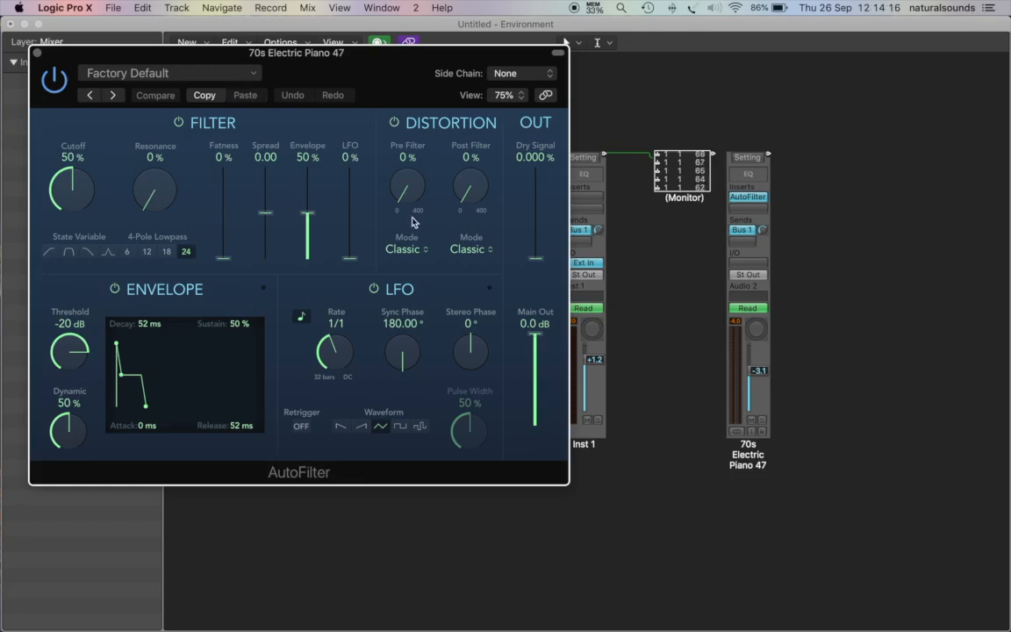
Raise the AutoFilter's Cutoff to 67 %, then move its window and shrink it to a 50% view
mouse_move(71, 189)
mouse_down()
mouse_move(66, 215)
mouse_move(72, 145)
mouse_move(61, 169)
mouse_move(63, 266)
mouse_move(30, 93)
mouse_move(24, 142)
mouse_move(28, 130)
mouse_move(59, 173)
mouse_move(68, 288)
mouse_move(53, 180)
mouse_move(70, 173)
mouse_move(57, 155)
mouse_move(44, 211)
mouse_move(51, 246)
mouse_move(63, 160)
mouse_move(63, 235)
mouse_move(75, 197)
mouse_up()
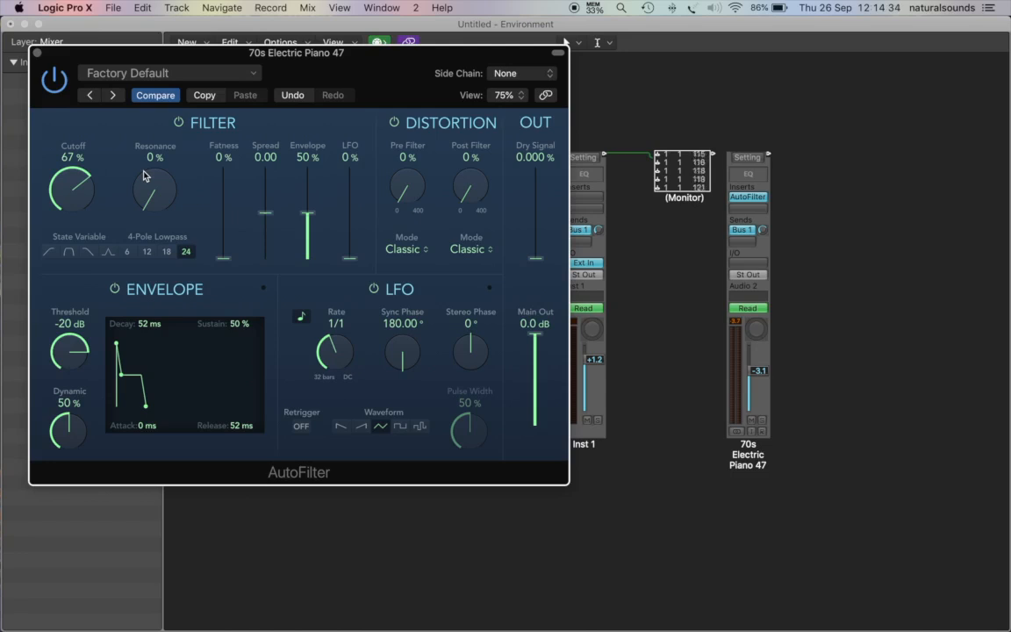
drag(78, 53, 74, 143)
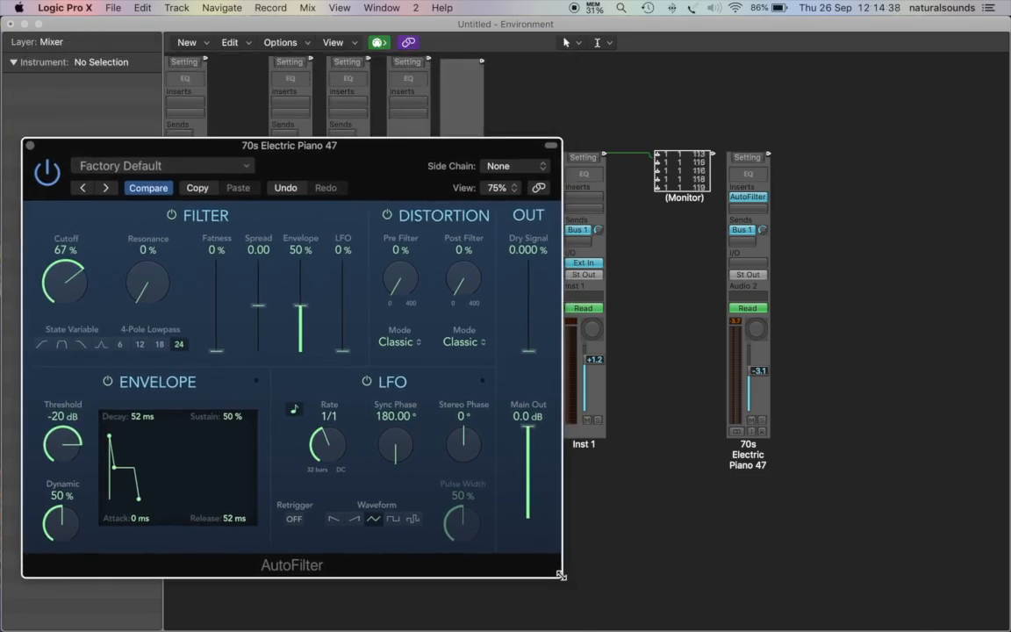
drag(511, 518, 341, 465)
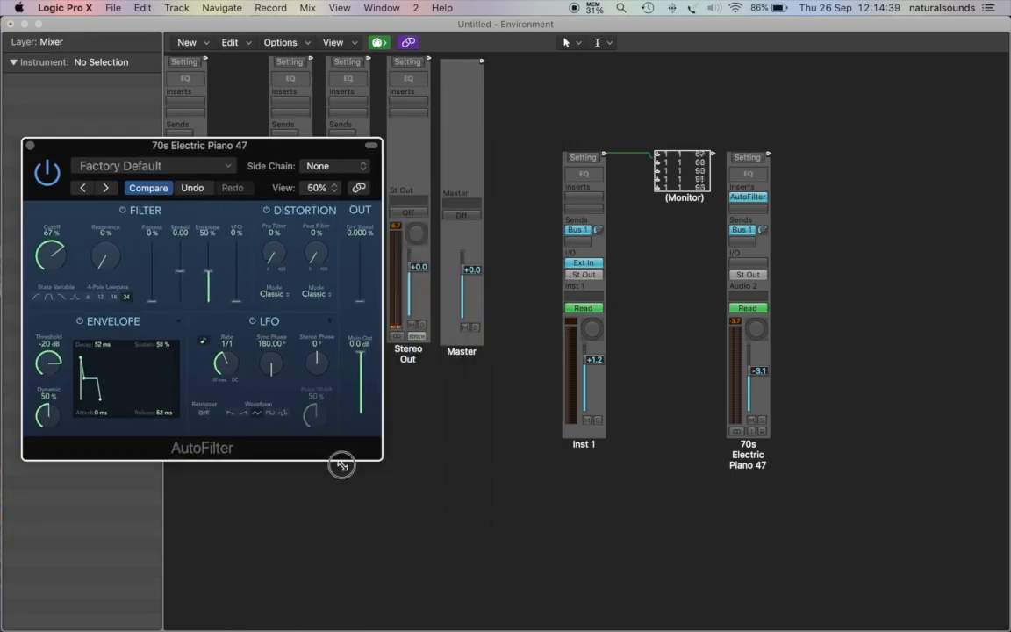
Add a second Monitor object, cable the 70s Electric Piano 47 strip's output to it, and sweep the AutoFilter's Cutoff to generate events
click(184, 42)
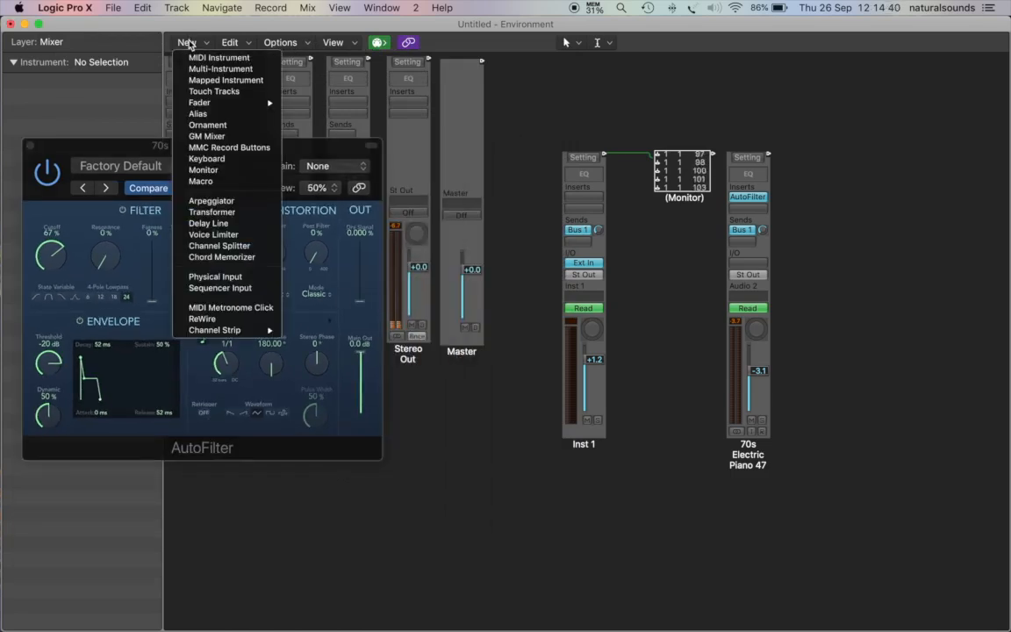
click(202, 169)
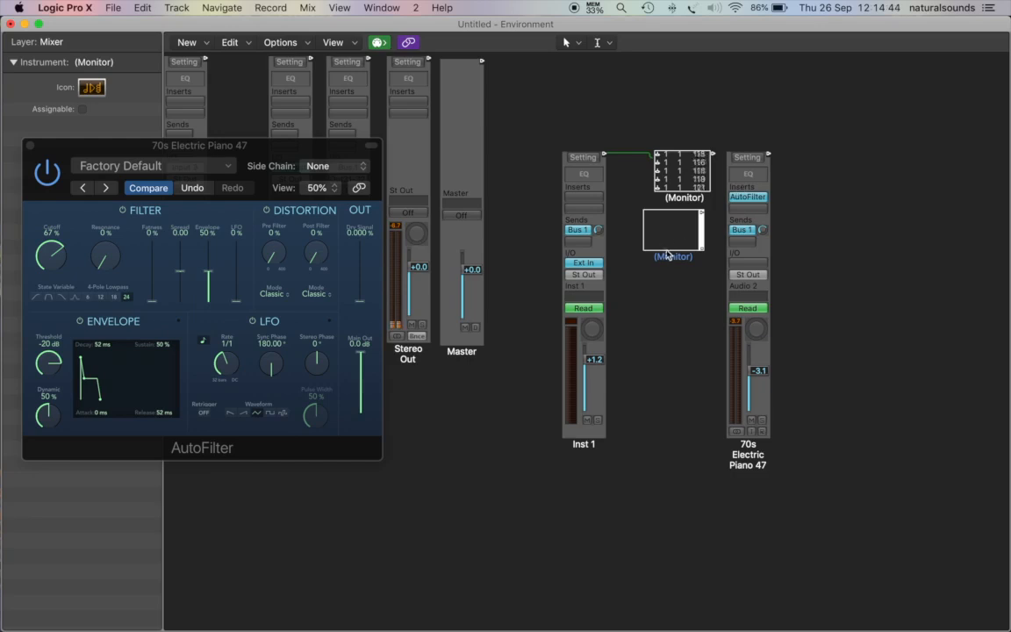
drag(667, 256, 856, 211)
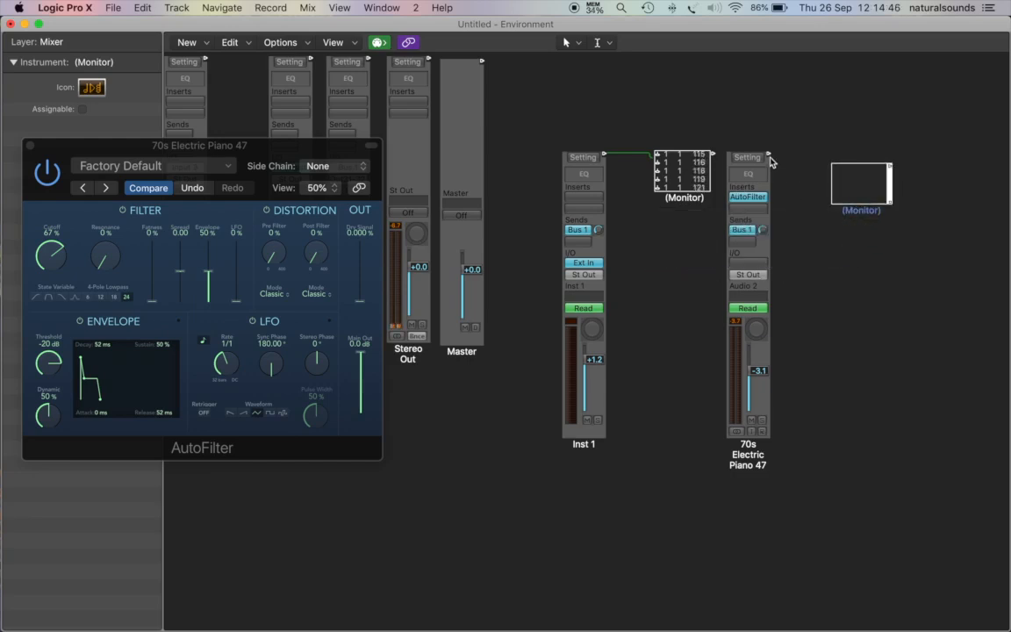
drag(768, 156, 844, 179)
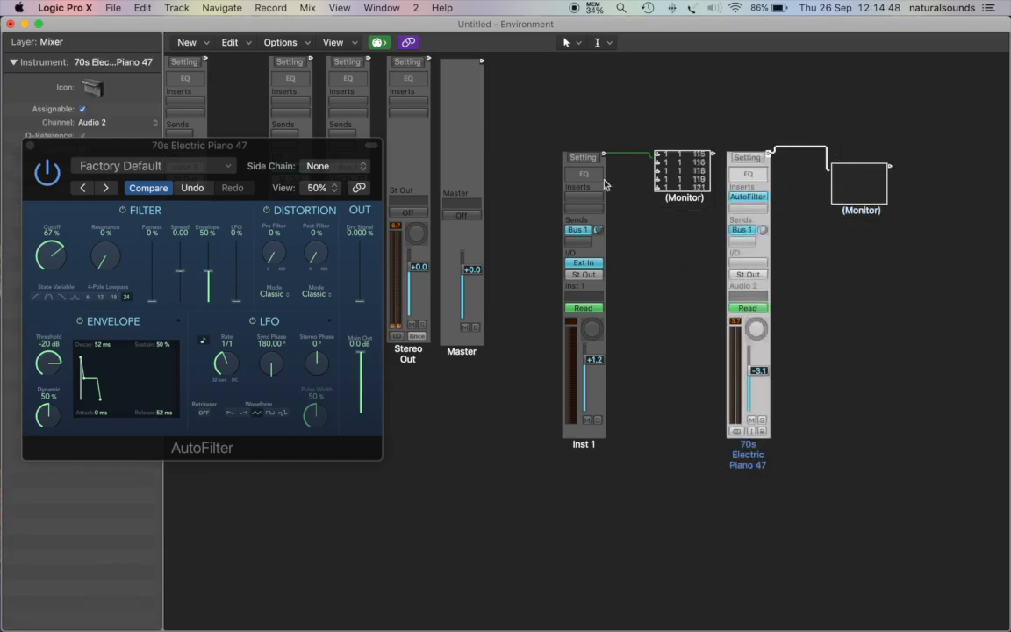
drag(54, 255, 37, 271)
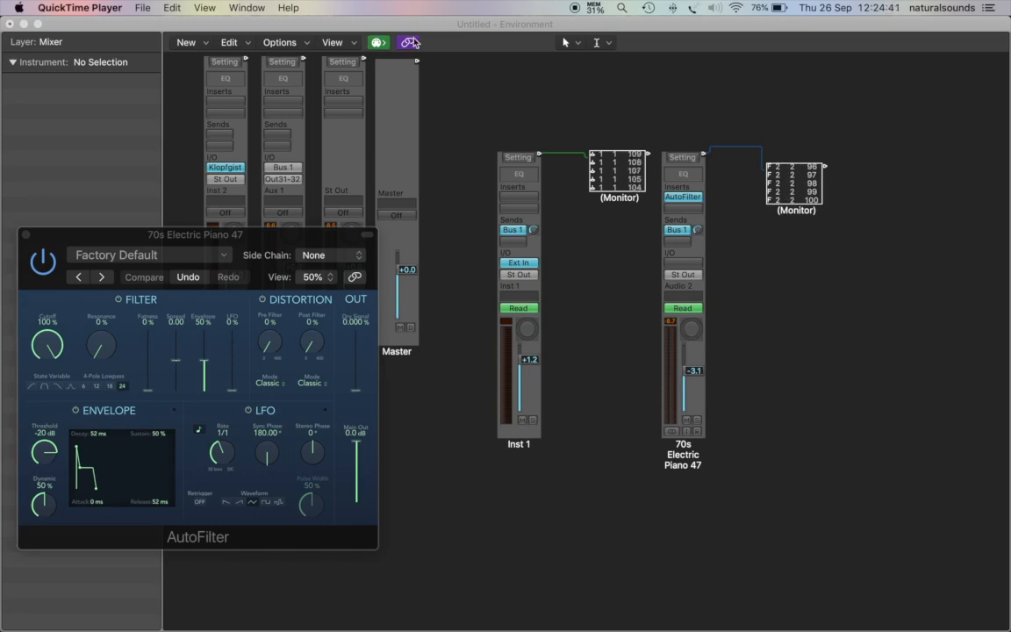
Add a Transformer object and place it between the Inst 1 and 70s Electric Piano 47 strips, below the first Monitor
click(185, 44)
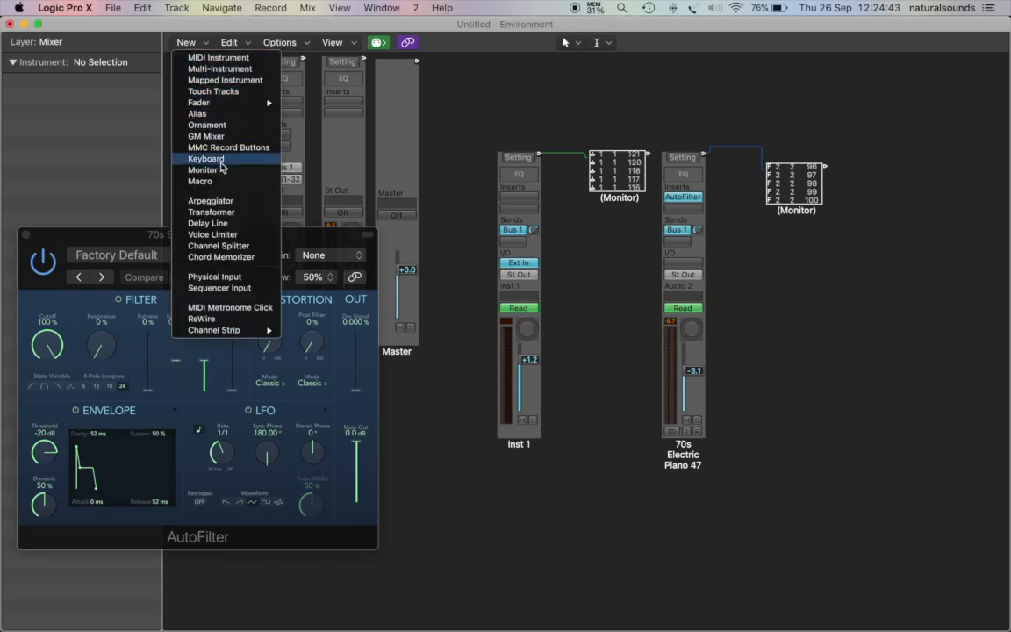
click(215, 211)
scroll(223, 165, left, 5)
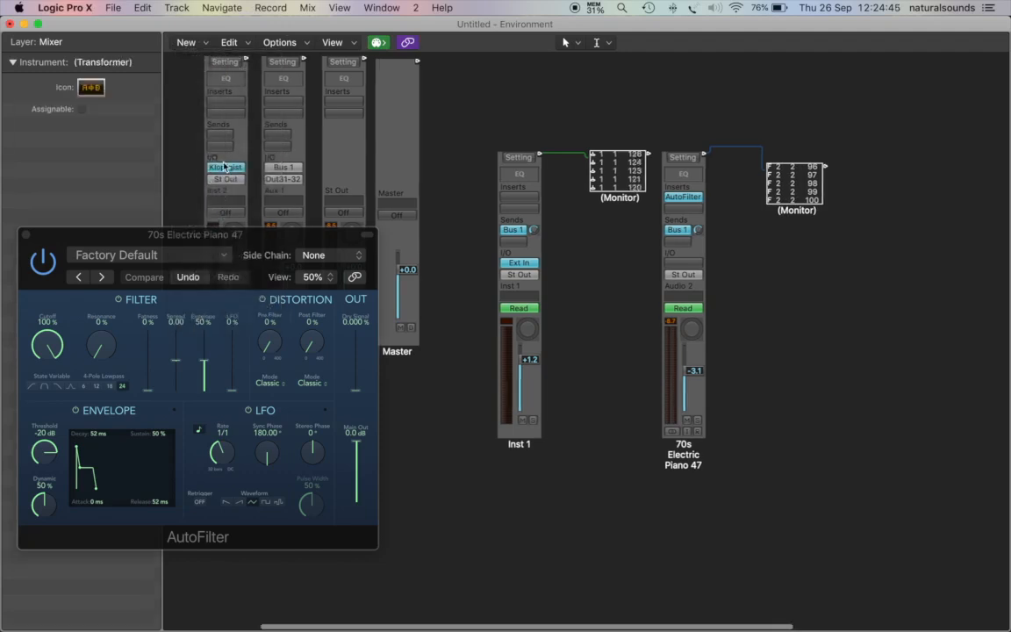
drag(224, 114, 761, 281)
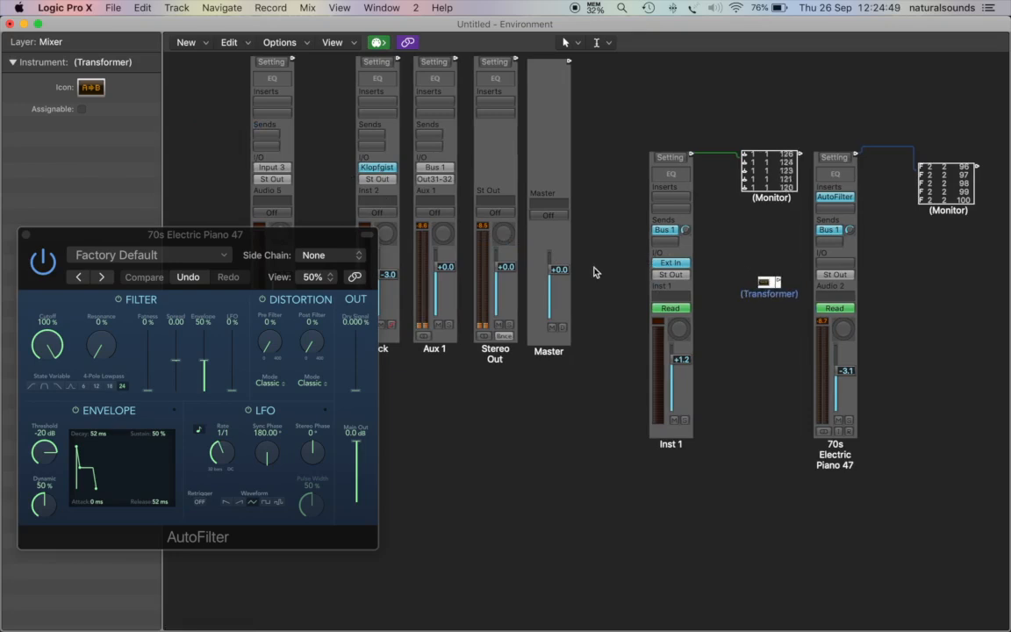
Open the Transformer's settings and set its Status condition to = Control
scroll(596, 271, right, 7)
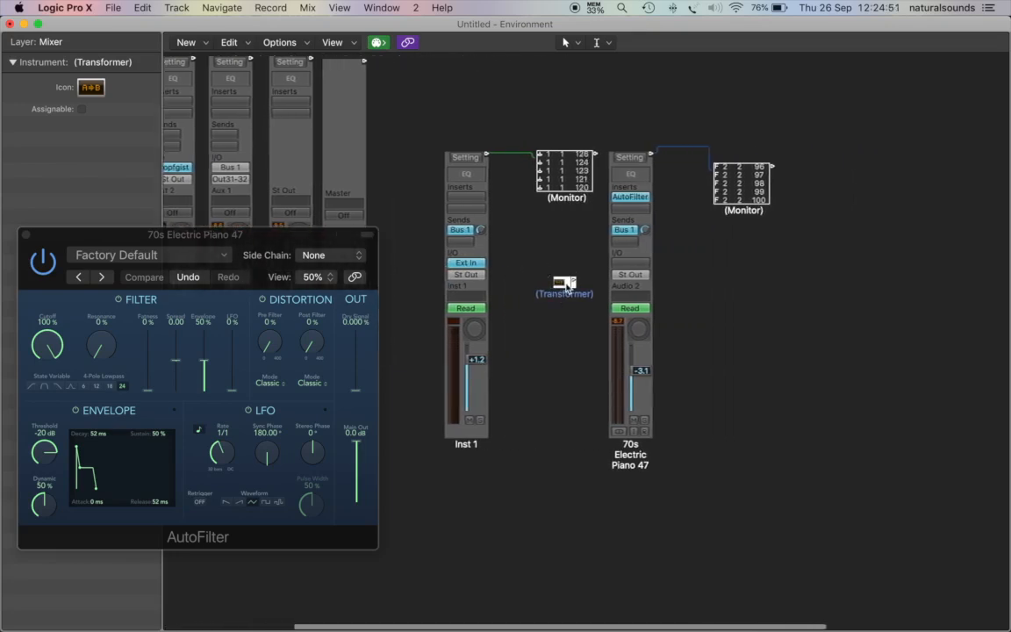
double_click(565, 284)
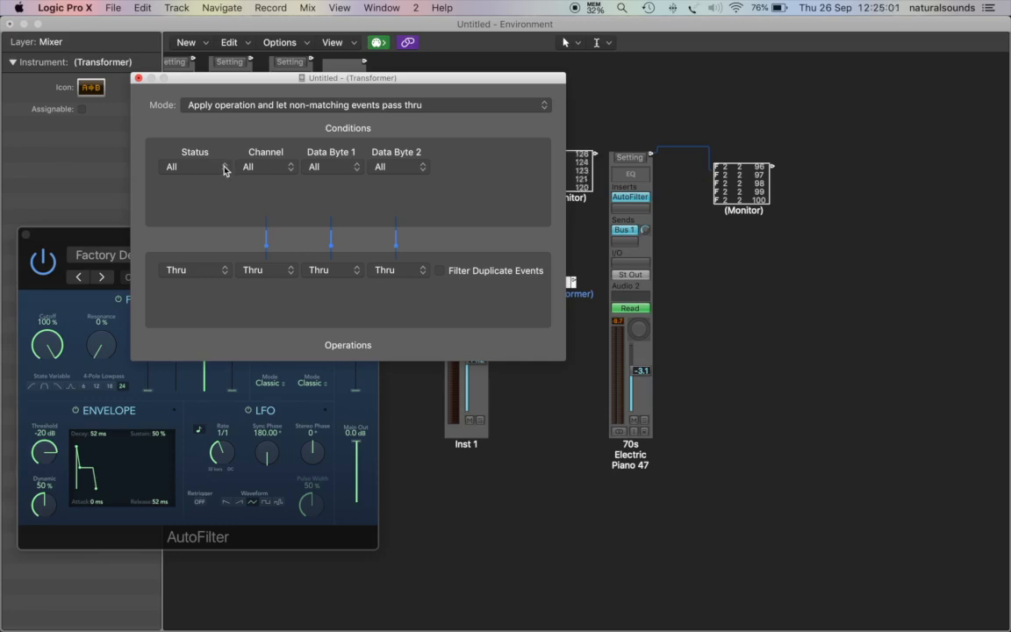
drag(408, 81, 366, 69)
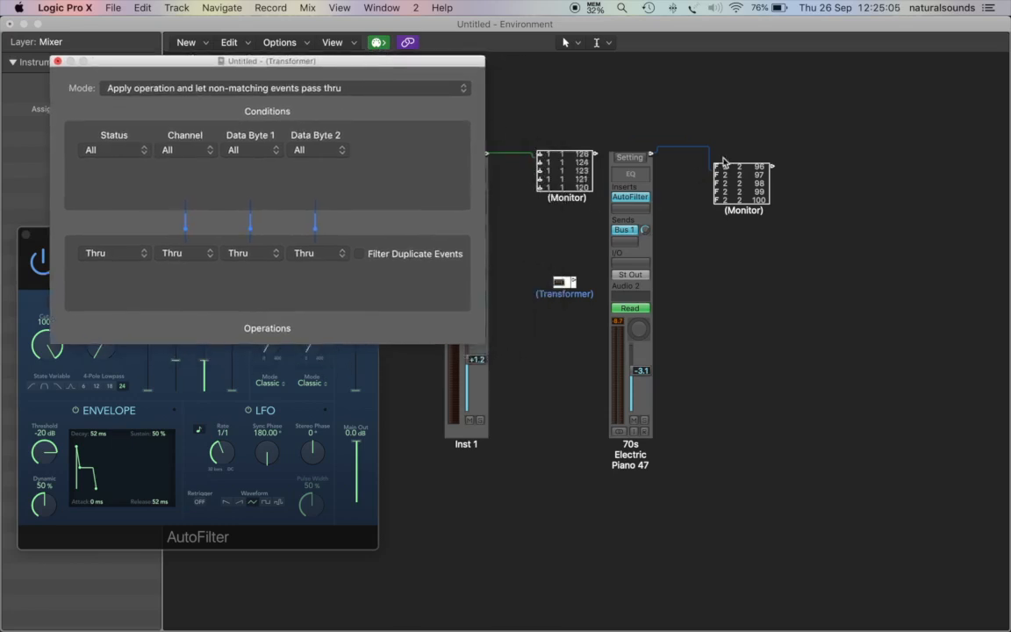
click(119, 152)
click(105, 163)
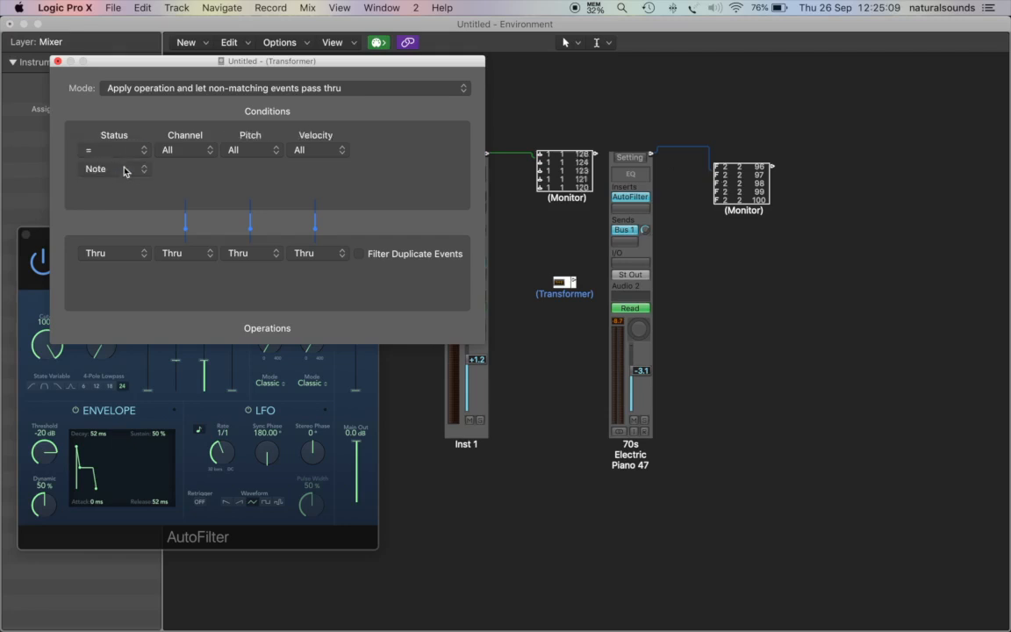
click(121, 172)
click(112, 194)
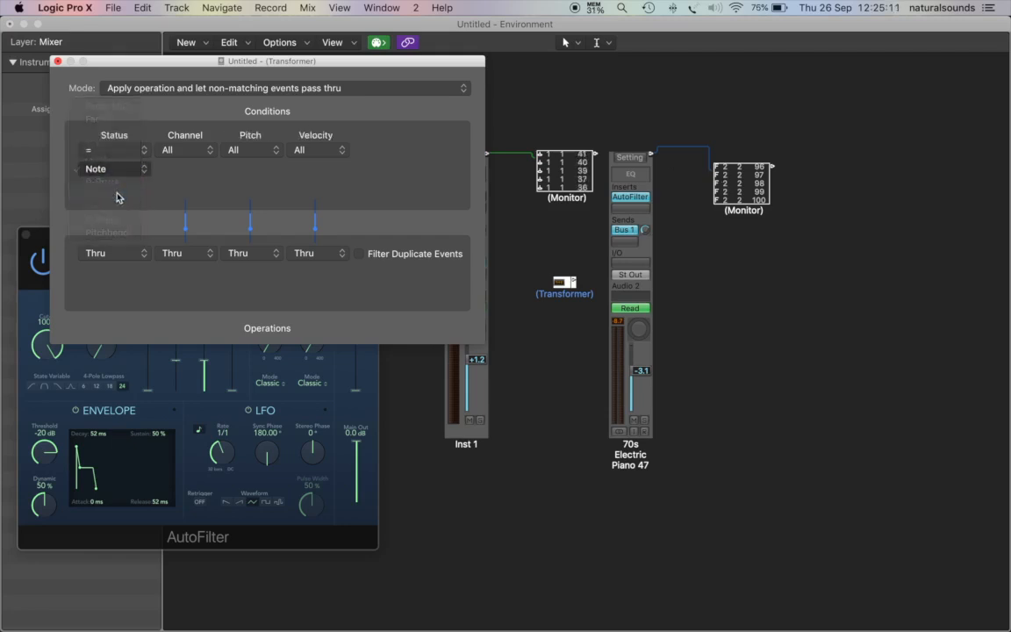
Set the Transformer's Status operation to Fix with the event type Fader
click(116, 254)
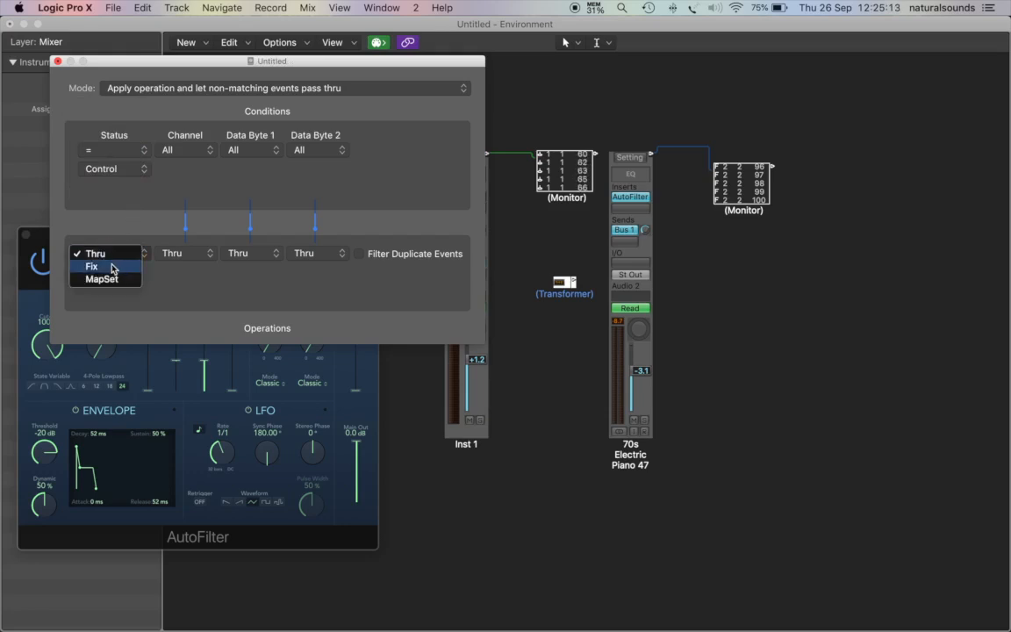
click(103, 266)
click(137, 279)
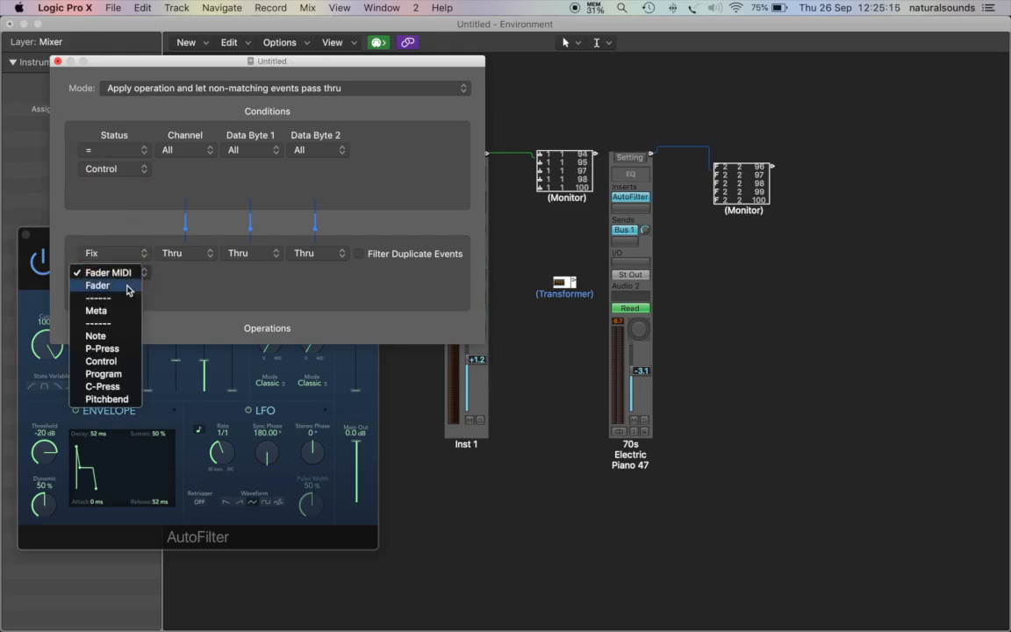
click(127, 287)
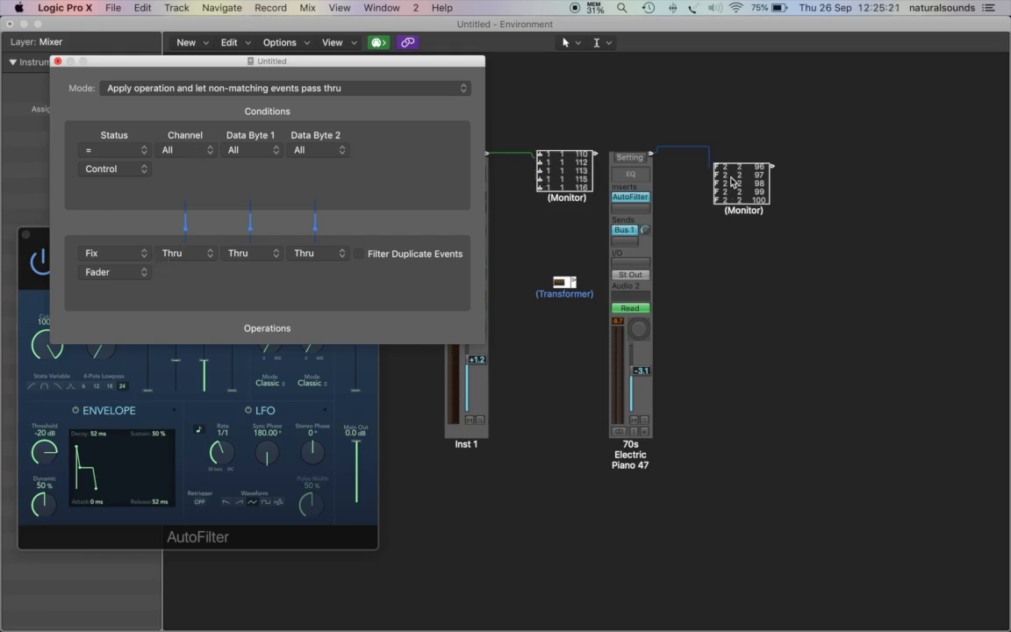
Set the Transformer's Channel condition to = 1 and its Channel operation to Fix 2
click(180, 152)
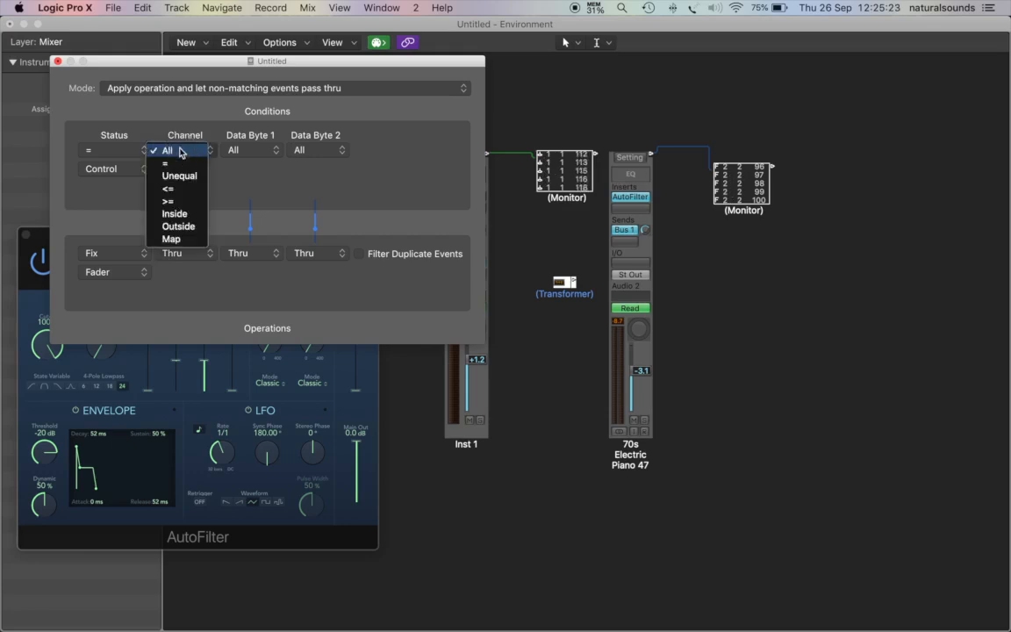
click(166, 163)
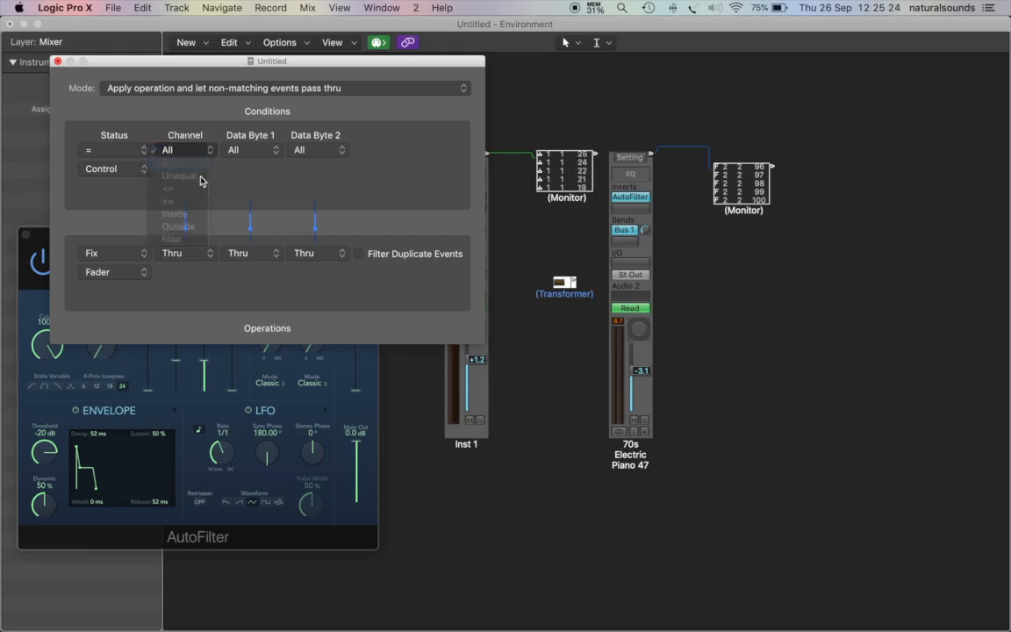
click(187, 259)
click(201, 266)
click(211, 273)
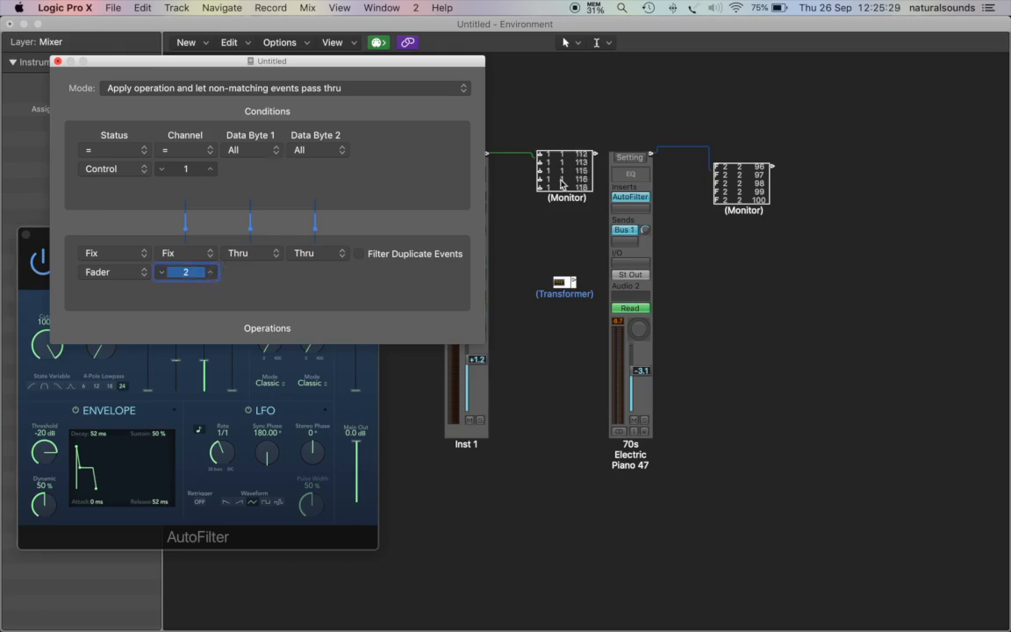
Set the Transformer's Data Byte 1 condition to = 1 and its Data Byte 1 operation to Fix 2
click(250, 150)
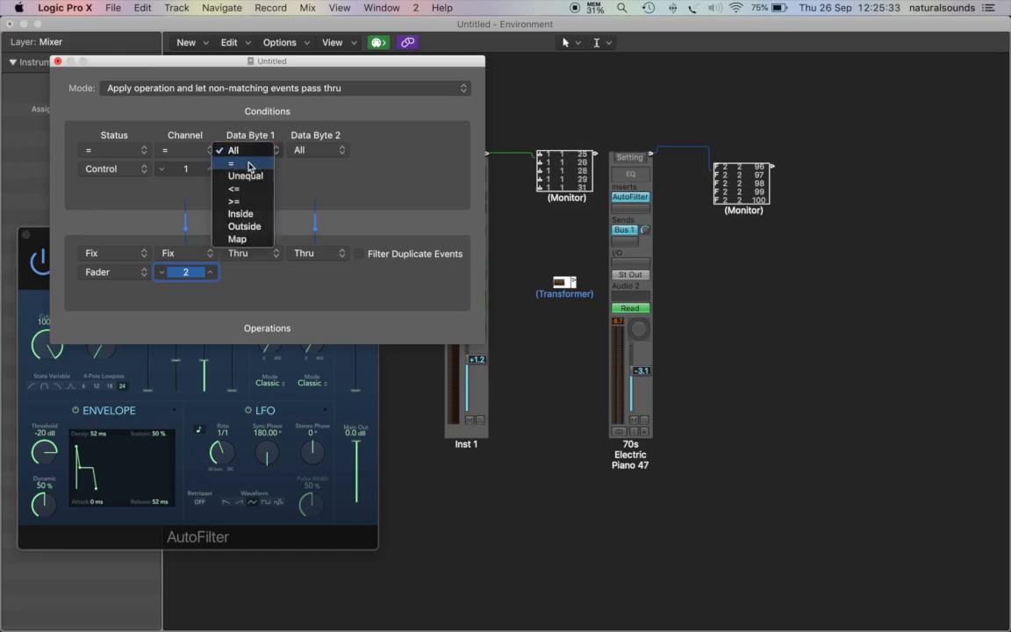
click(250, 162)
click(277, 171)
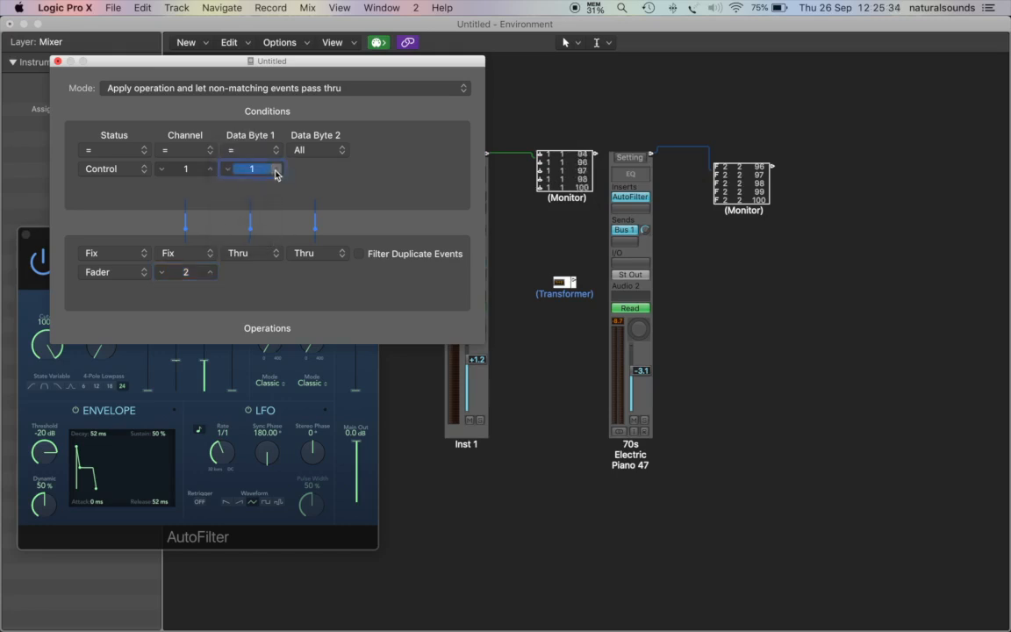
click(251, 253)
click(252, 267)
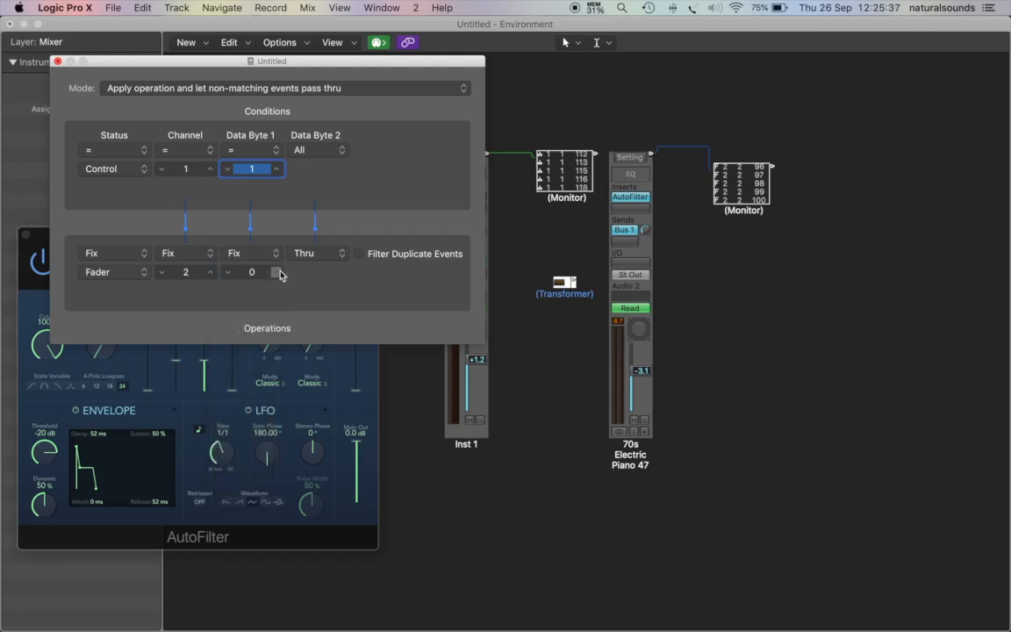
click(277, 272)
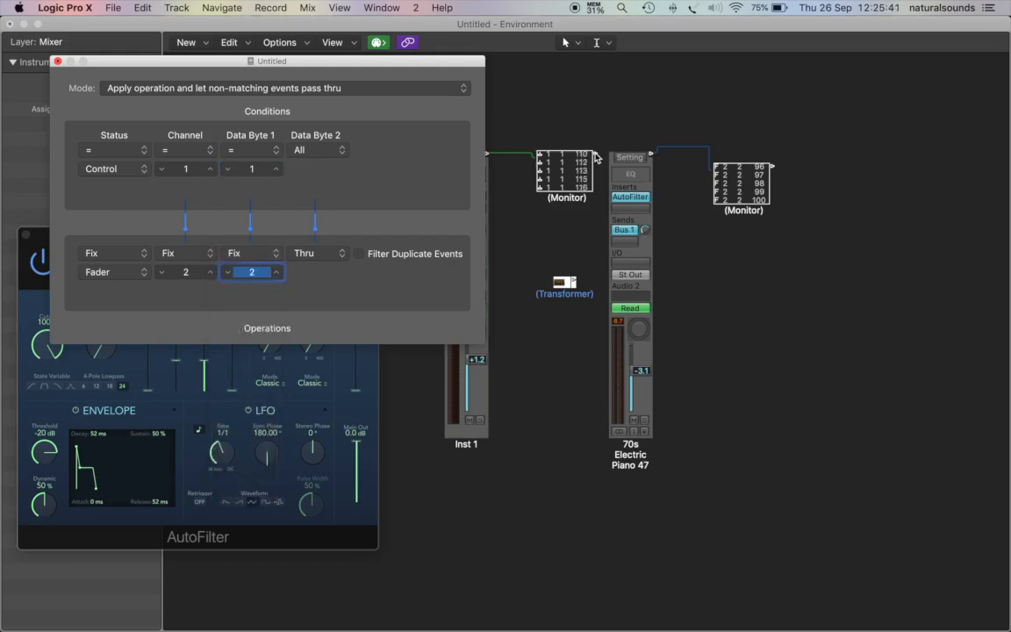
Cable the first Monitor through the Transformer into the 70s Electric Piano 47 strip, then close the Transformer's settings
drag(597, 157, 611, 273)
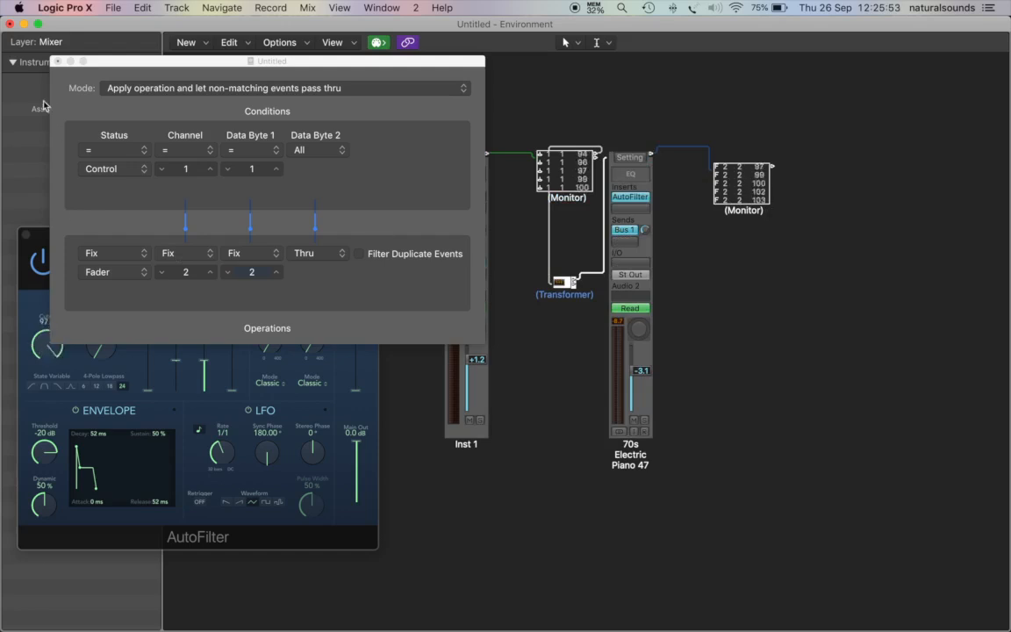
click(58, 63)
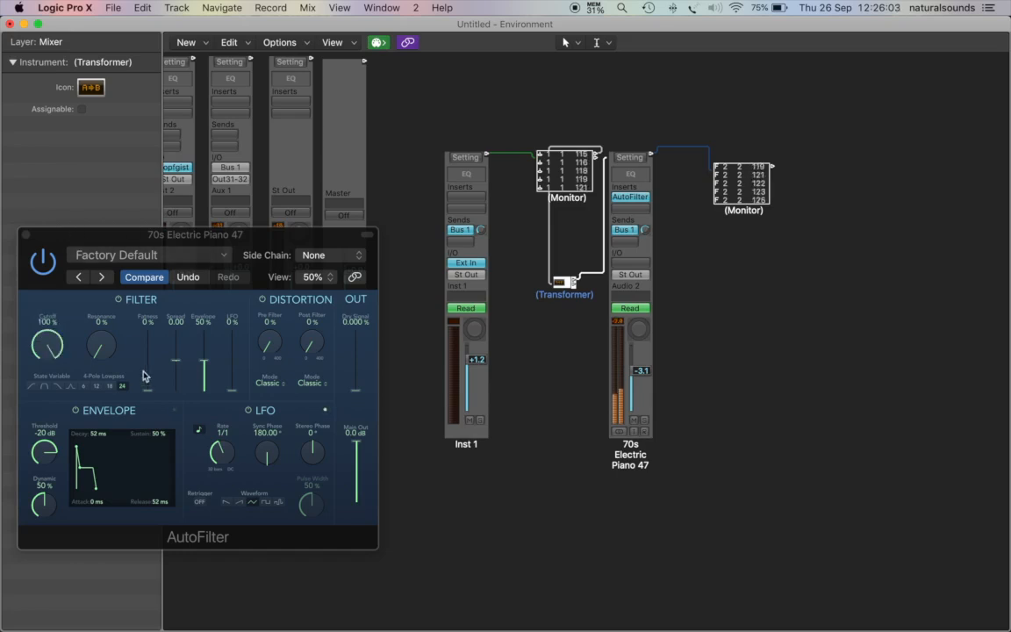
Raise the AutoFilter's Resonance to 36 % and adjust its Fatness to around 59 %
drag(137, 363, 102, 272)
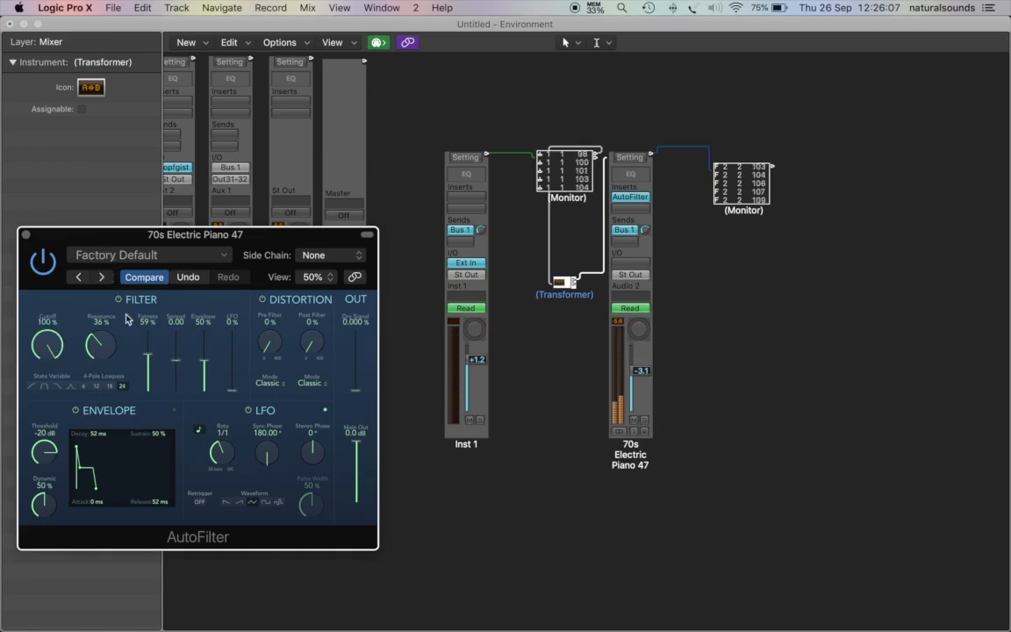
drag(147, 366, 147, 351)
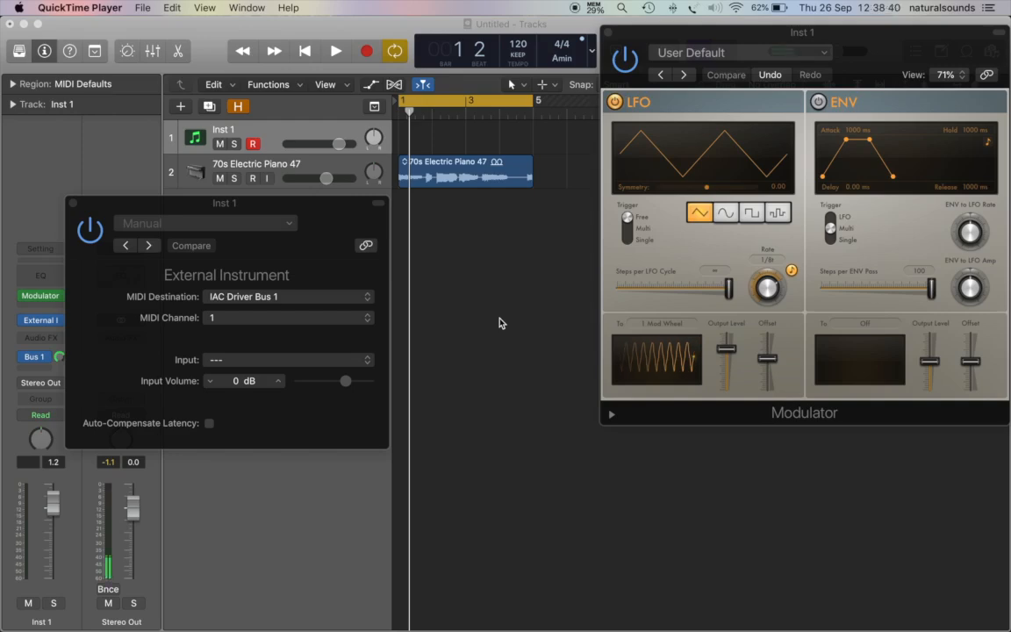
Close the External Instrument window, insert a second Modulator on Inst 1, and assign its LFO output to MIDI CC 3
click(73, 203)
click(56, 306)
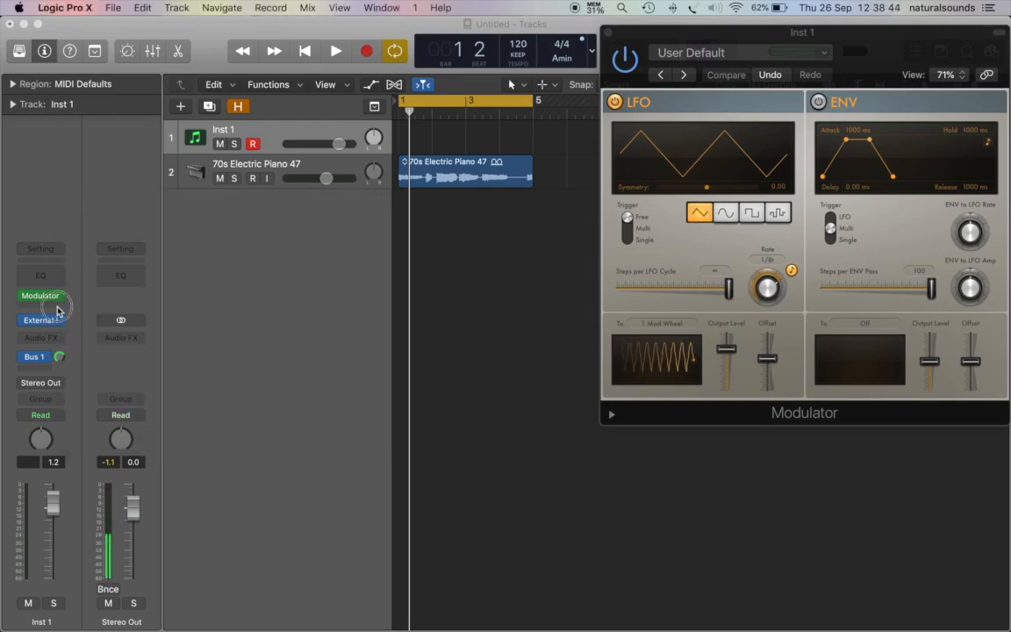
click(64, 359)
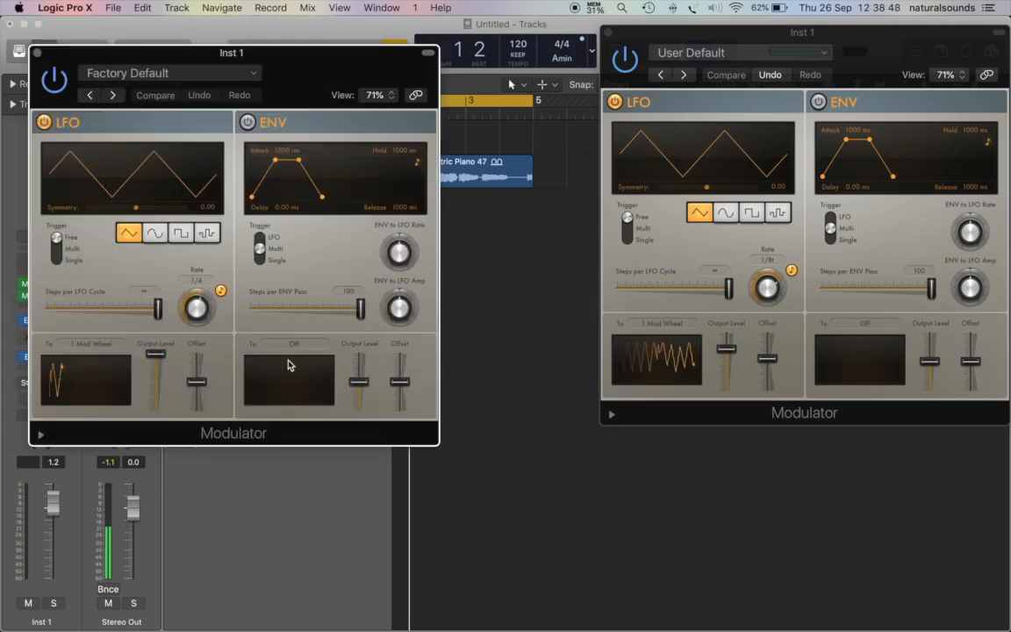
click(103, 349)
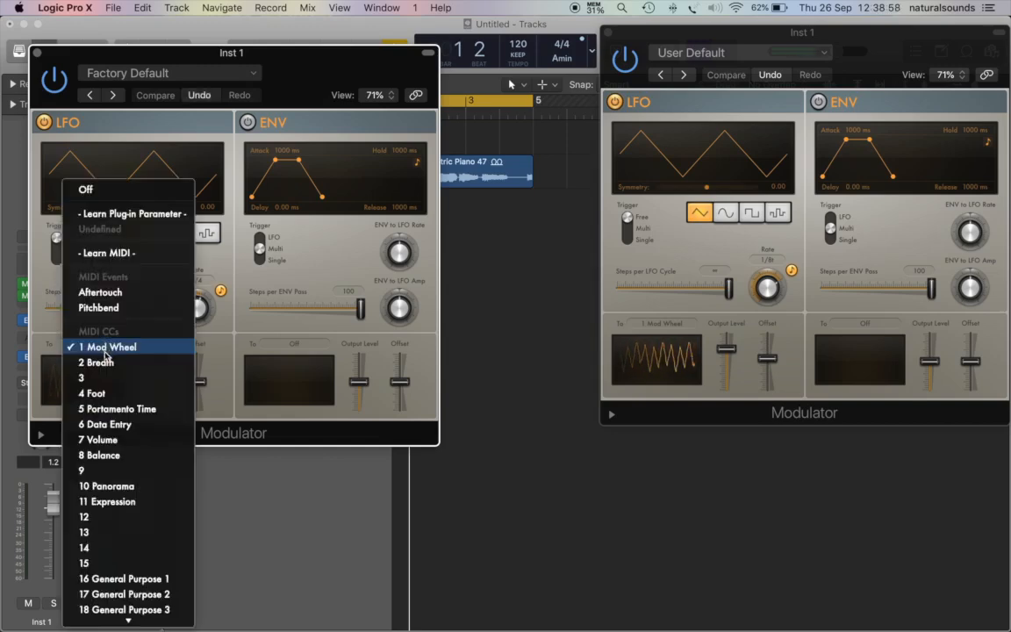
click(104, 377)
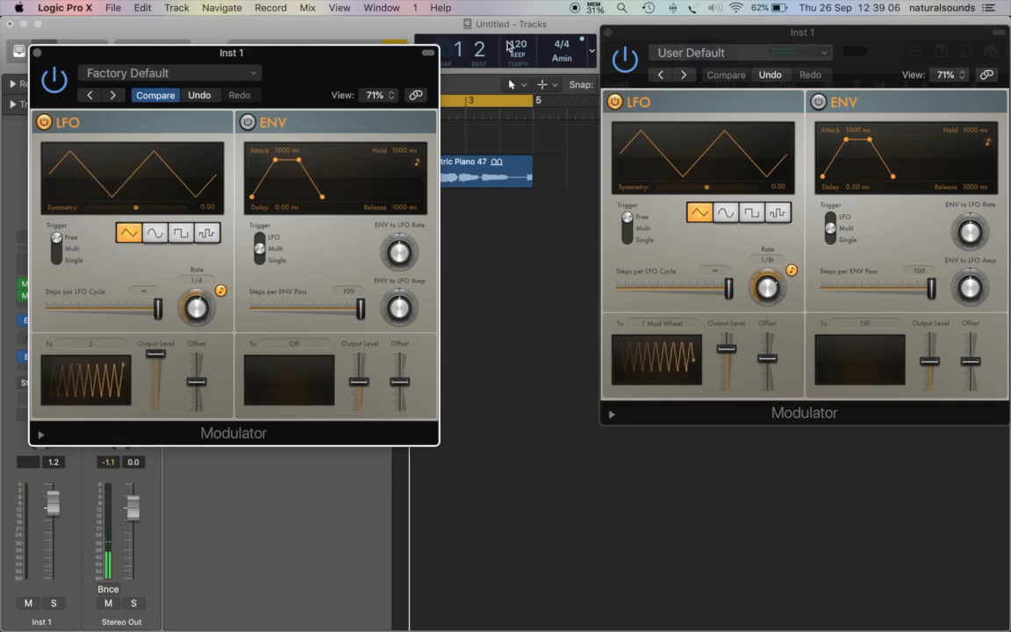
Bypass the first Modulator and slow the second Modulator's LFO rate to 4 bars
click(625, 61)
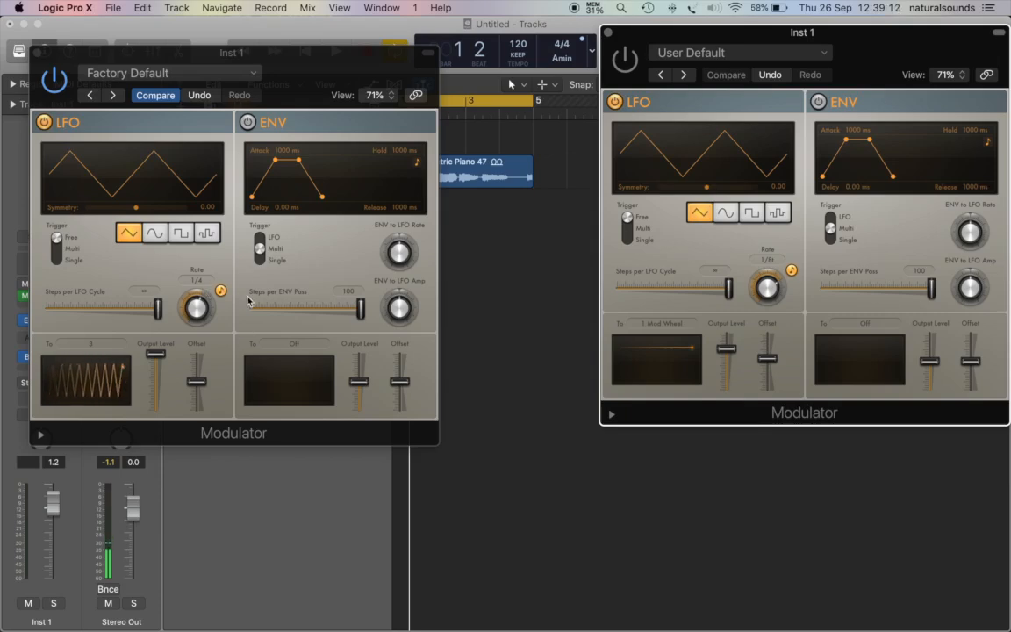
drag(207, 305, 204, 333)
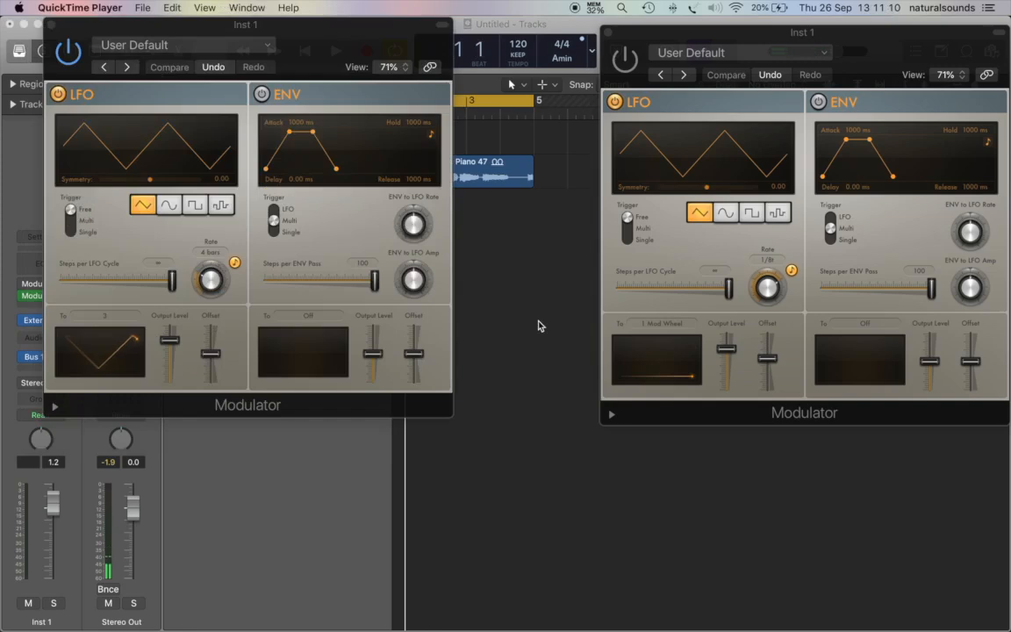
click(538, 325)
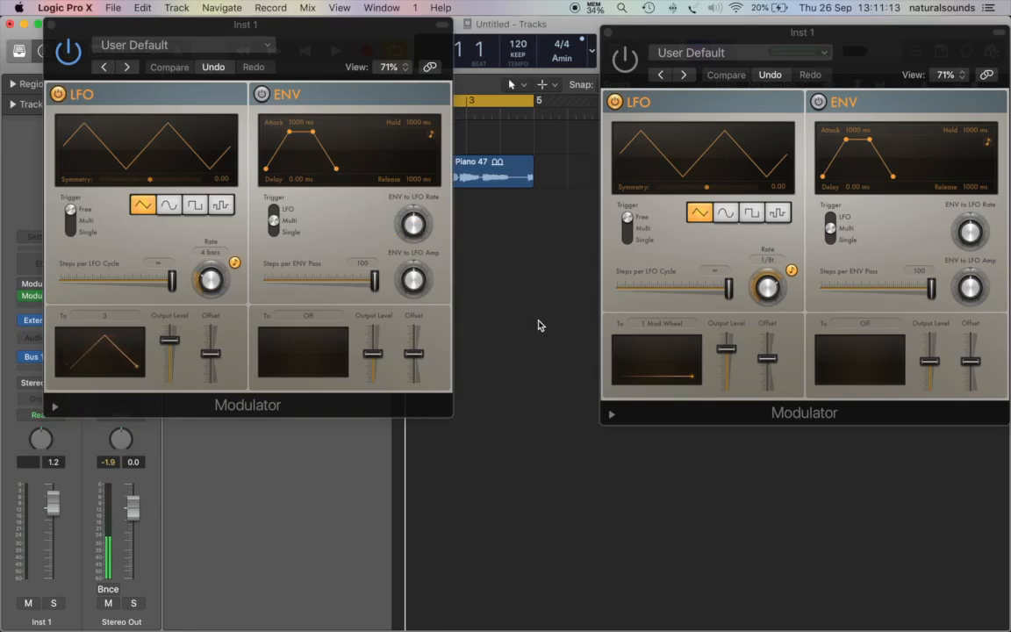
In the Environment, add a Bus 2 send to the 70s Electric Piano 47 strip and move the Aux 2 strip beyond its Monitor
key(2)
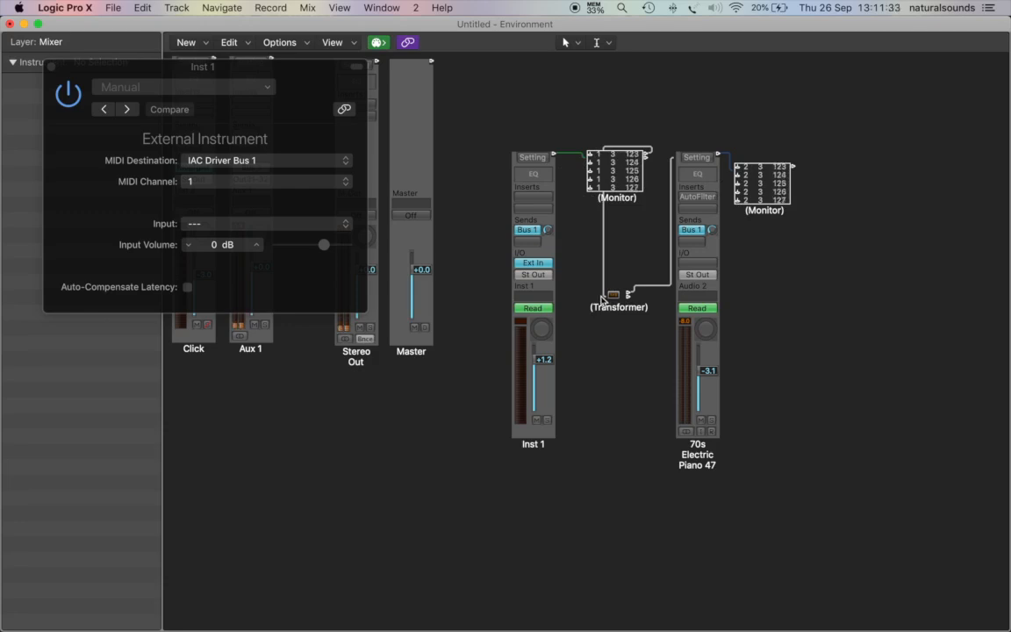
click(692, 240)
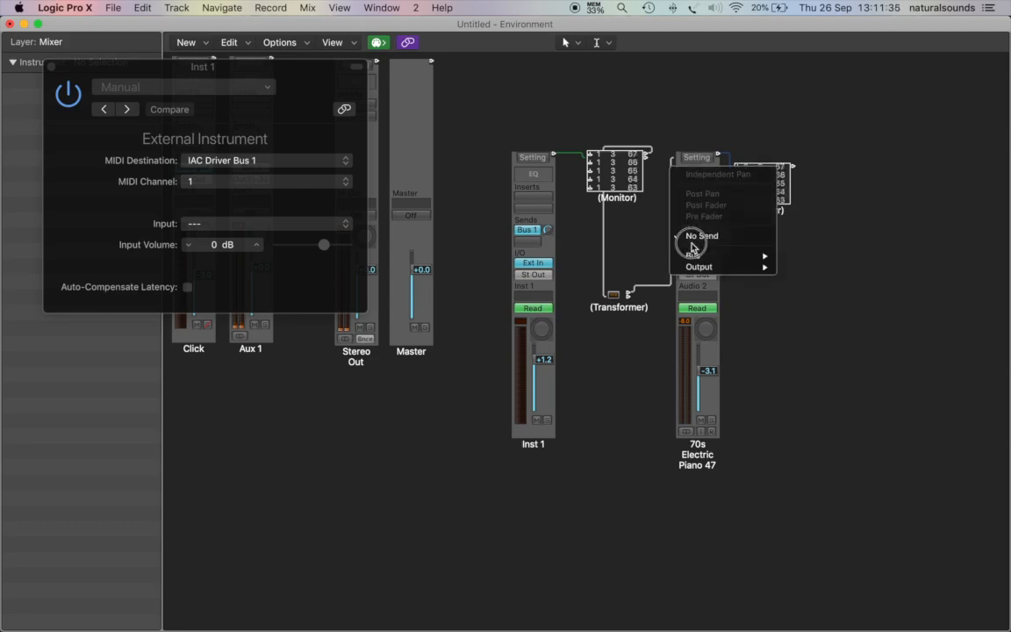
mouse_move(696, 256)
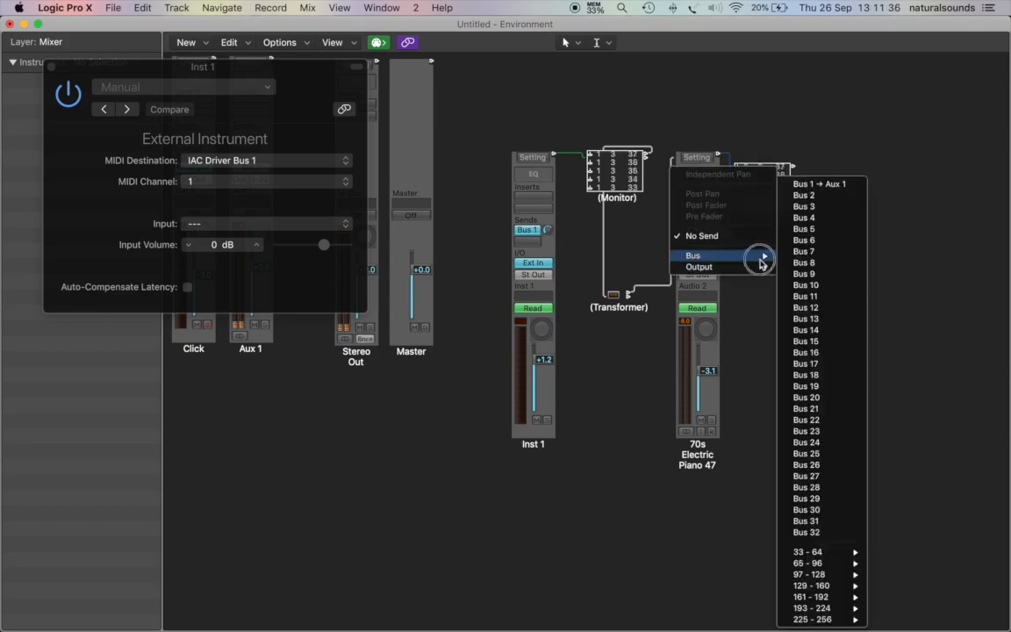
click(801, 197)
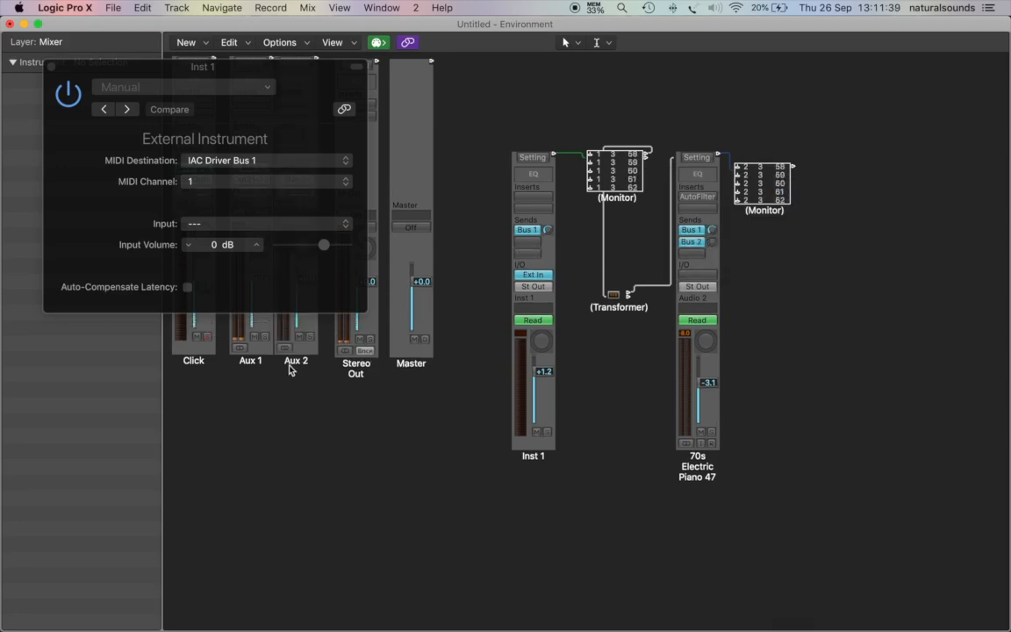
click(294, 362)
drag(295, 365, 878, 451)
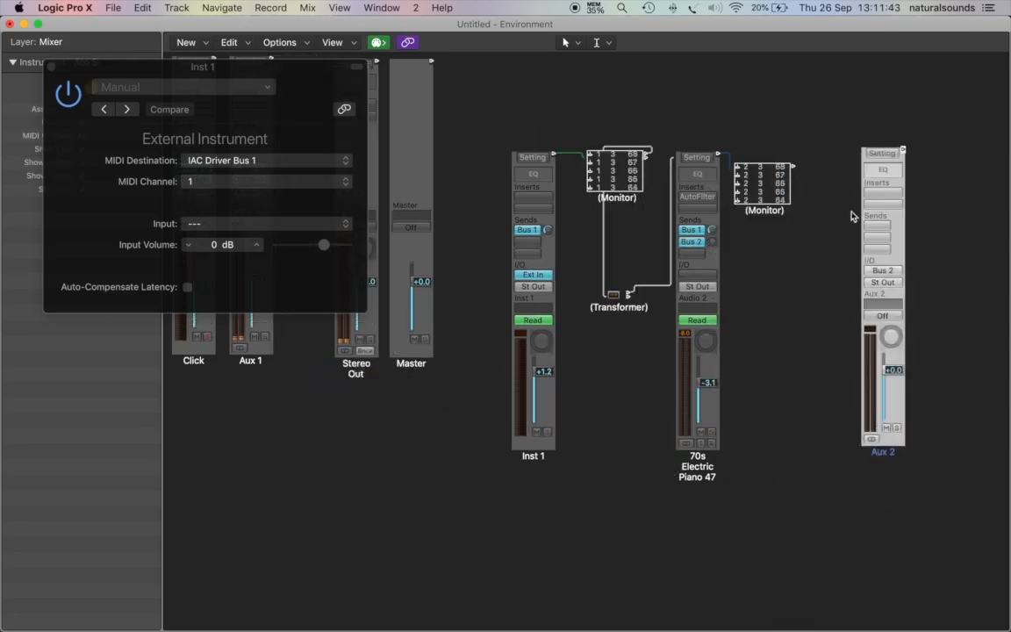
Insert Logic's Space Designer reverb on the Aux 2 strip and close its window
click(894, 197)
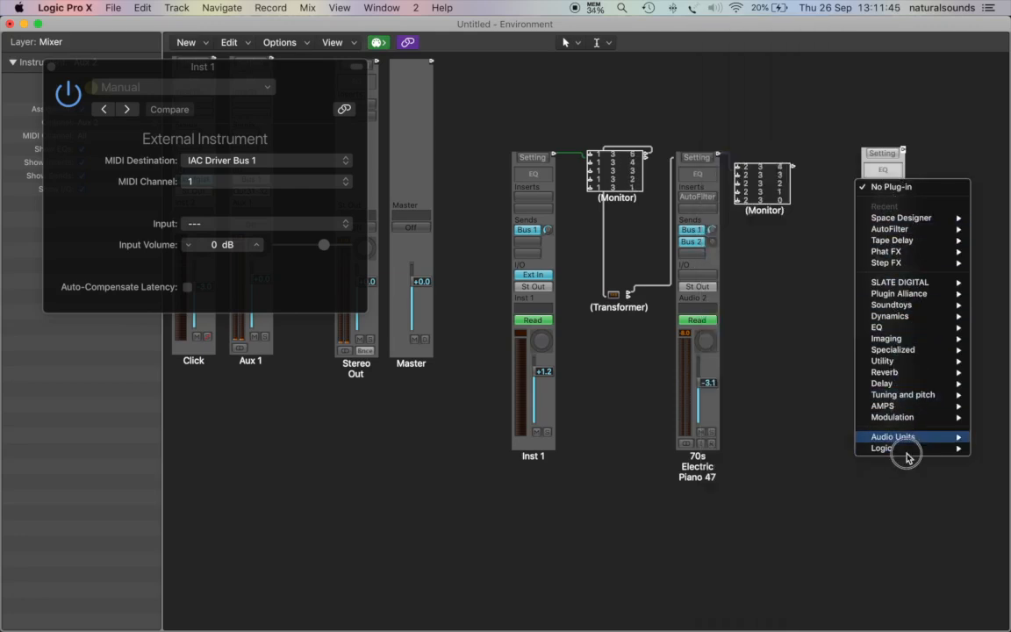
mouse_move(859, 455)
mouse_move(794, 572)
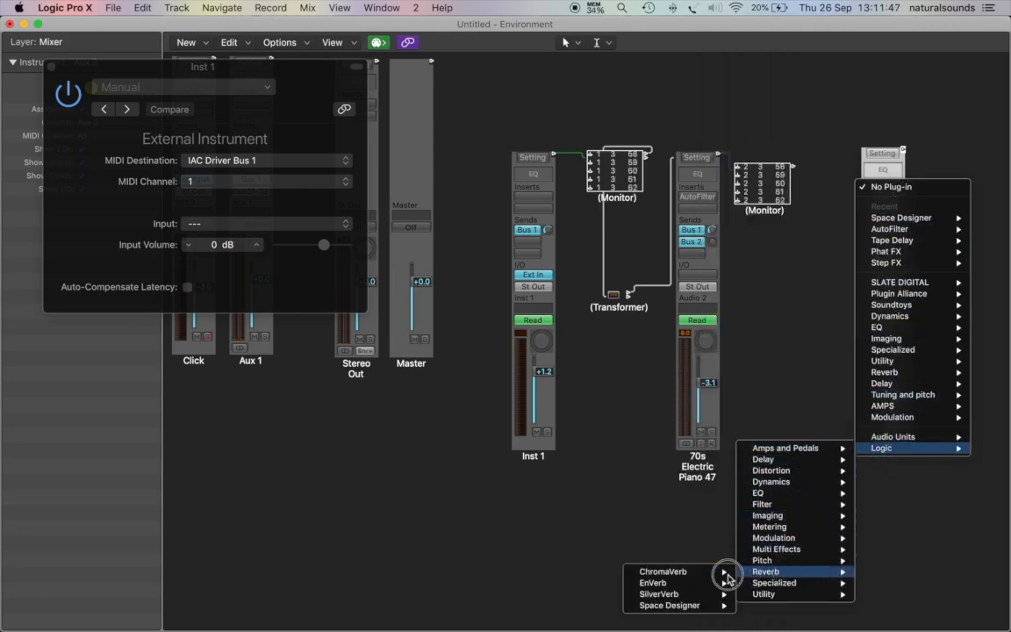
click(588, 604)
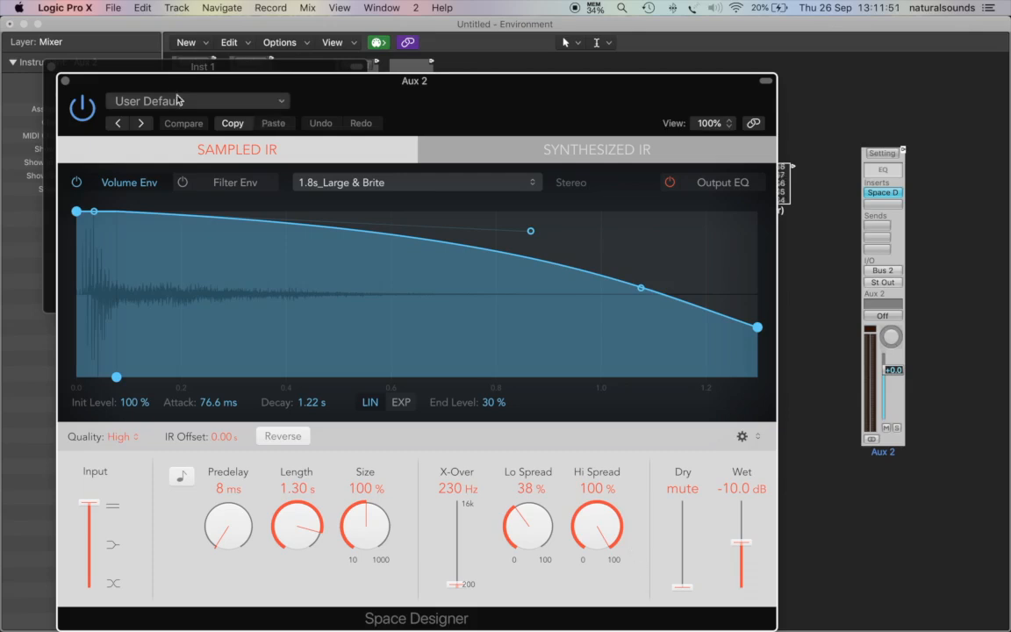
click(66, 81)
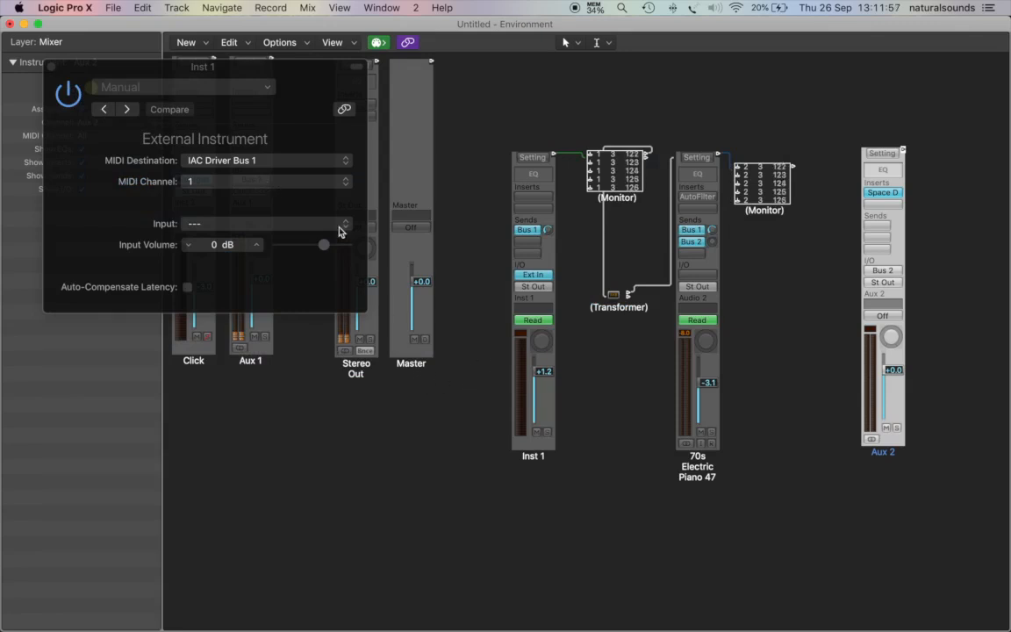
Bypass the External Instrument and move the electric piano's Bus 2 send level to send its fader events to the Monitor
click(68, 97)
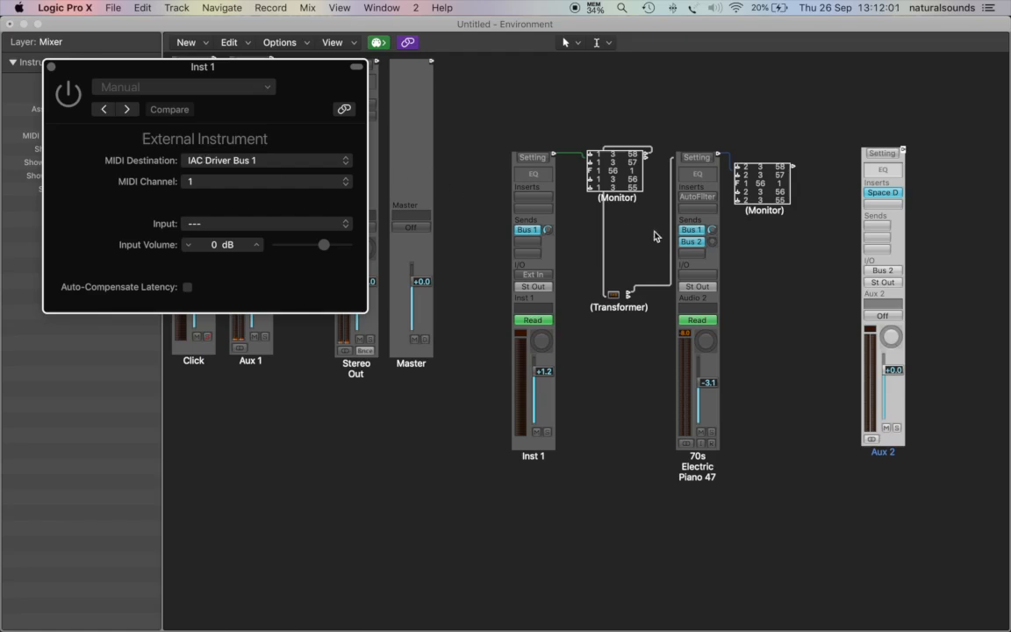
drag(711, 242, 712, 277)
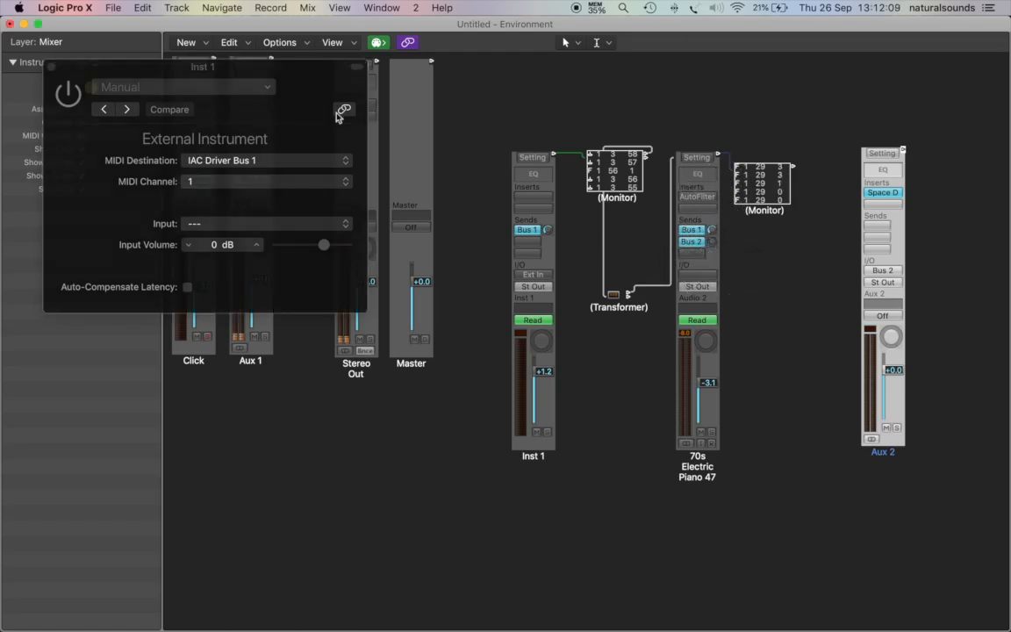
Create a second Transformer and place it below the first one, between the Inst 1 and 70s Electric Piano 47 strips
click(187, 42)
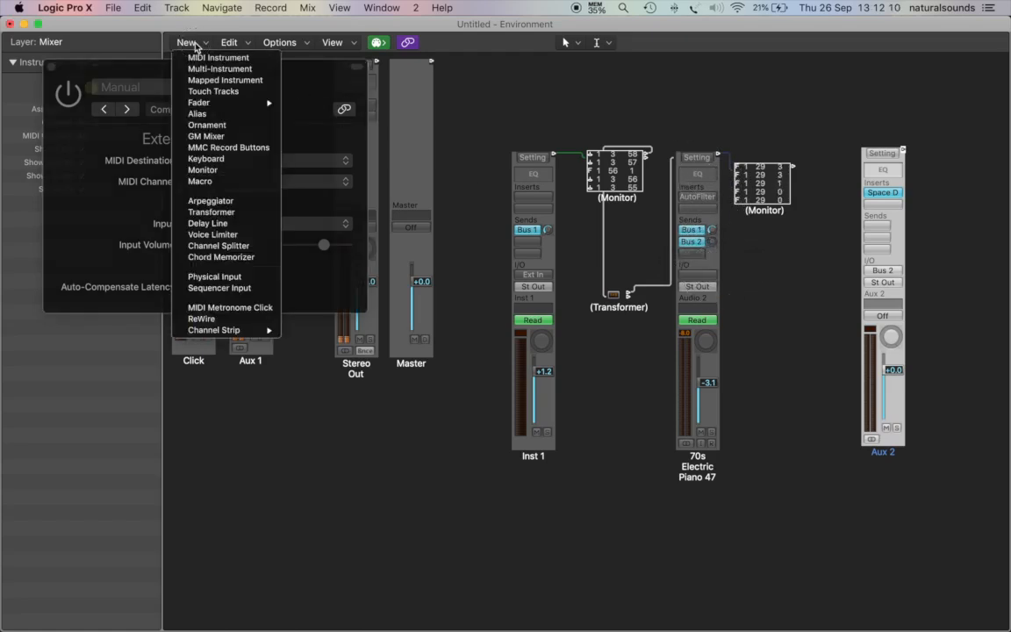
click(213, 216)
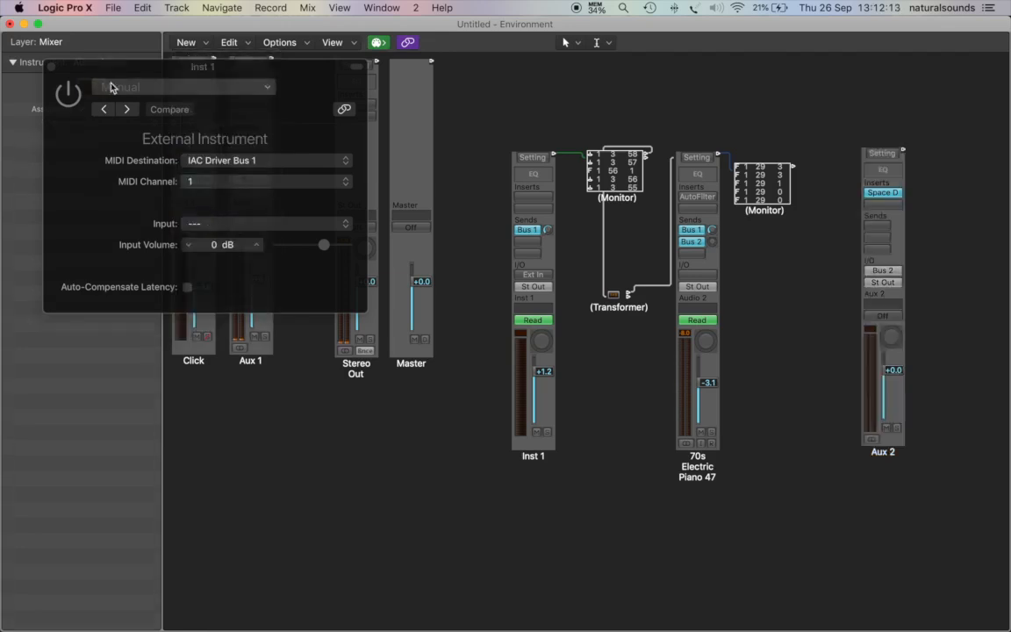
drag(102, 63, 85, 429)
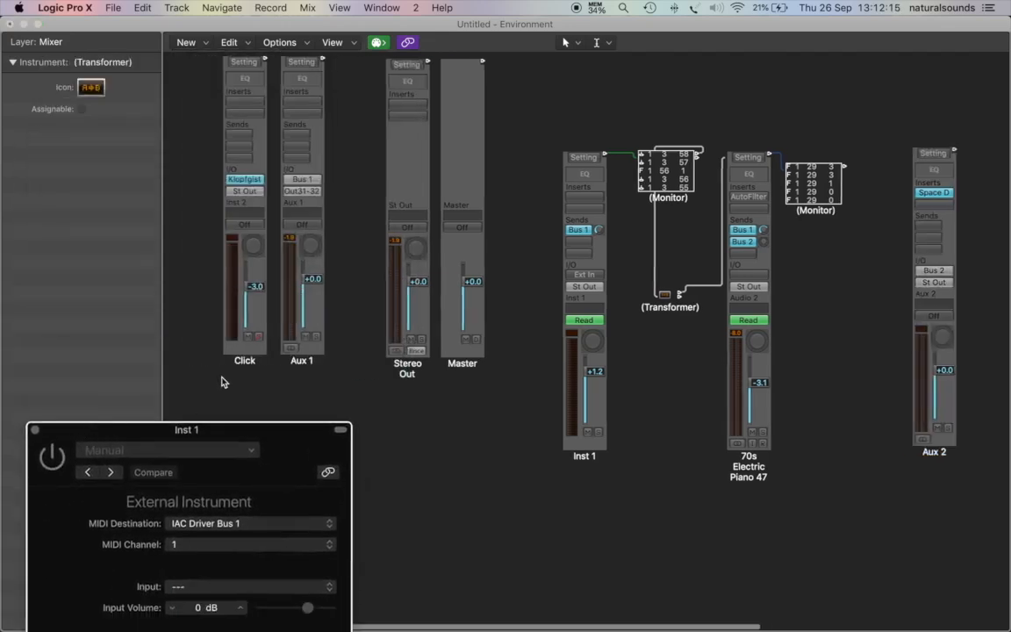
drag(230, 113, 774, 406)
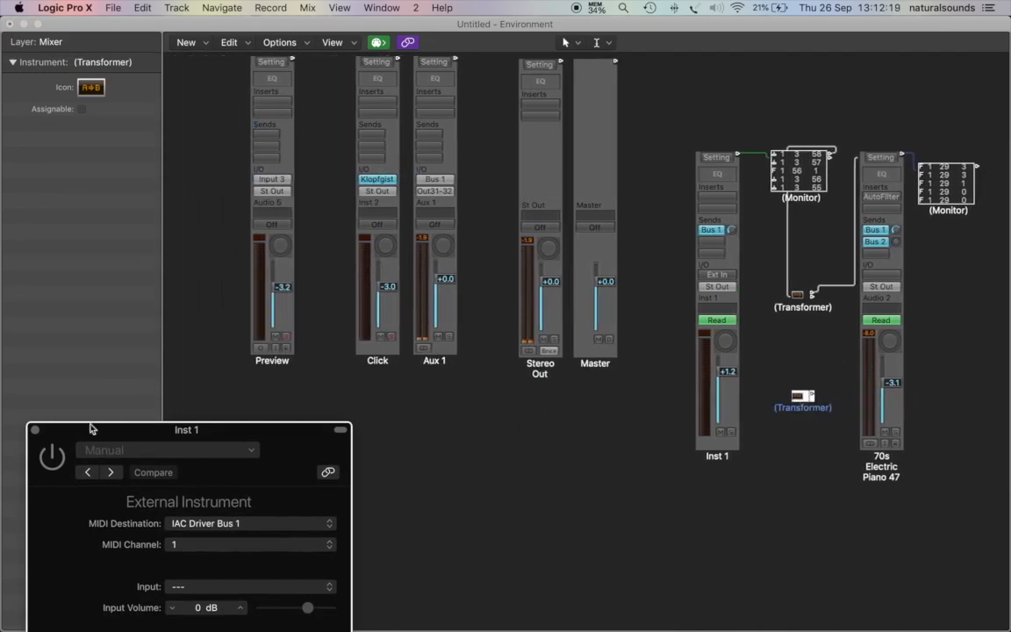
scroll(628, 276, right, 5)
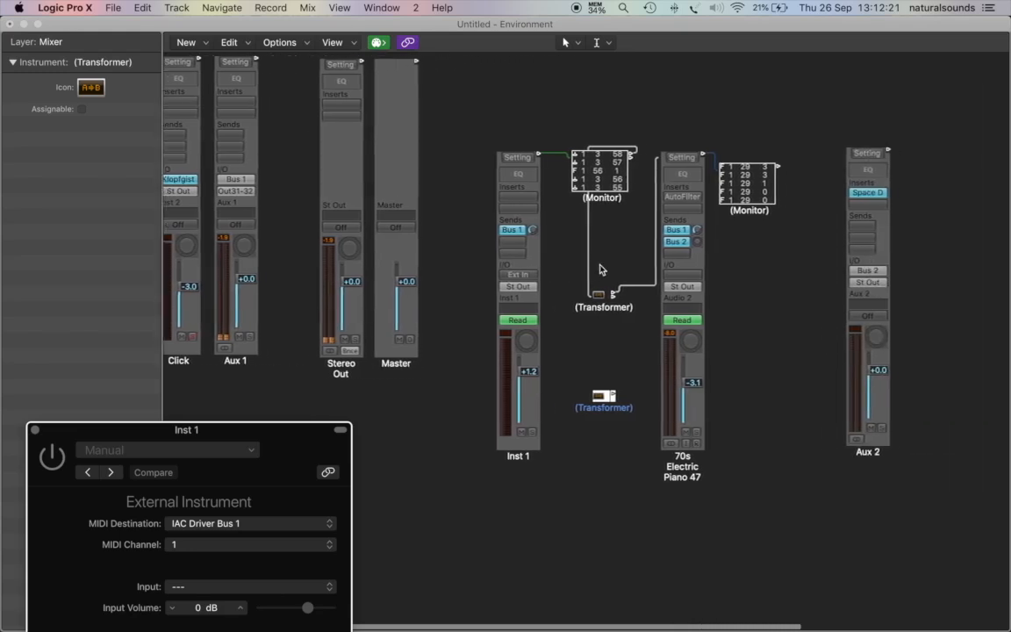
Cable Inst 1 through the second Transformer into the 70s Electric Piano 47 strip, then open that Transformer's settings clear of the Monitors
scroll(601, 269, right, 2)
drag(485, 156, 609, 333)
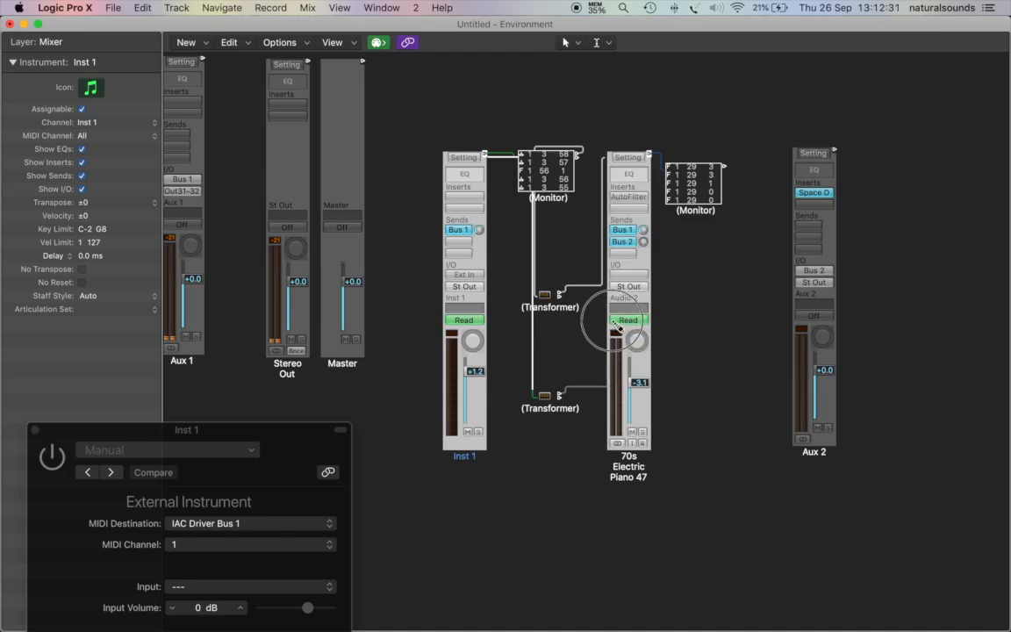
double_click(550, 397)
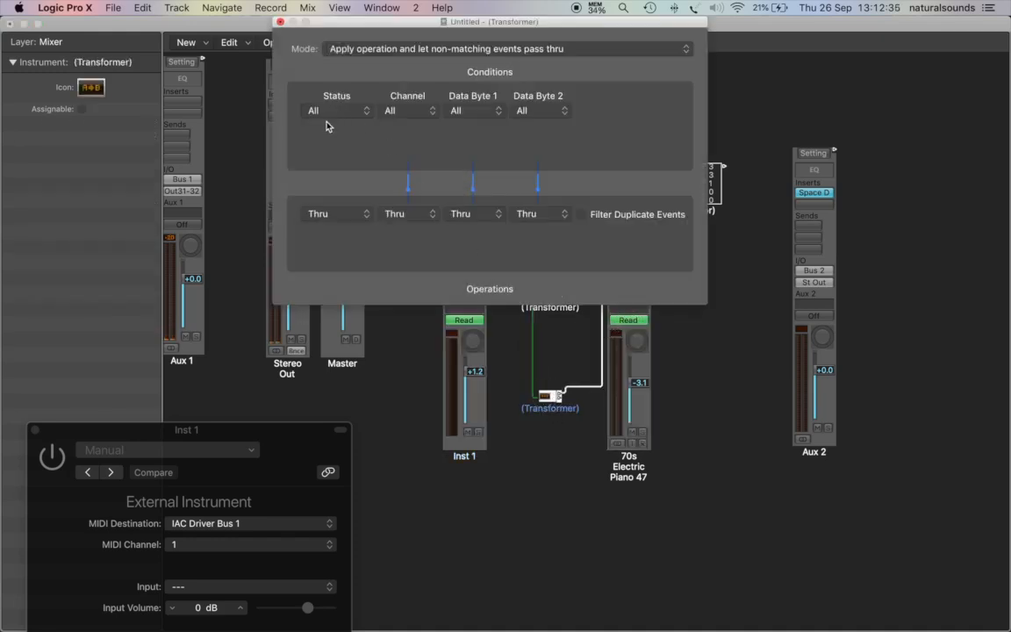
drag(530, 30, 296, 30)
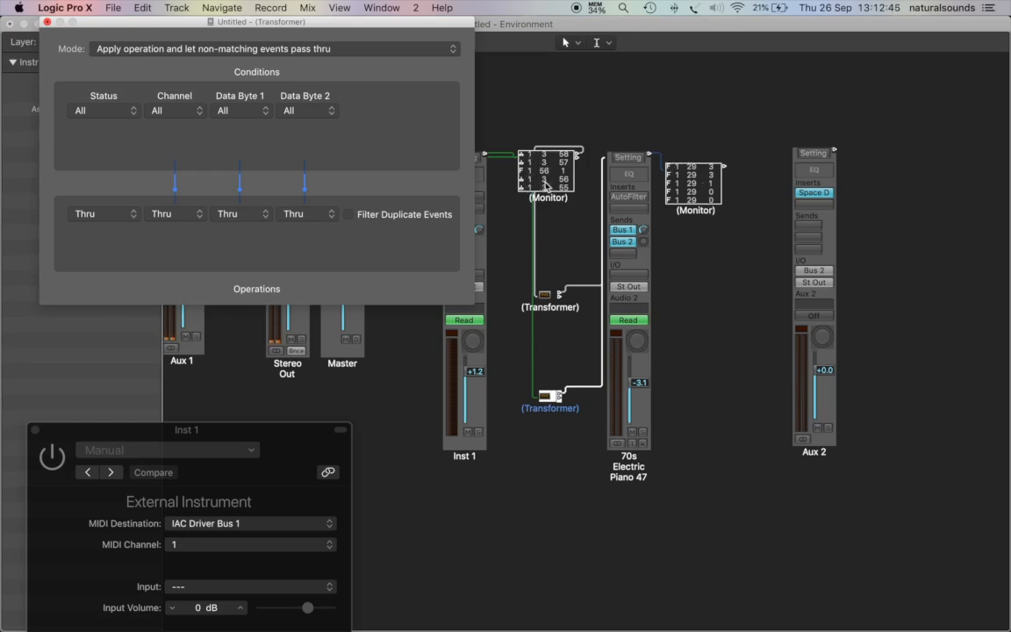
click(342, 162)
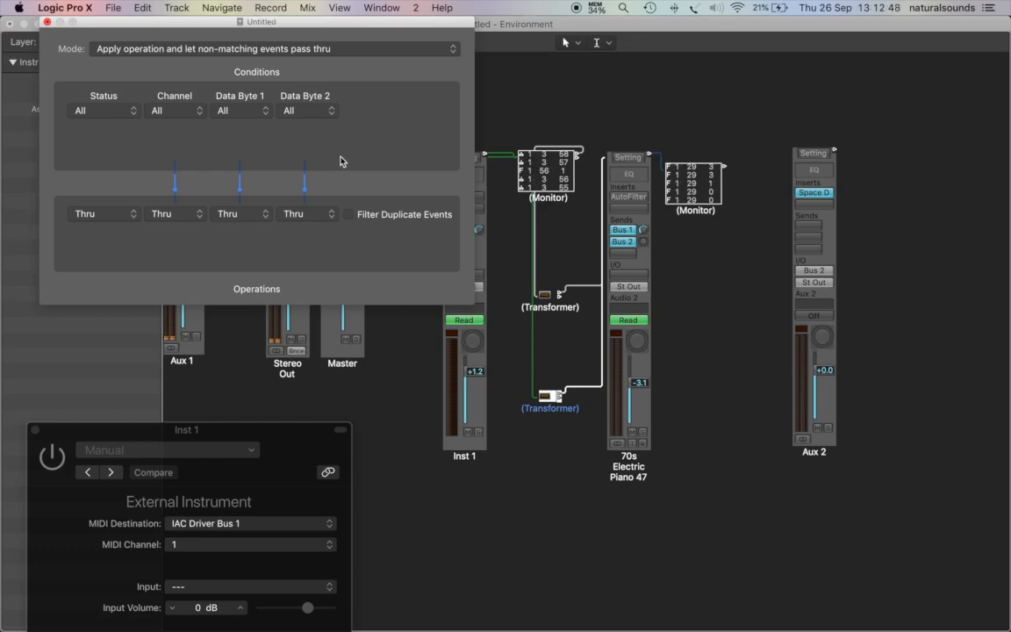
Set the second Transformer's Status condition to = Control and its Status operation to Fix Fader
click(97, 110)
click(102, 124)
click(107, 130)
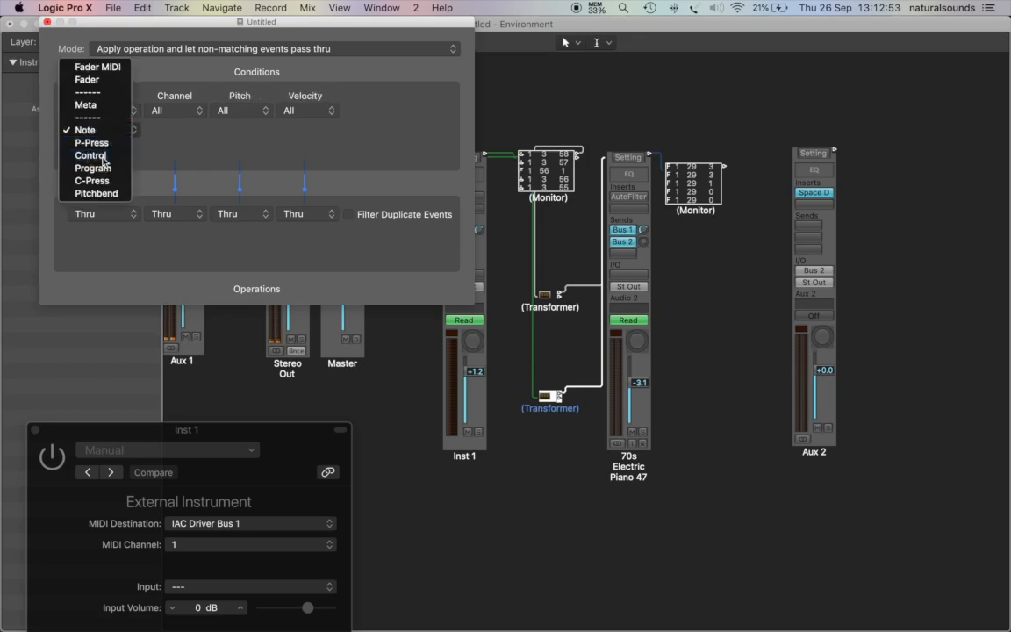
click(102, 154)
click(104, 215)
click(95, 227)
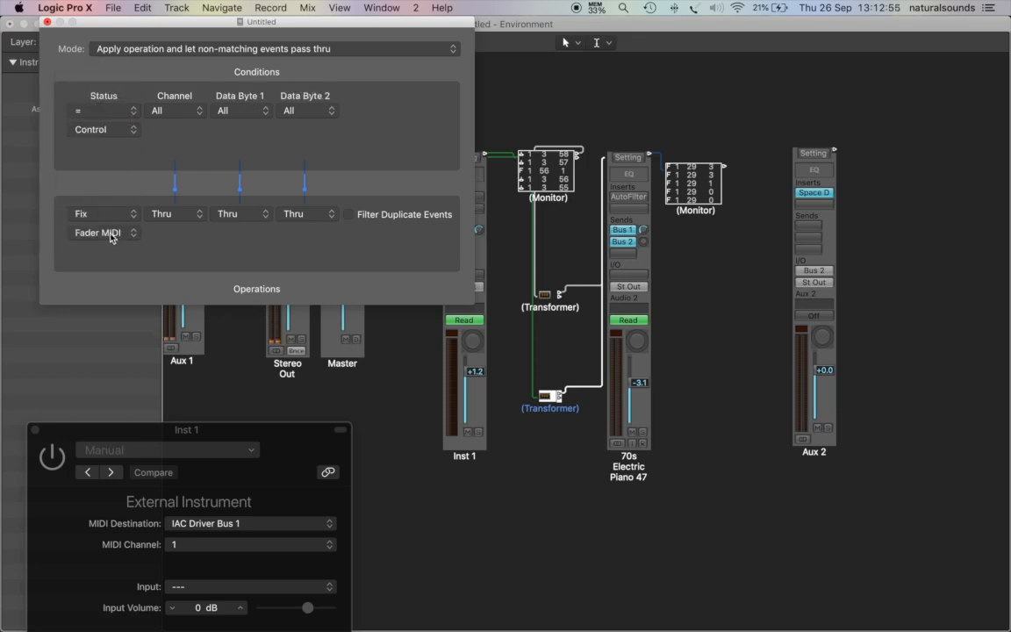
click(98, 233)
click(107, 247)
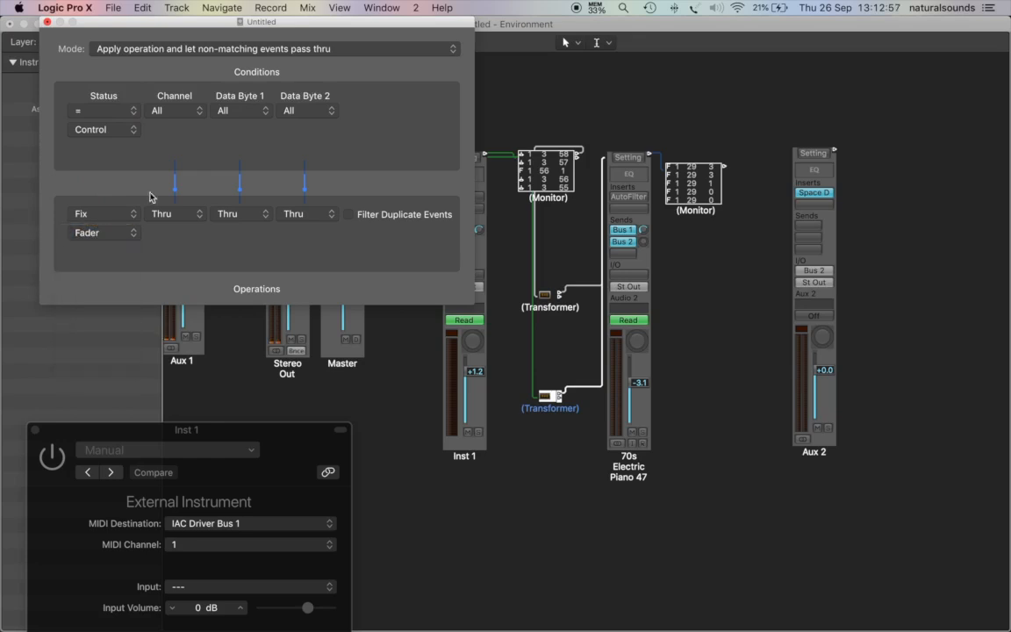
Set the second Transformer's Channel condition to = 1 and its Channel operation to Fix 1
click(179, 112)
click(163, 142)
click(175, 214)
click(171, 226)
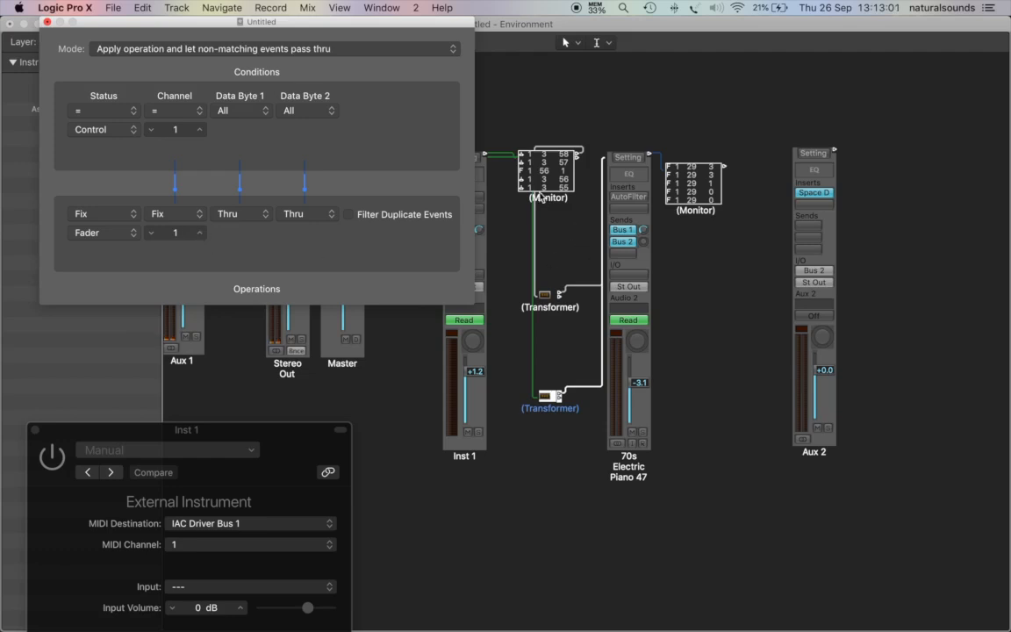
Set the second Transformer's Data Byte 1 condition to = 3 and its Data Byte 1 operation to Fix 29
click(235, 112)
click(228, 141)
click(265, 132)
click(266, 132)
click(266, 131)
click(241, 216)
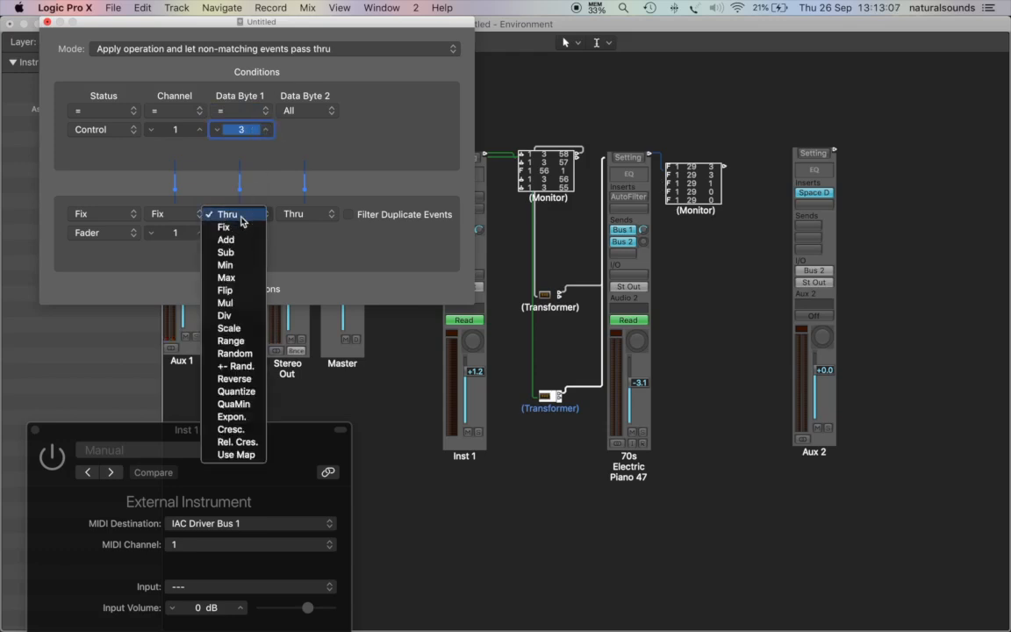
click(224, 227)
double_click(246, 233)
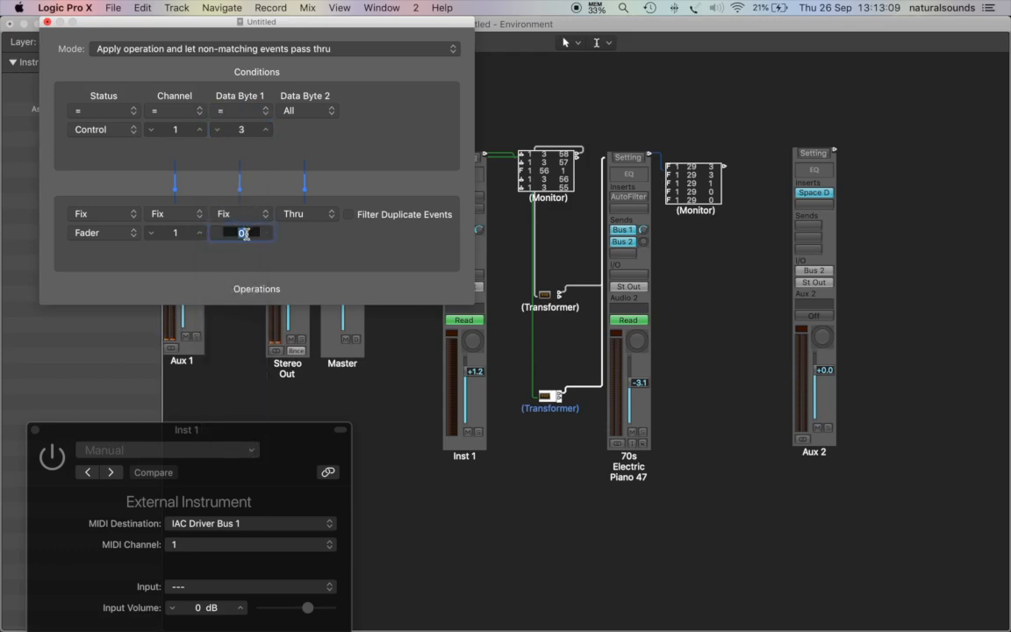
text(29)
key(Return)
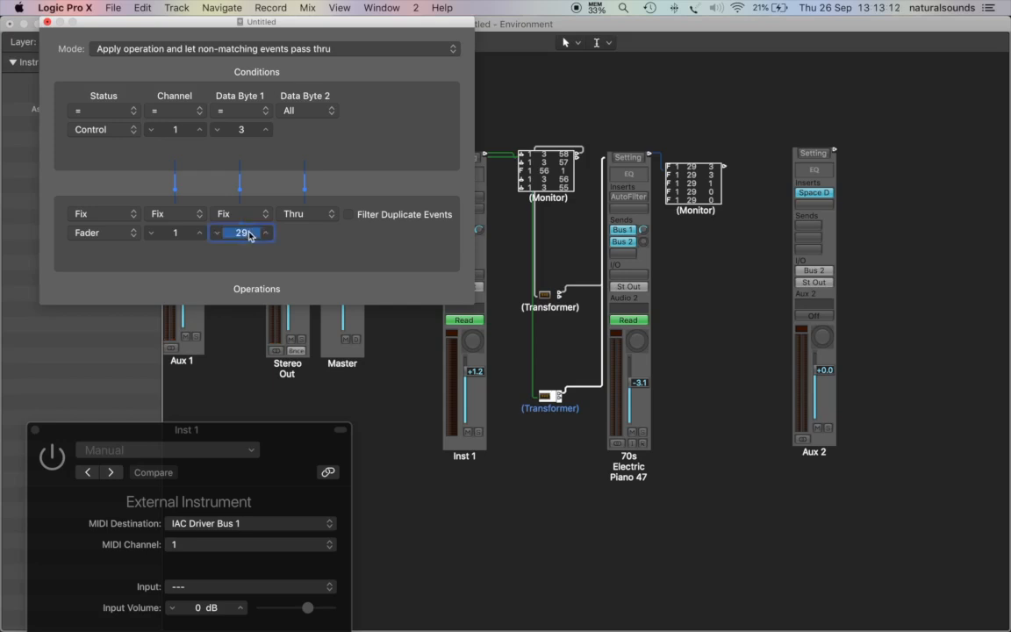
click(351, 281)
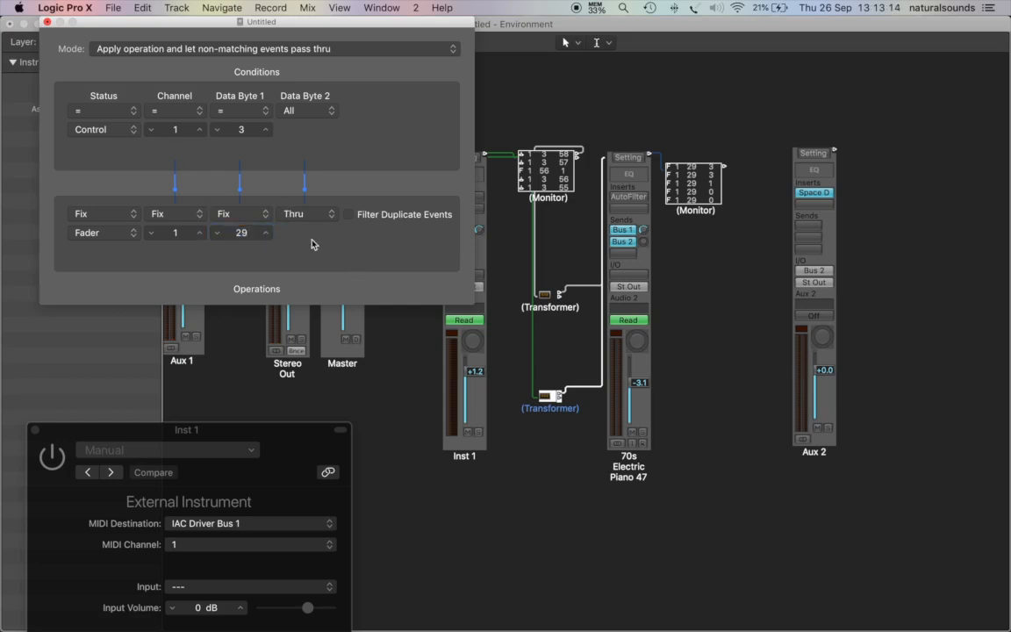
Close the second Transformer's settings, then return to the Environment and open the electric piano strip's AutoFilter to watch its Cutoff
click(48, 24)
drag(99, 432, 102, 206)
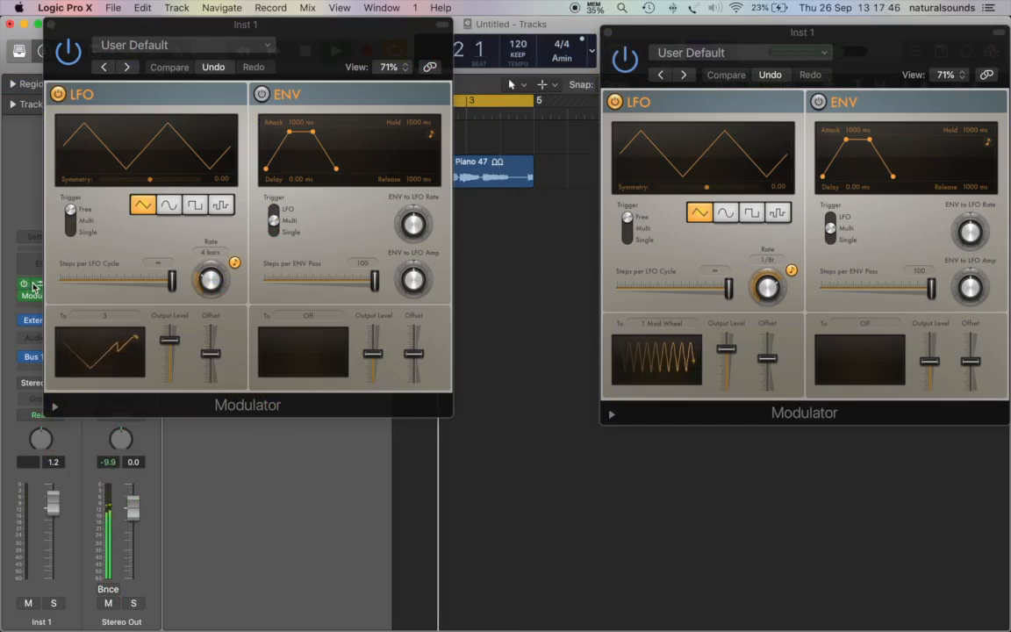
key(2)
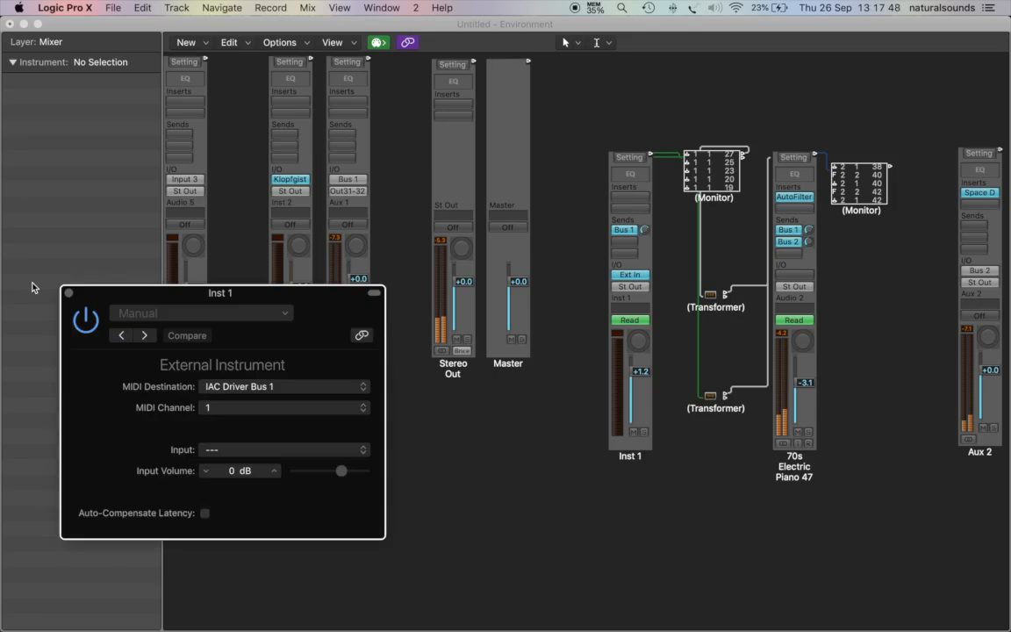
click(801, 198)
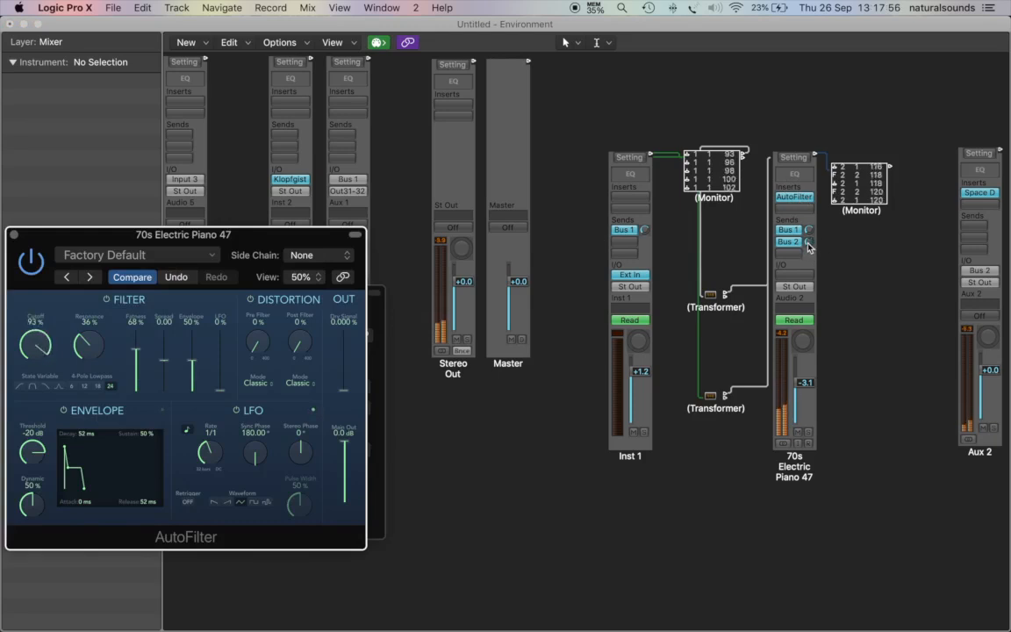
Add a Bus 3 send to the 70s Electric Piano 47 strip, in the slot below Bus 2
scroll(809, 247, right, 1)
scroll(809, 248, right, 7)
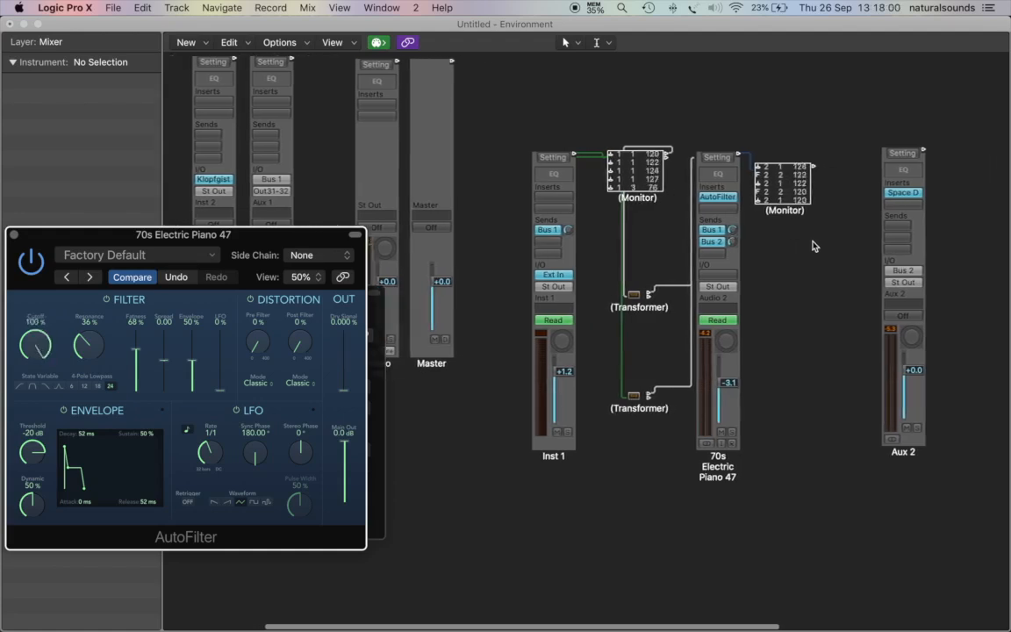
scroll(813, 245, right, 1)
scroll(812, 245, right, 1)
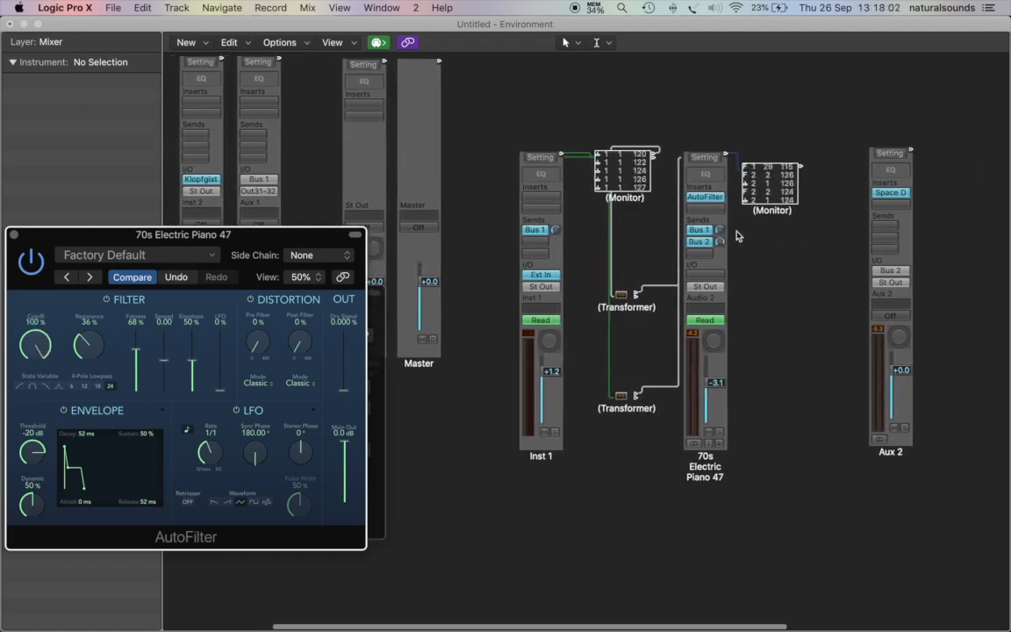
click(707, 251)
mouse_move(710, 269)
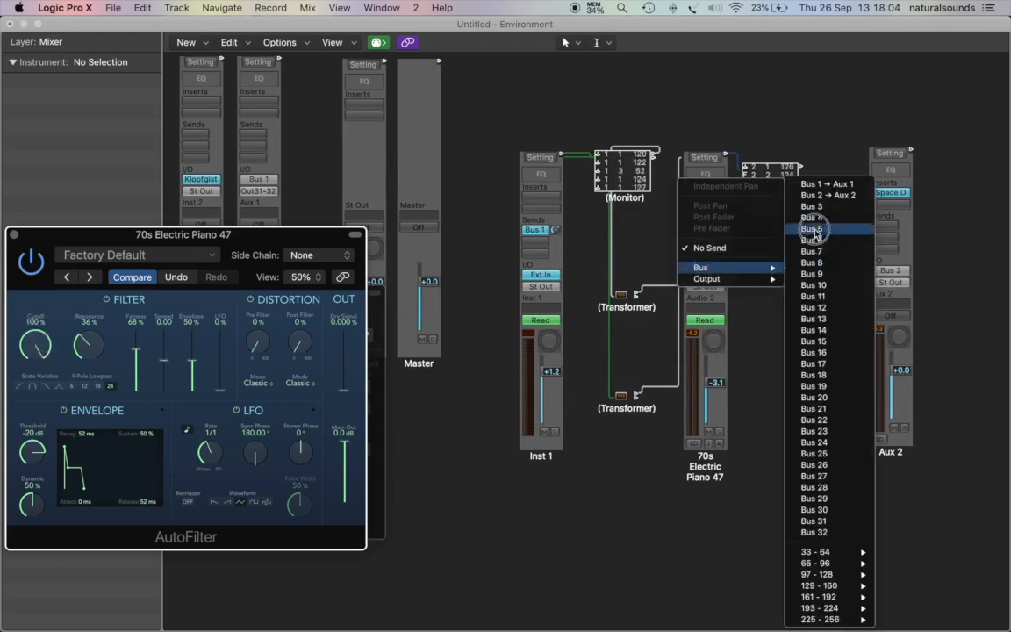
click(815, 208)
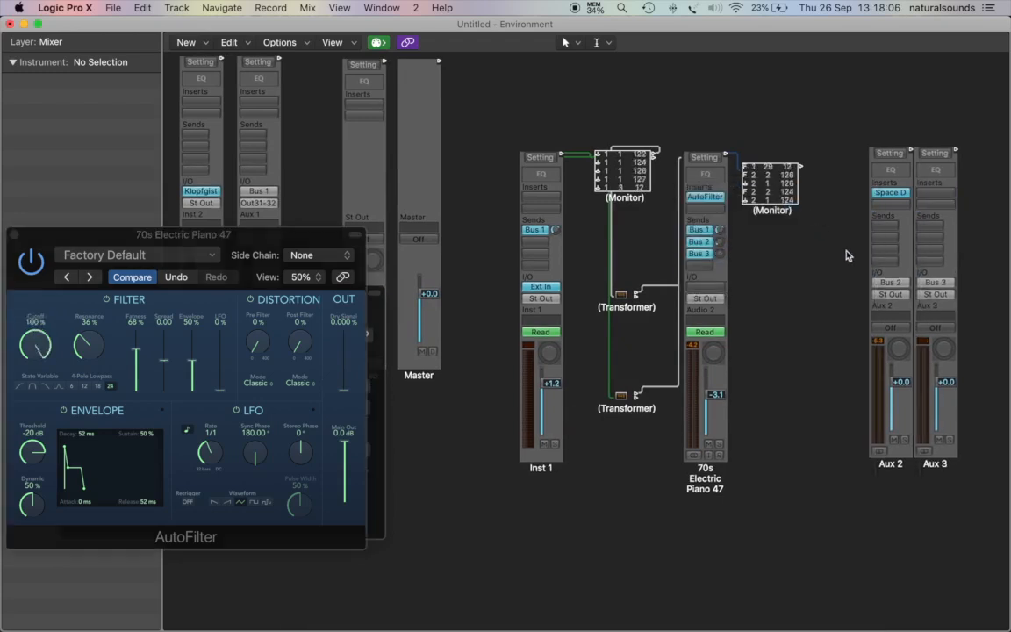
Insert a Tape Delay on Aux 3 with Feedback at 55%, then close the Tape Delay and AutoFilter windows
click(932, 197)
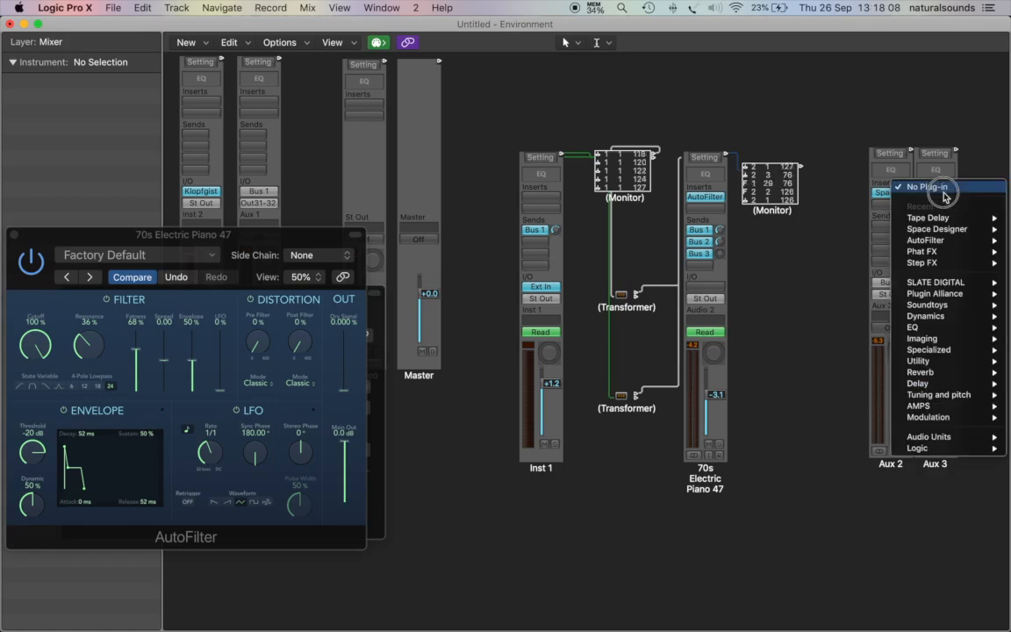
mouse_move(904, 217)
click(877, 220)
drag(524, 221, 530, 189)
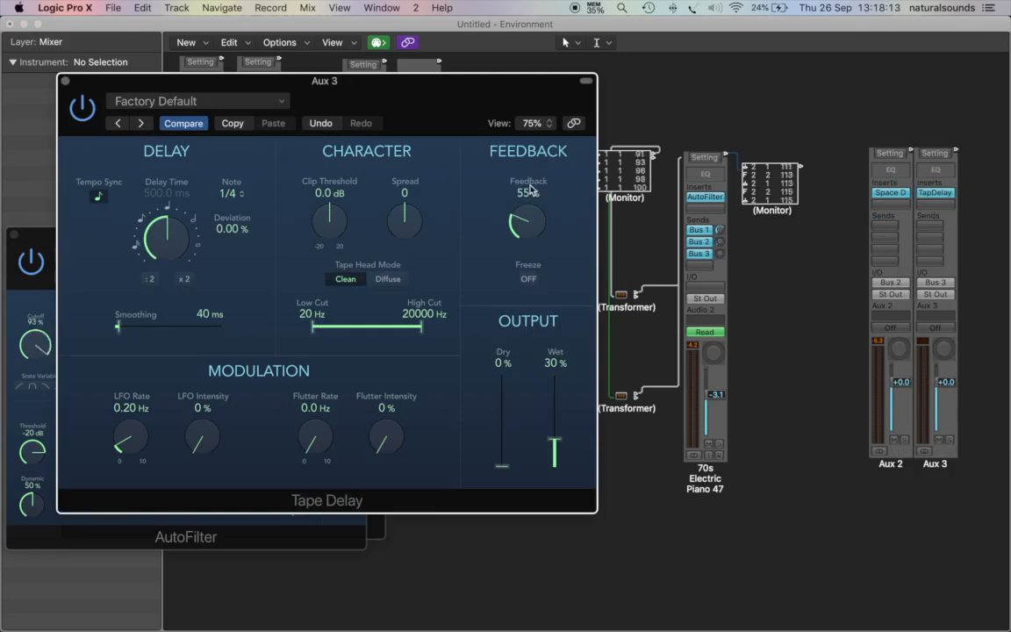
click(65, 80)
click(12, 235)
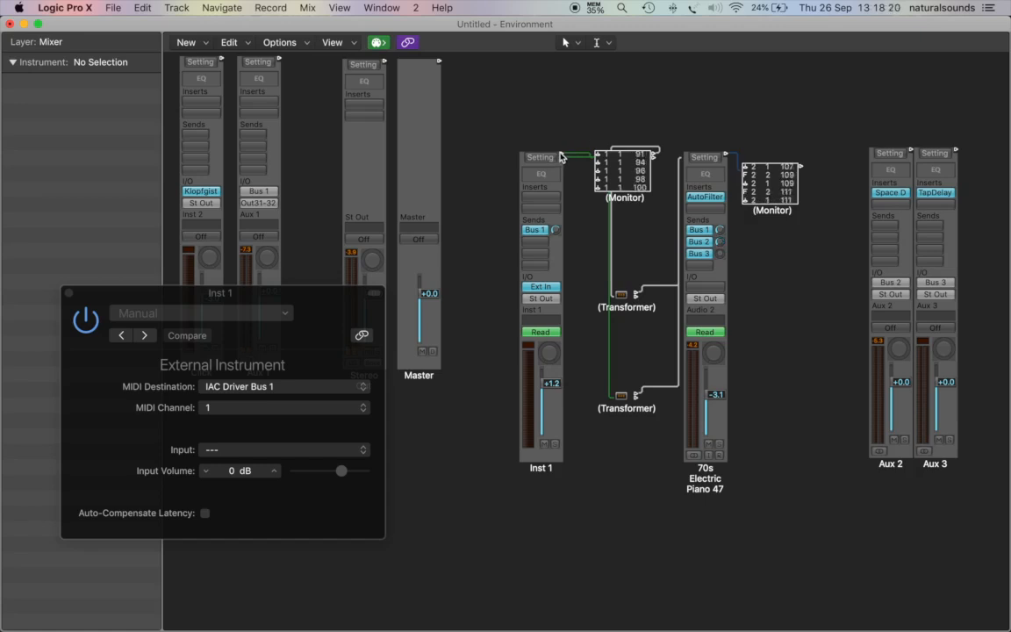
Add a third Transformer below the second one and cable it between Inst 1 and the 70s Electric Piano 47 strip
click(188, 42)
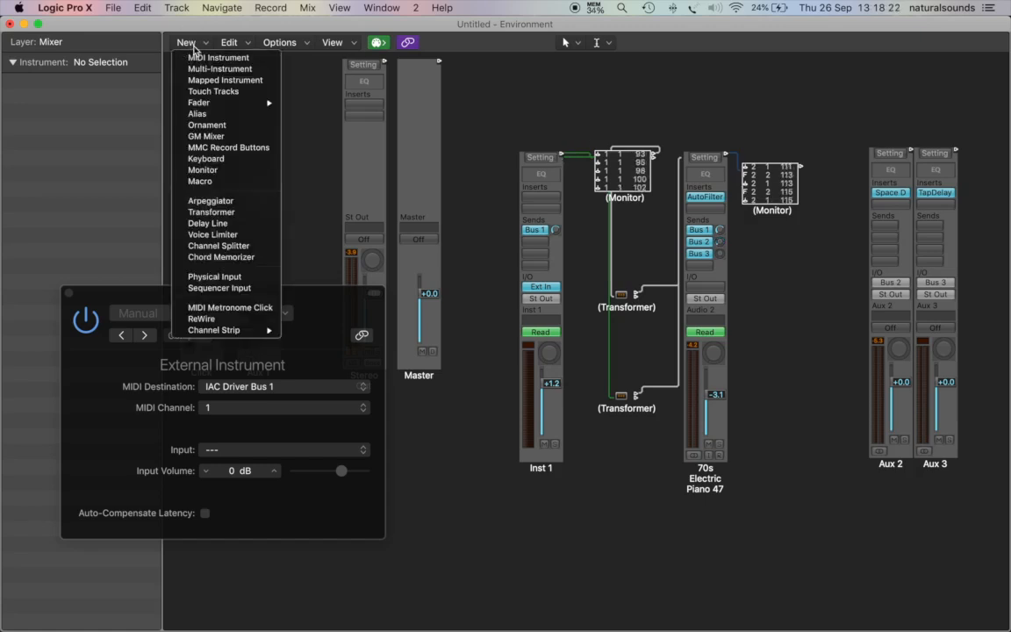
click(212, 212)
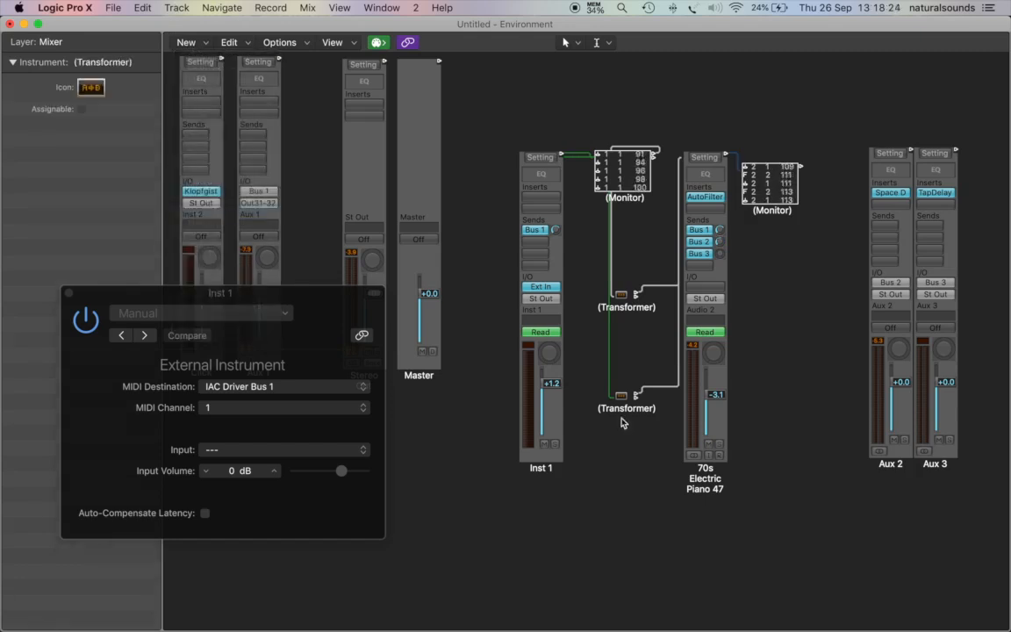
drag(228, 116, 799, 490)
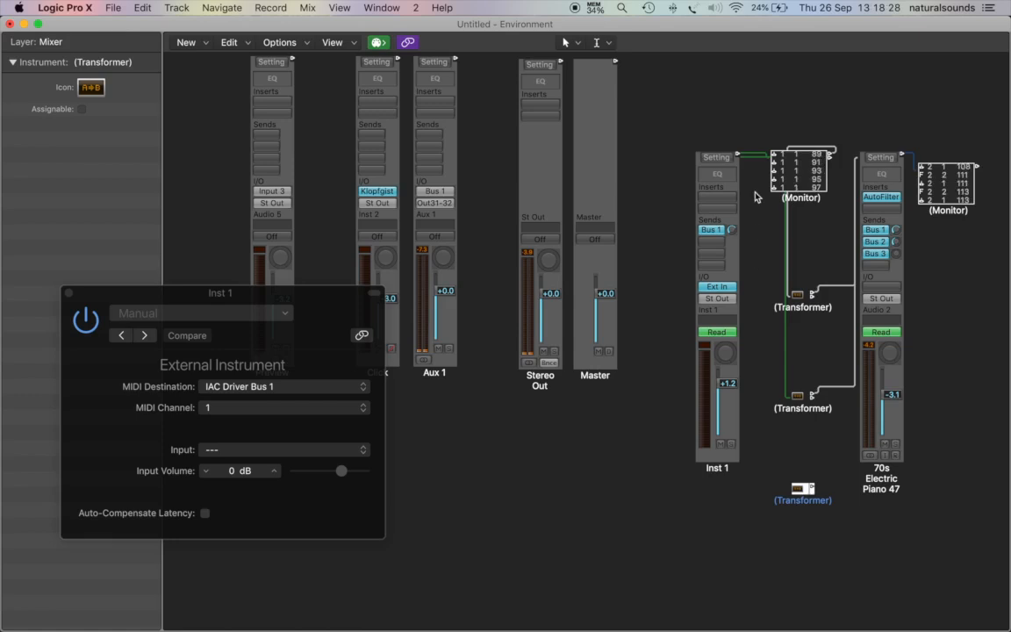
drag(740, 157, 864, 437)
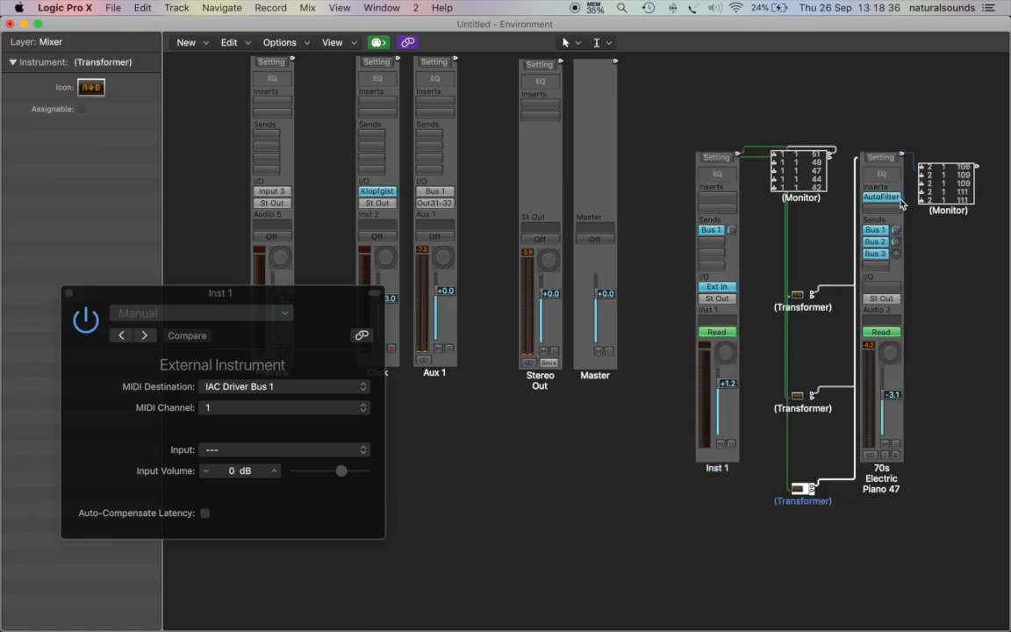
Switch off Inst 1's External Instrument and move the Bus 3 send level to read its fader number in the Monitor
click(85, 322)
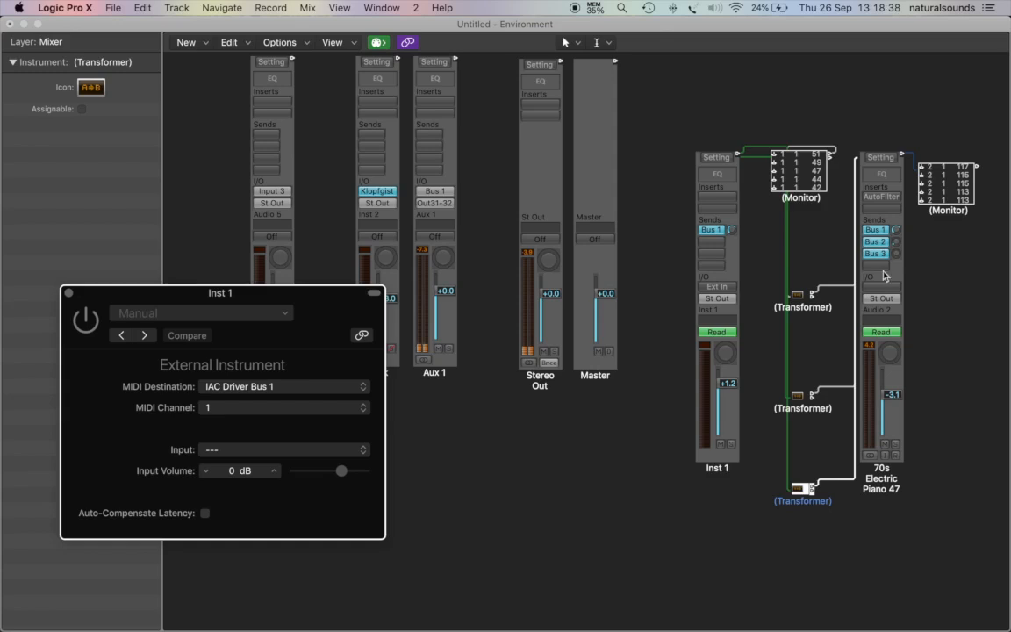
drag(896, 253, 895, 286)
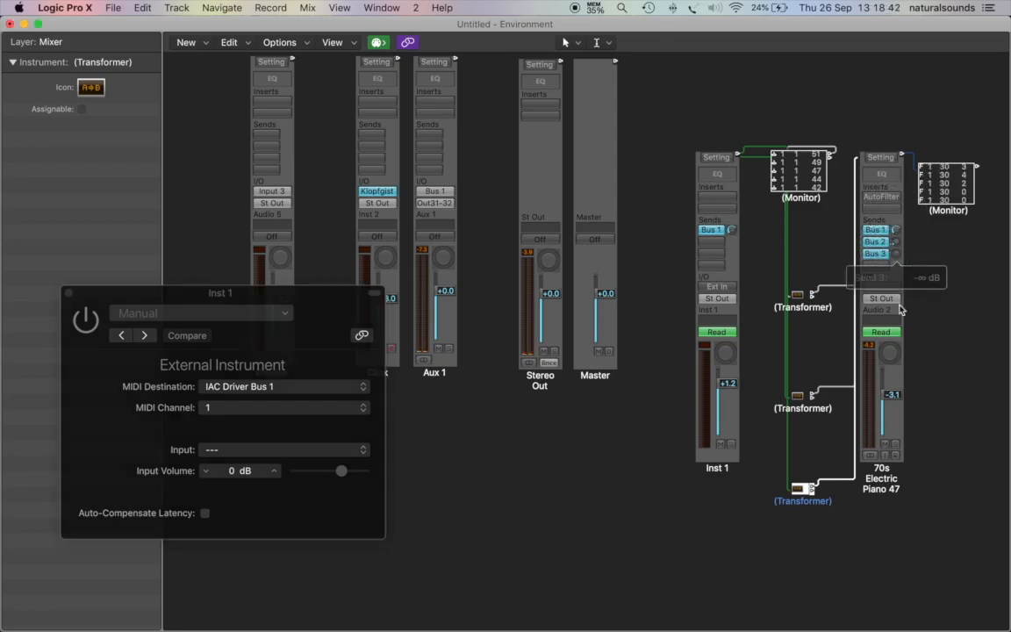
Open the third Transformer's settings and set its Status condition to = Control and its Status operation to Fix Fader
scroll(884, 336, right, 3)
scroll(884, 337, right, 5)
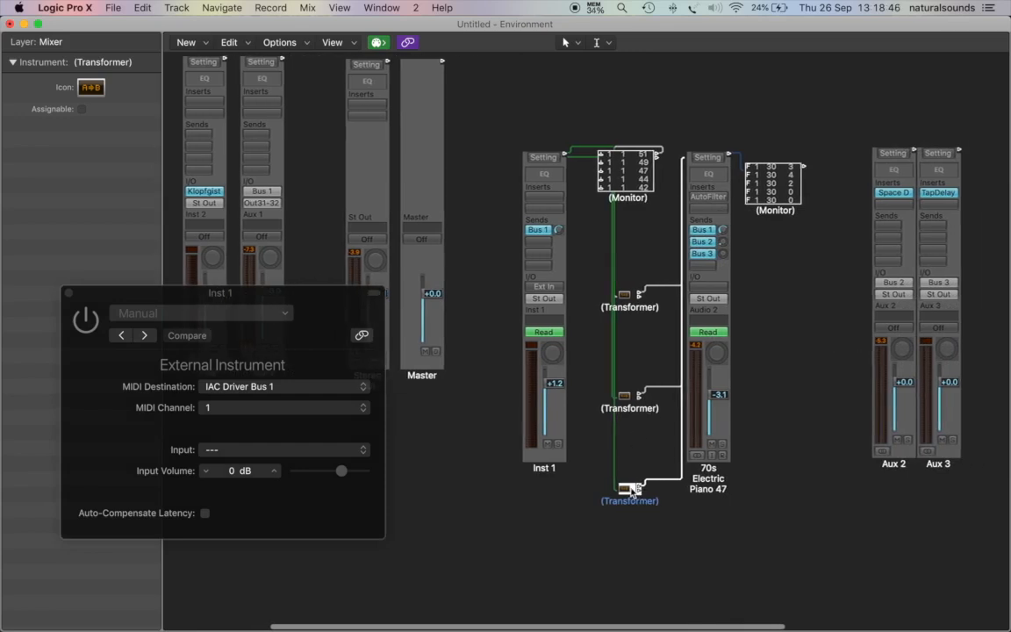
double_click(630, 488)
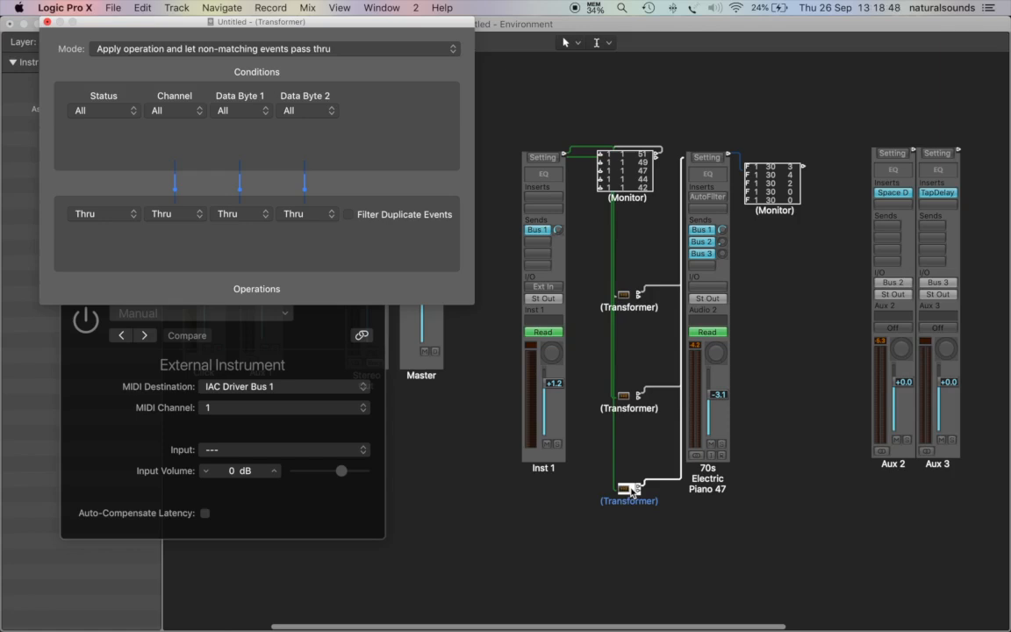
click(88, 115)
click(90, 128)
click(91, 129)
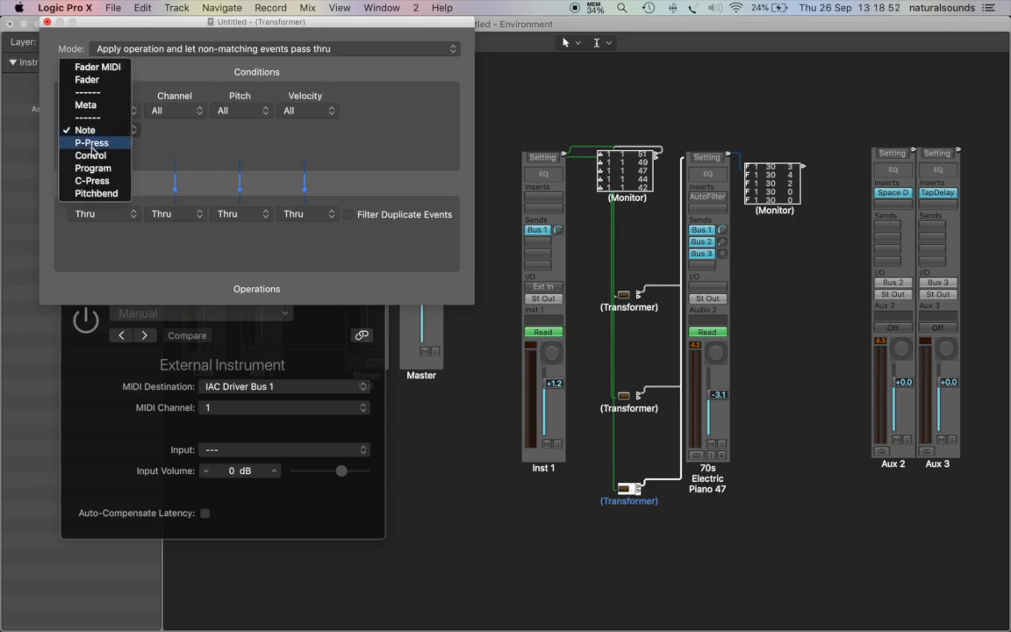
click(91, 155)
click(104, 215)
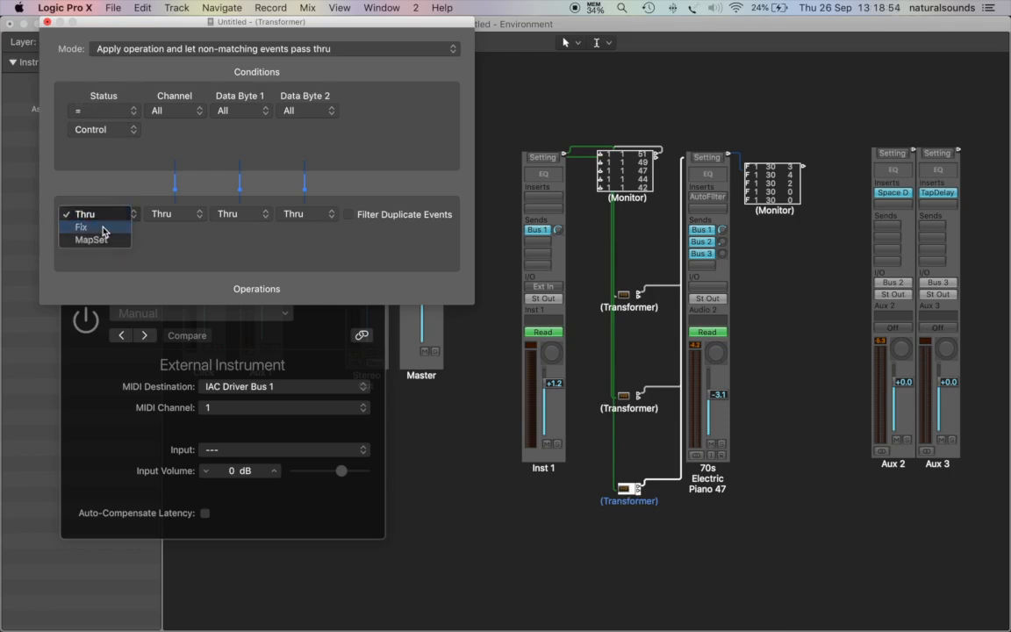
click(103, 229)
click(100, 233)
click(104, 248)
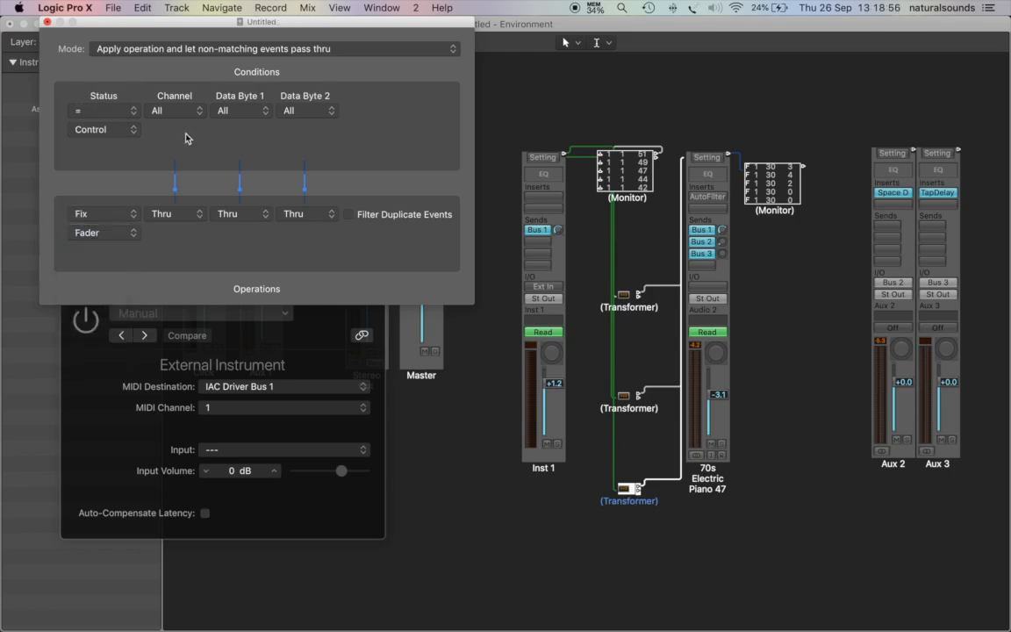
Set the third Transformer's Channel condition to = 1 and its Channel operation to Fix 1
click(173, 117)
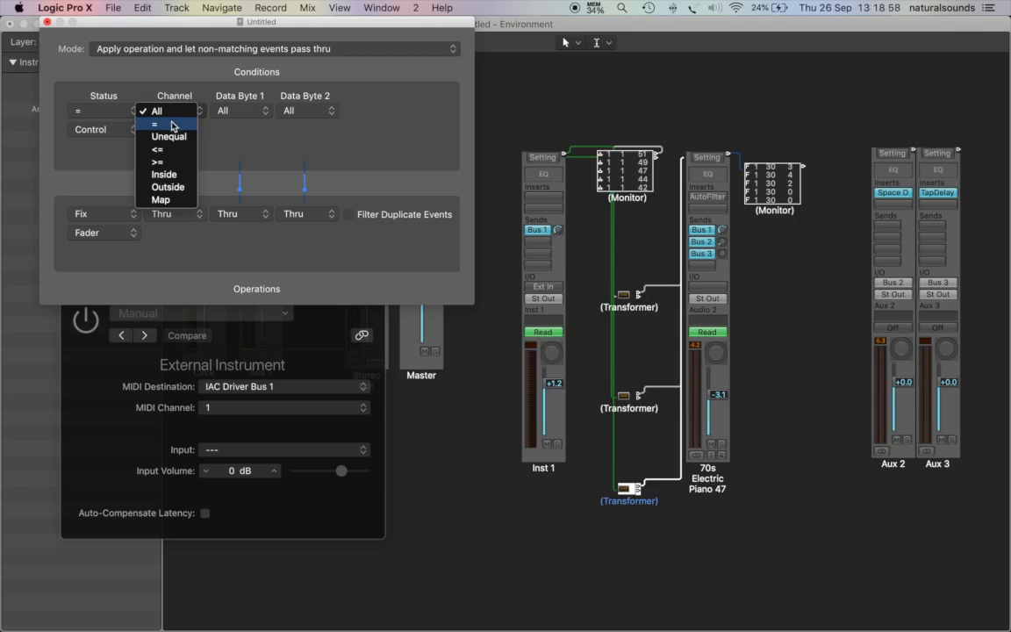
click(172, 125)
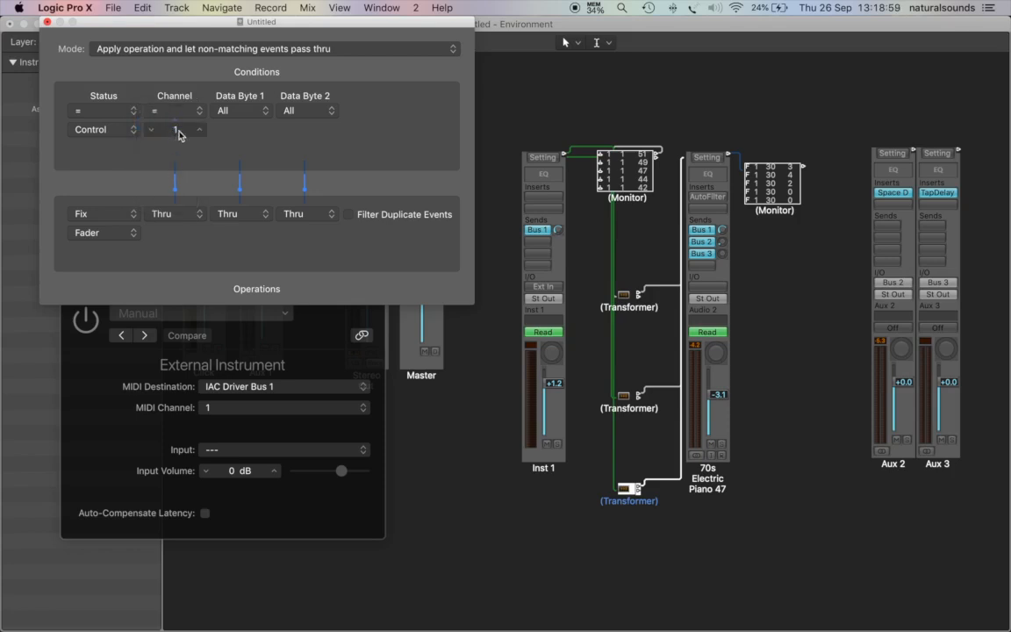
click(173, 215)
click(173, 230)
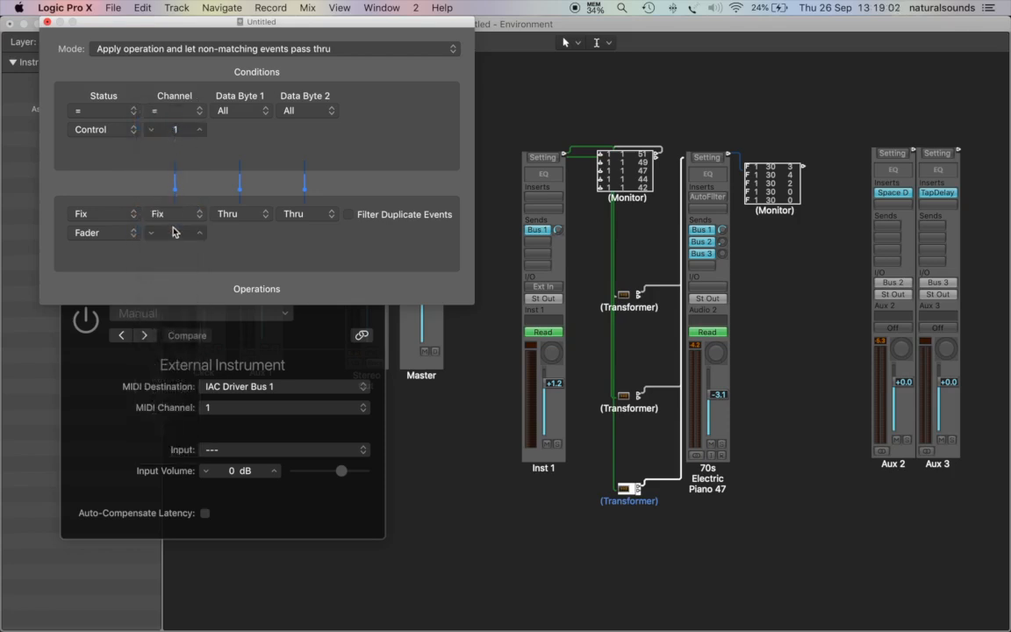
double_click(173, 232)
key(Return)
Set the third Transformer's Data Byte 1 condition to = 3 and operation to Fix 30, then switch Inst 1's External Instrument back on
click(250, 113)
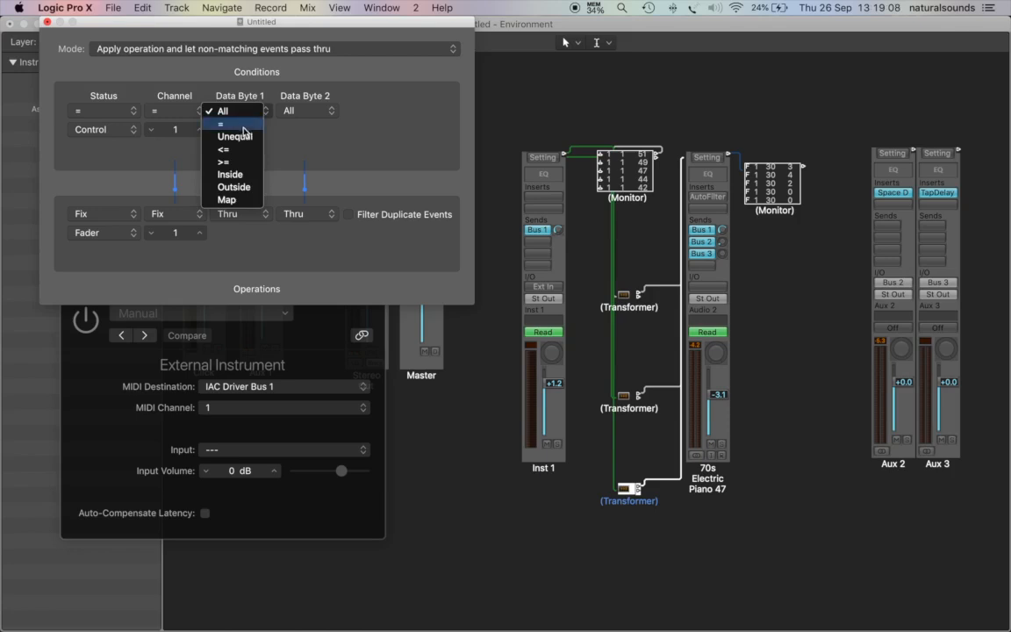
click(241, 129)
double_click(263, 133)
text(4)
click(217, 131)
click(241, 214)
click(233, 226)
double_click(243, 233)
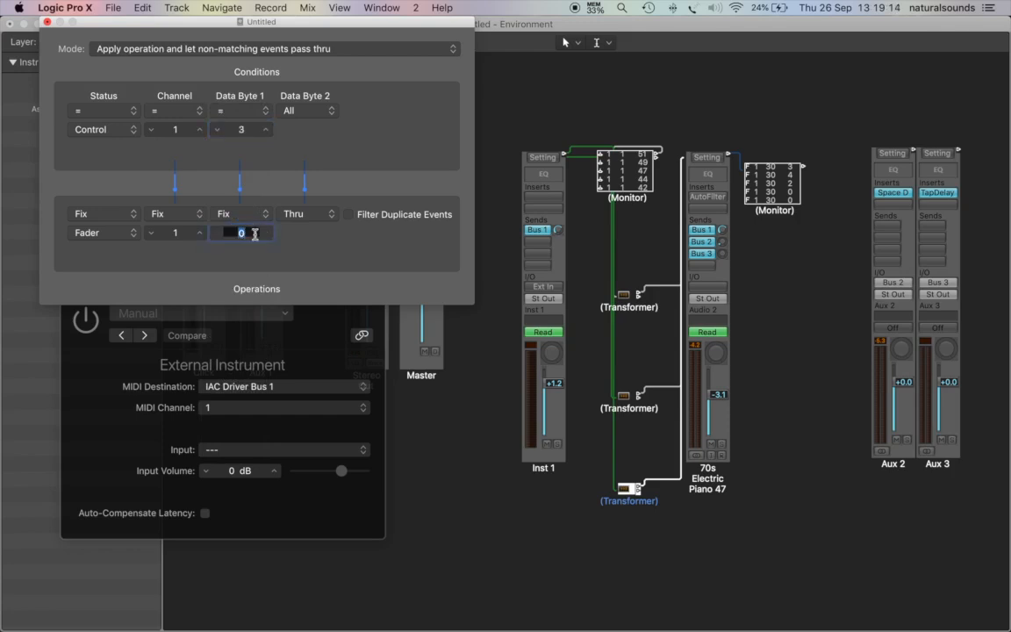
text(3)
key(Return)
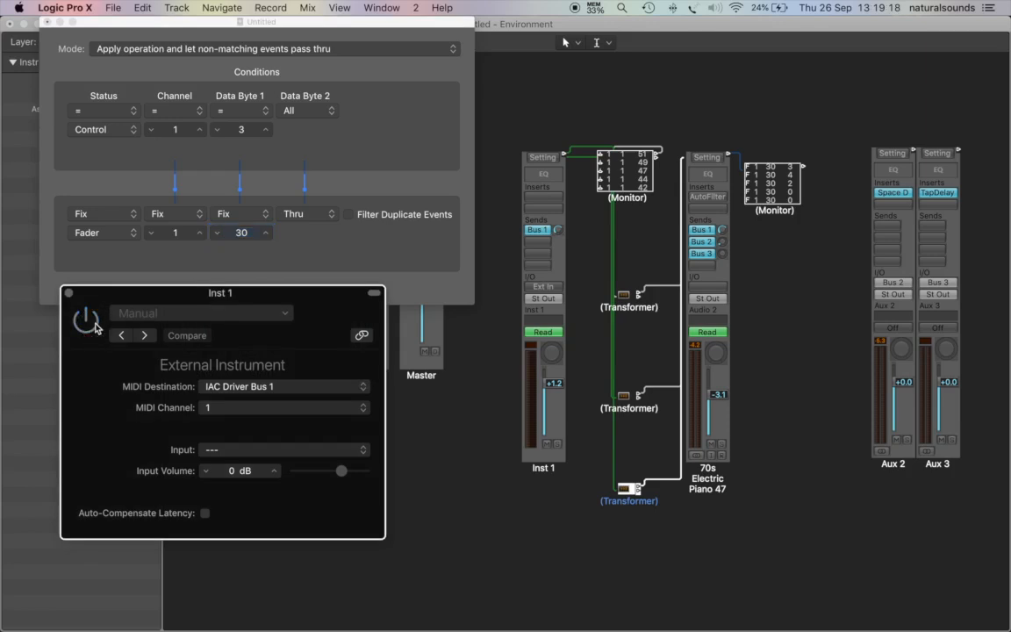
click(89, 296)
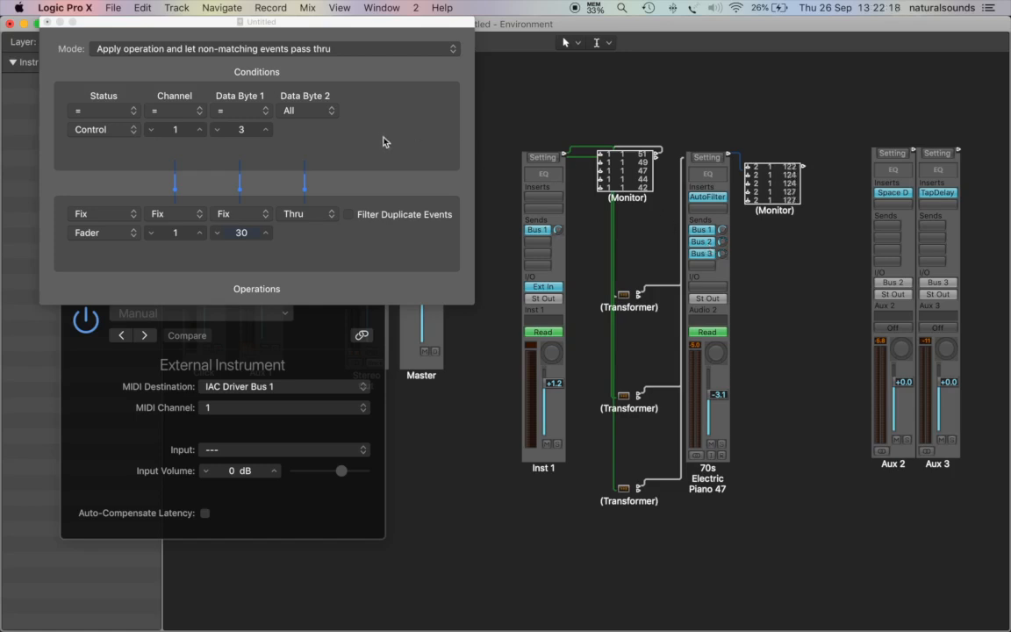
Set the third Transformer's Data Byte 2 condition to <= 127 and its Data Byte 2 operation to Reverse
click(307, 111)
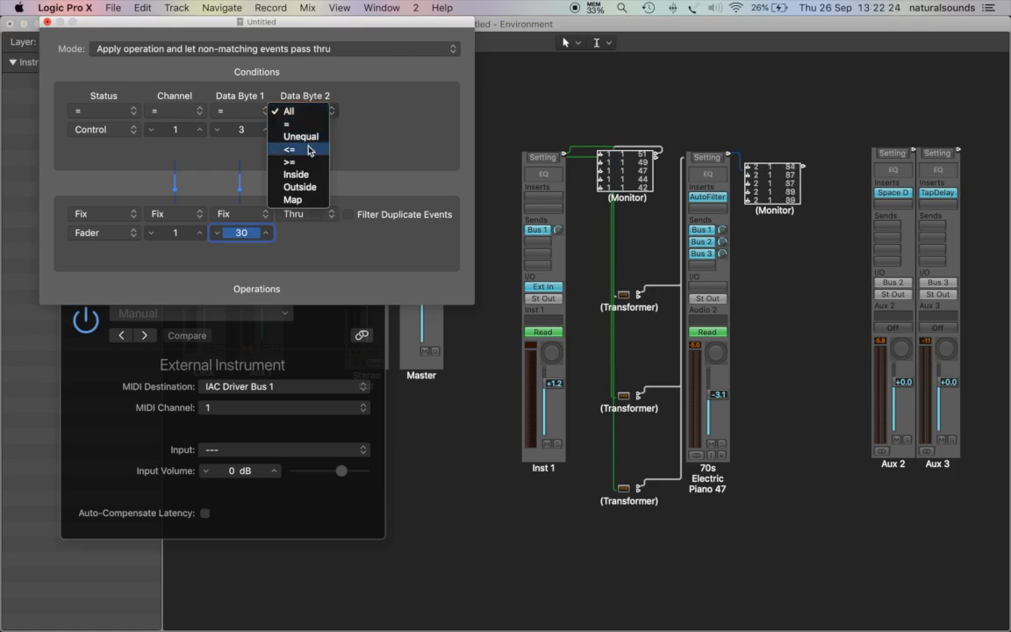
click(309, 150)
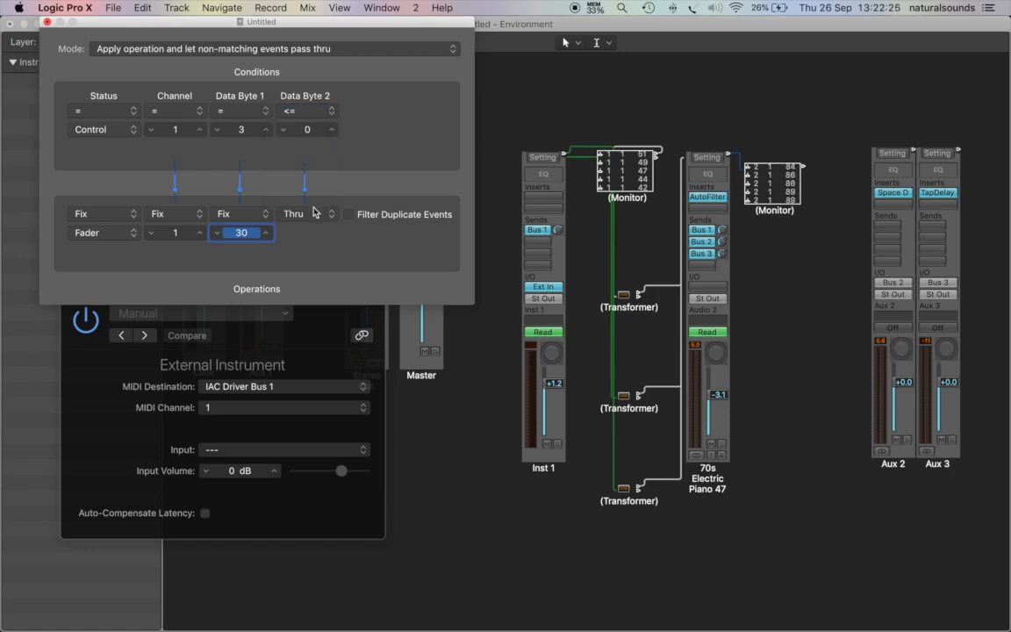
double_click(312, 130)
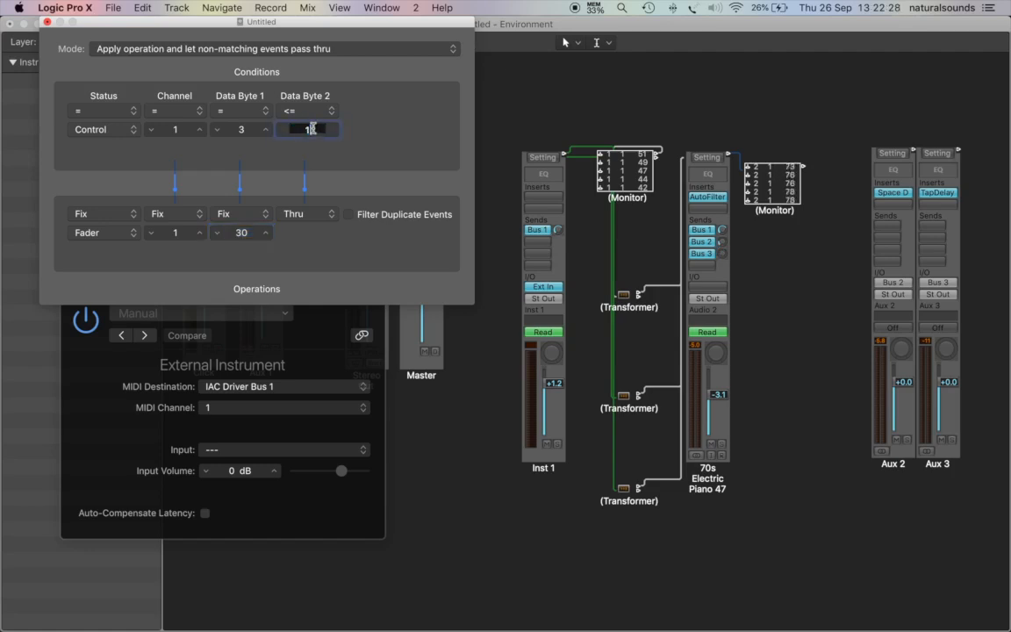
key(Return)
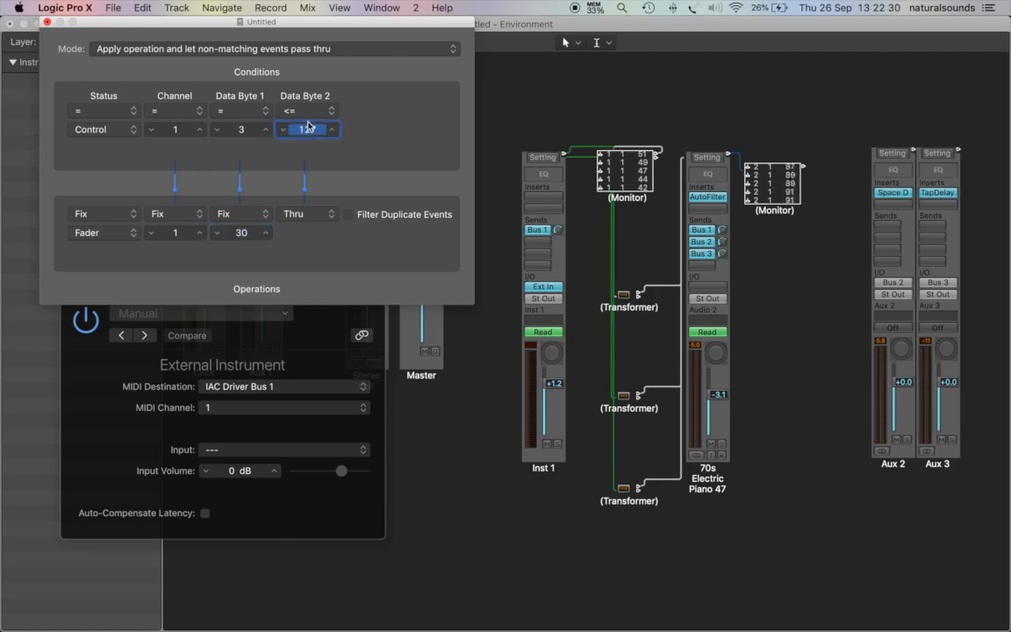
click(307, 216)
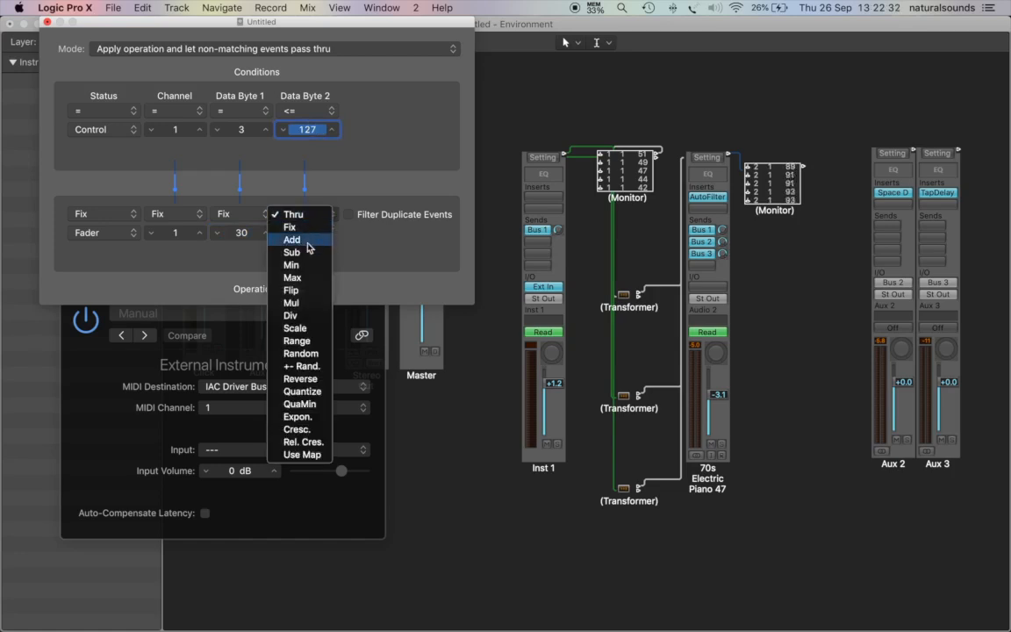
click(307, 378)
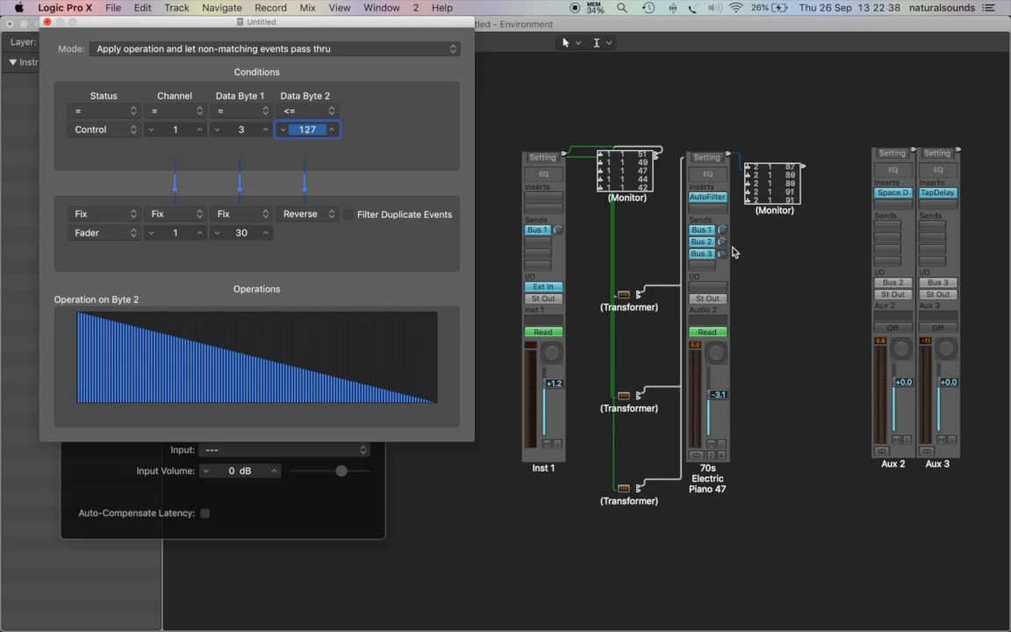
click(780, 280)
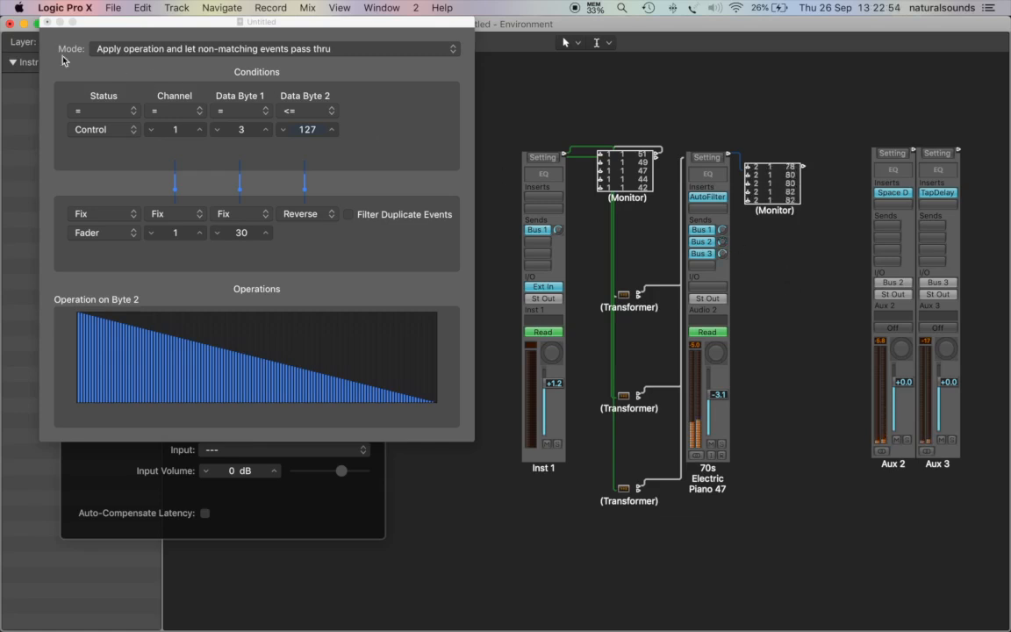
Close the third Transformer's settings and rename the uppermost Transformer as mod 1
click(47, 23)
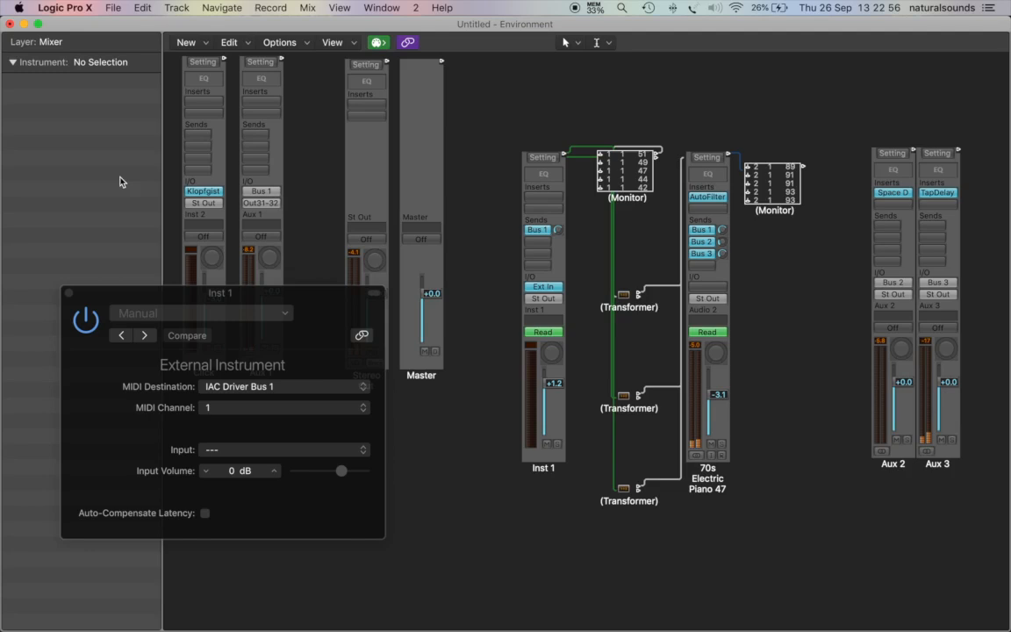
click(630, 310)
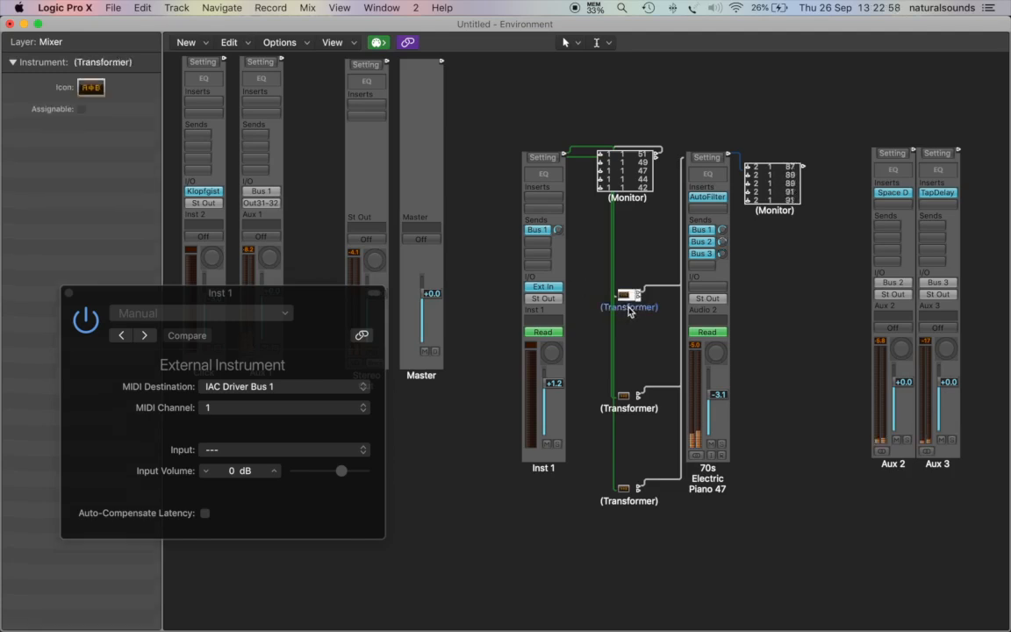
double_click(137, 62)
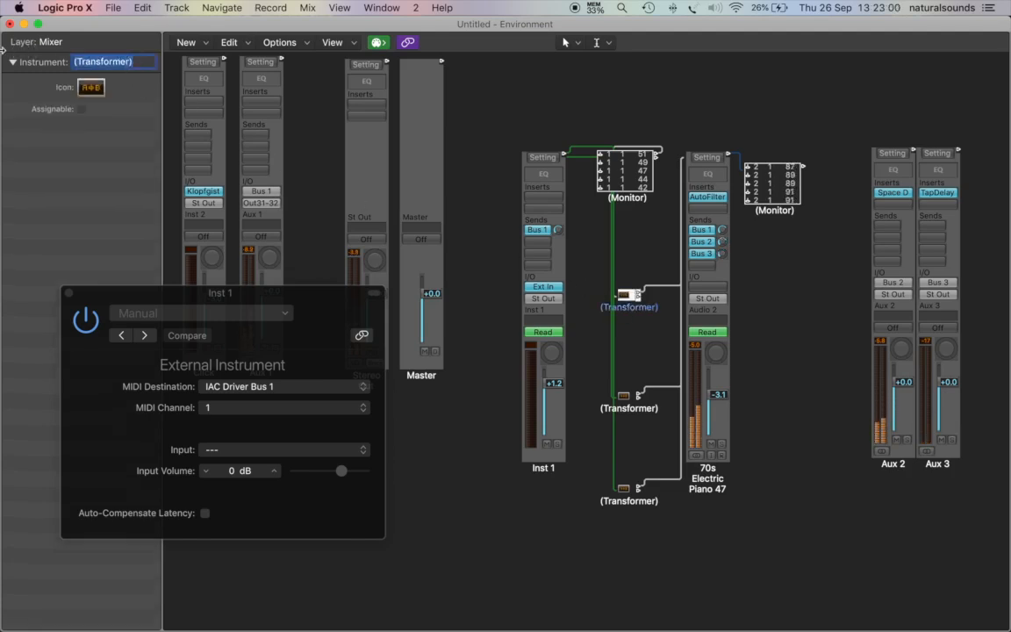
text(moo)
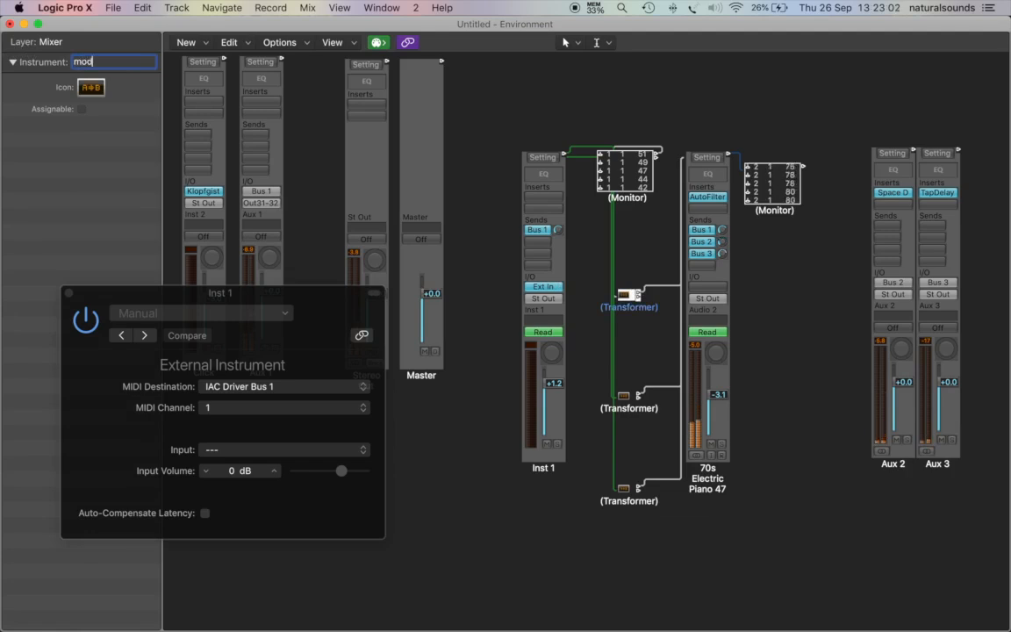
text( 1)
key(Return)
Rename the middle Transformer, the one below mod 1, as bus mod 1
click(631, 411)
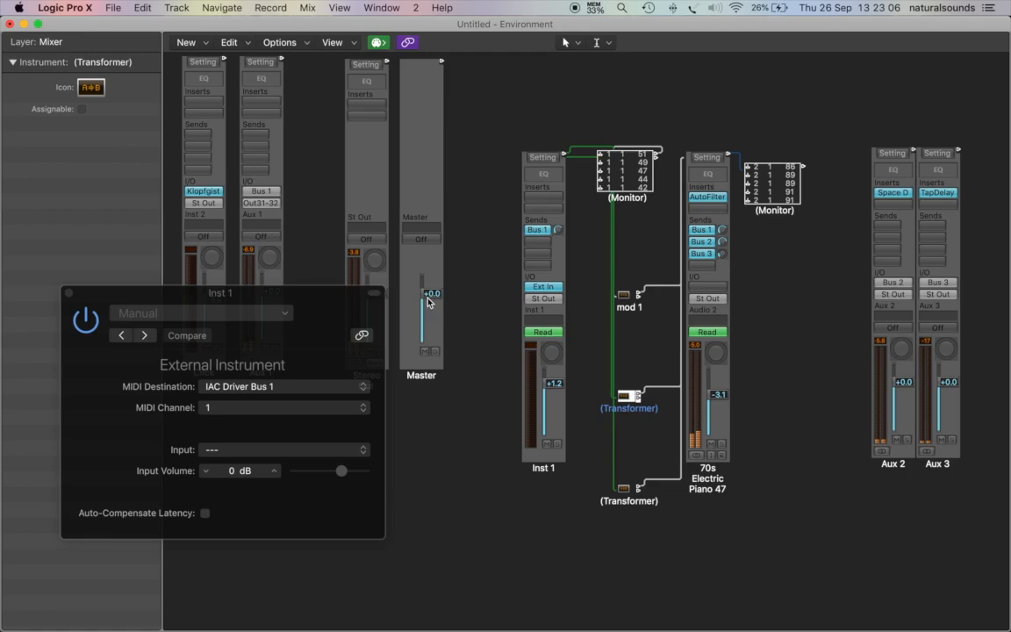
double_click(125, 62)
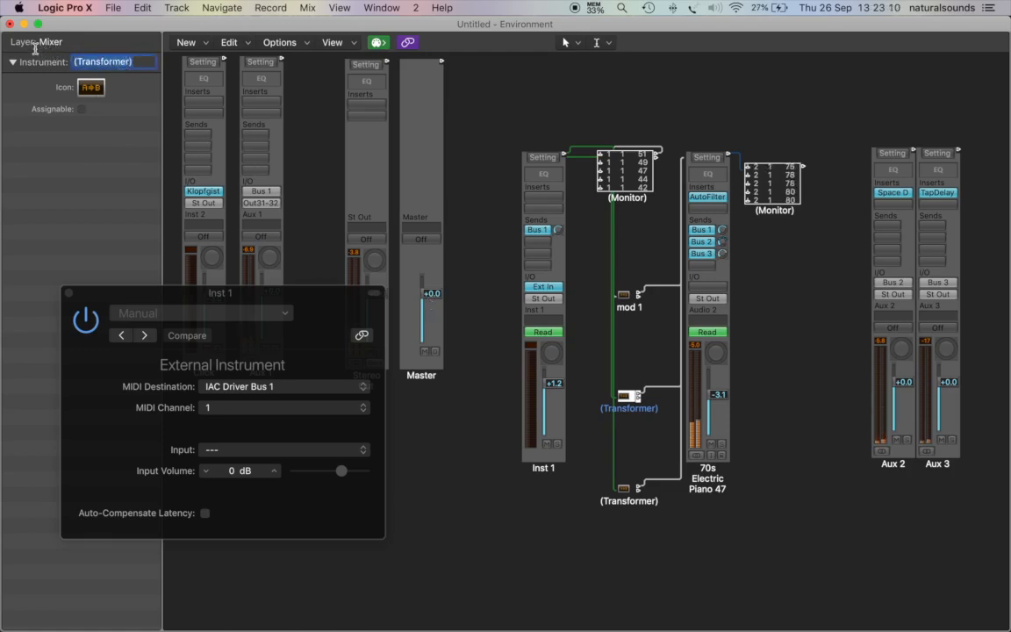
text(bus mod 1)
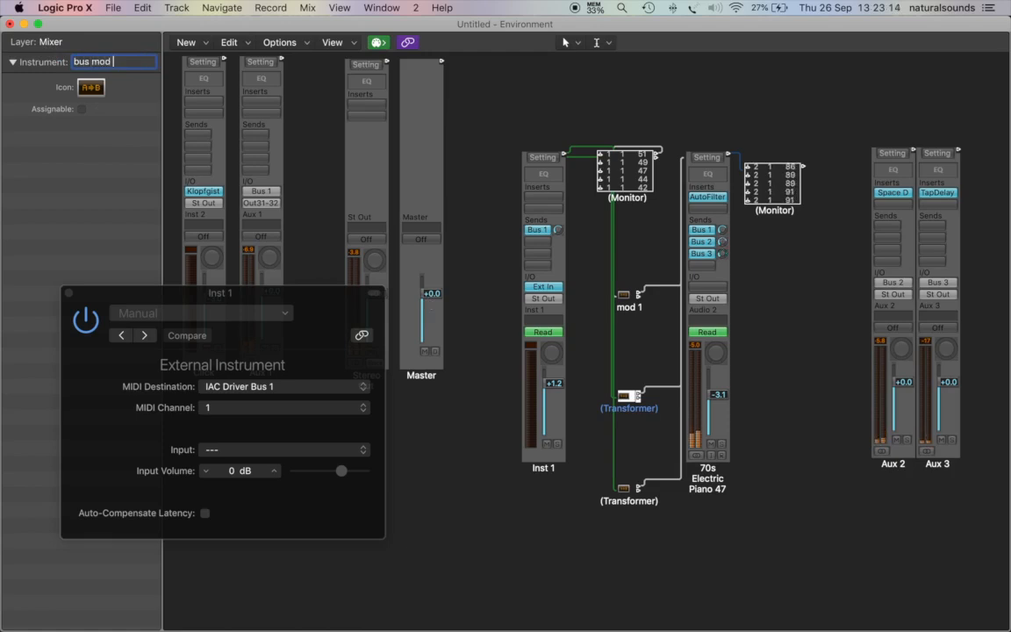
key(Return)
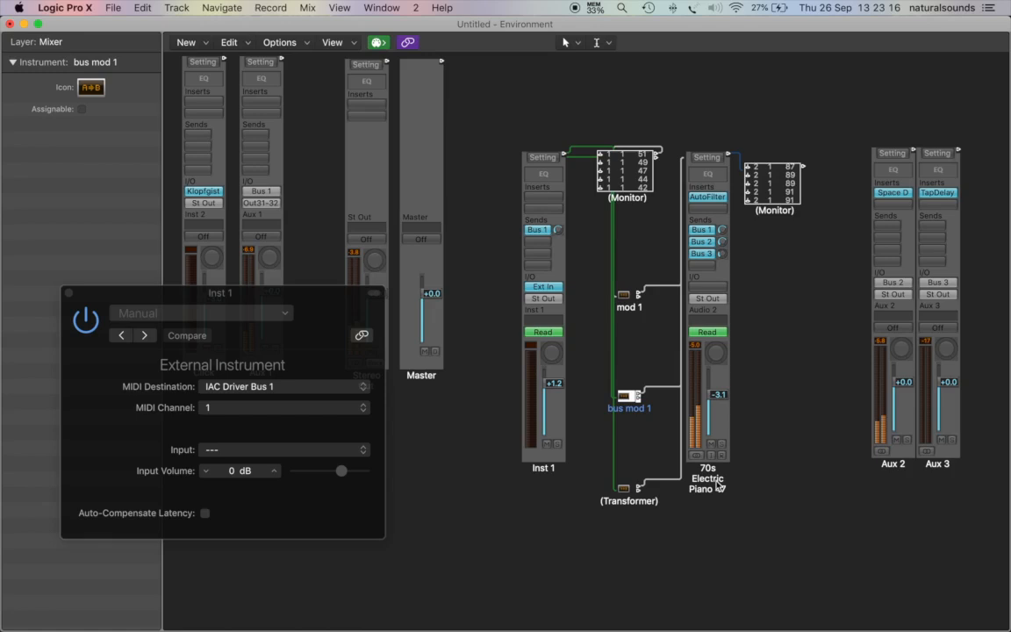
Rename the lowest Transformer, the one below bus mod 1, as bus mod 2
click(642, 505)
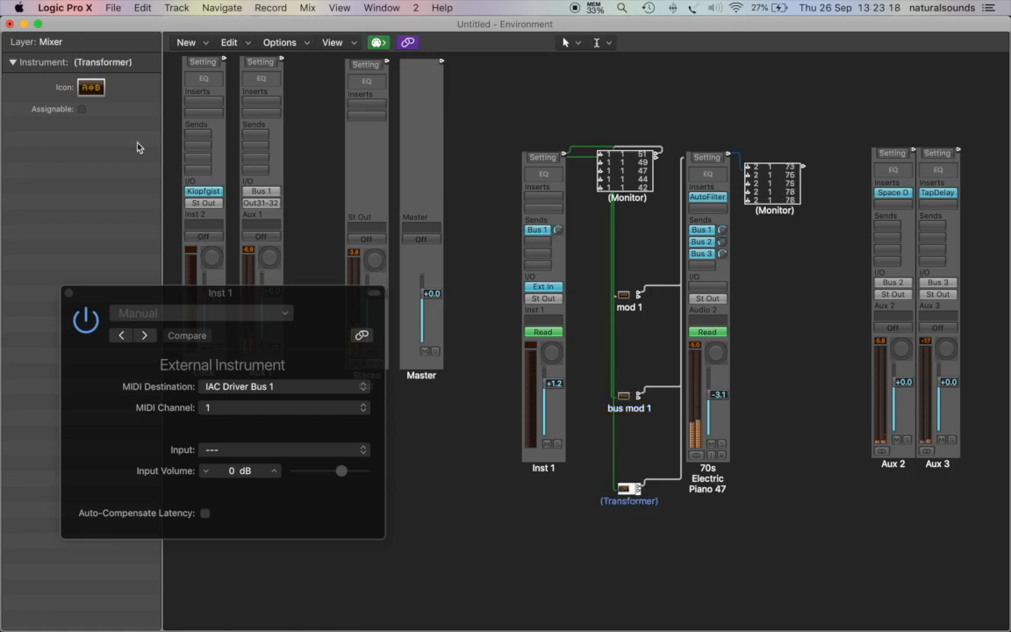
double_click(102, 61)
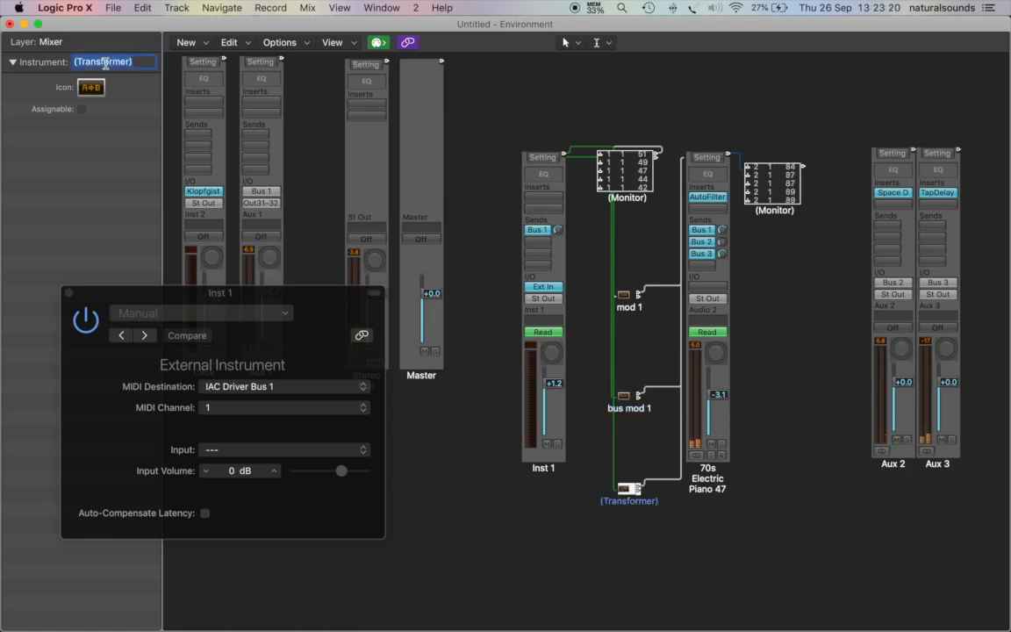
text(bus mod 2)
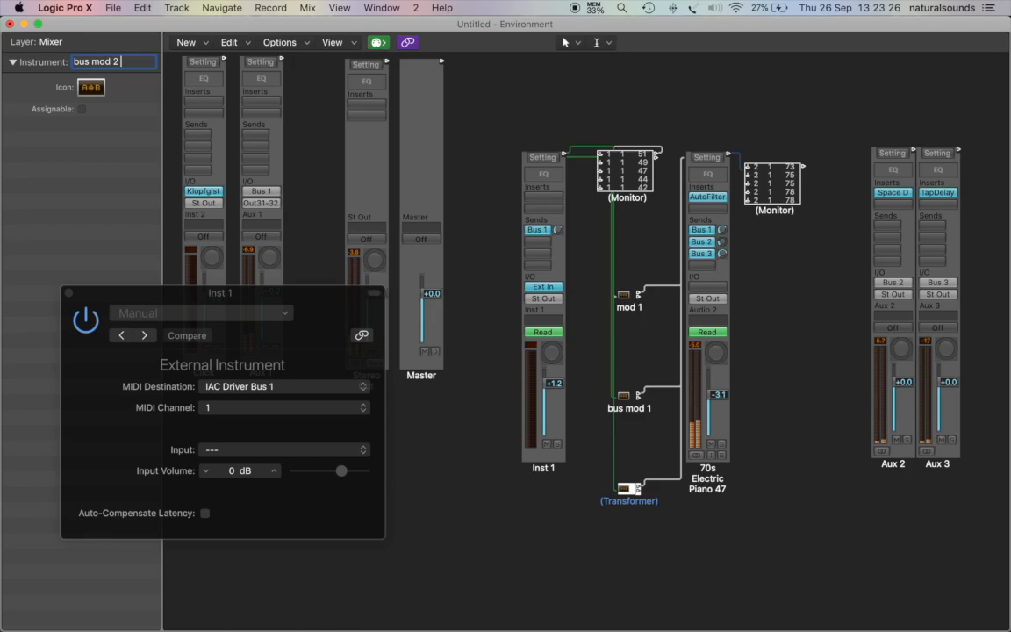
text( c)
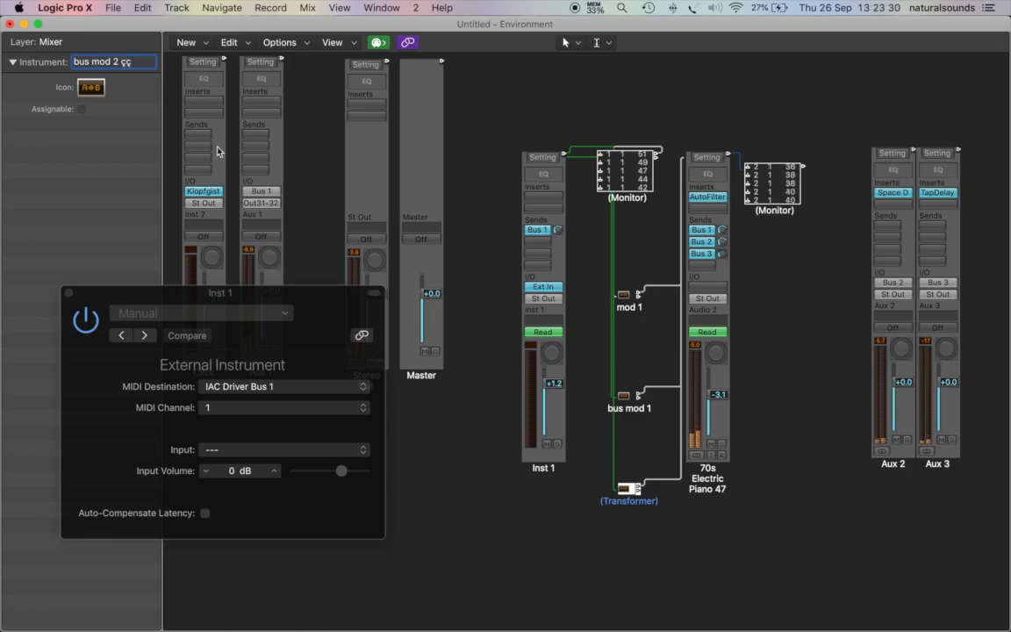
key(BackSpace)
key(BackSpace)
key(Return)
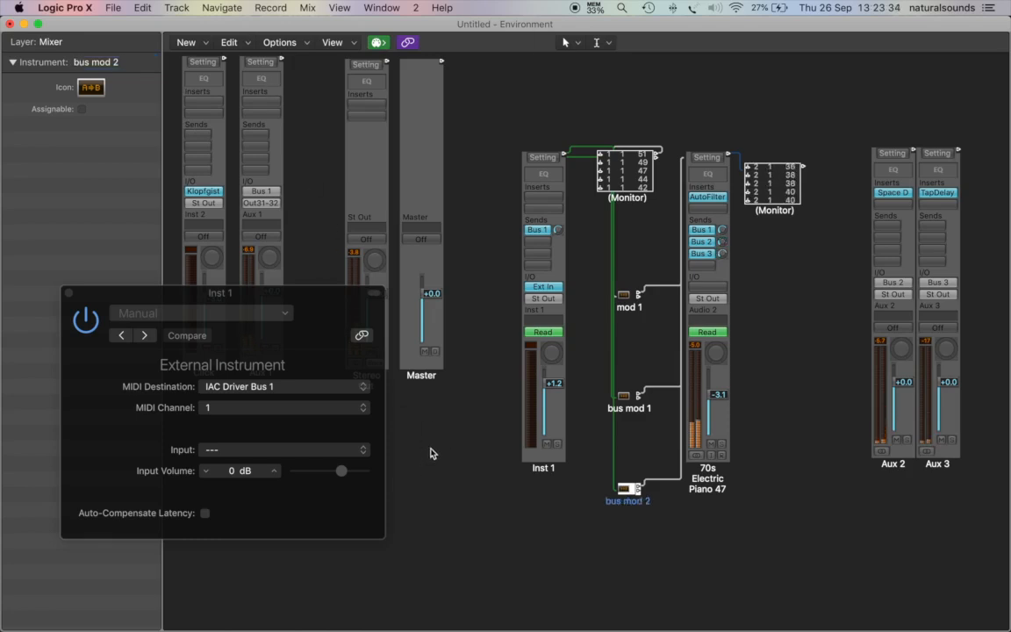
Try red, green and blue on the bus mod 2 Transformer and its output cable, settle on purple, and clear the selection
key(alt+c)
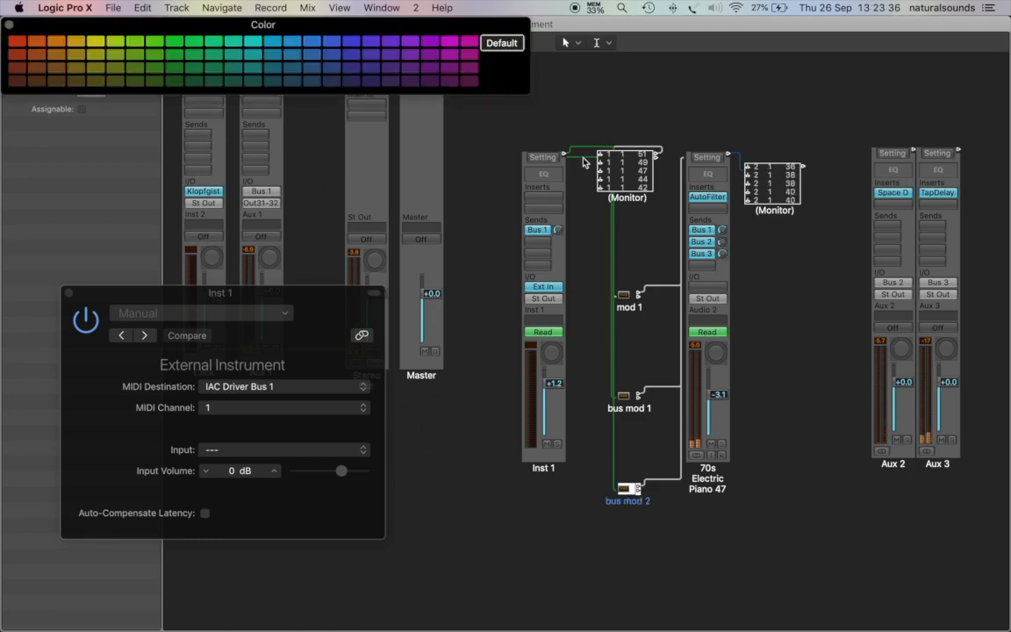
click(18, 40)
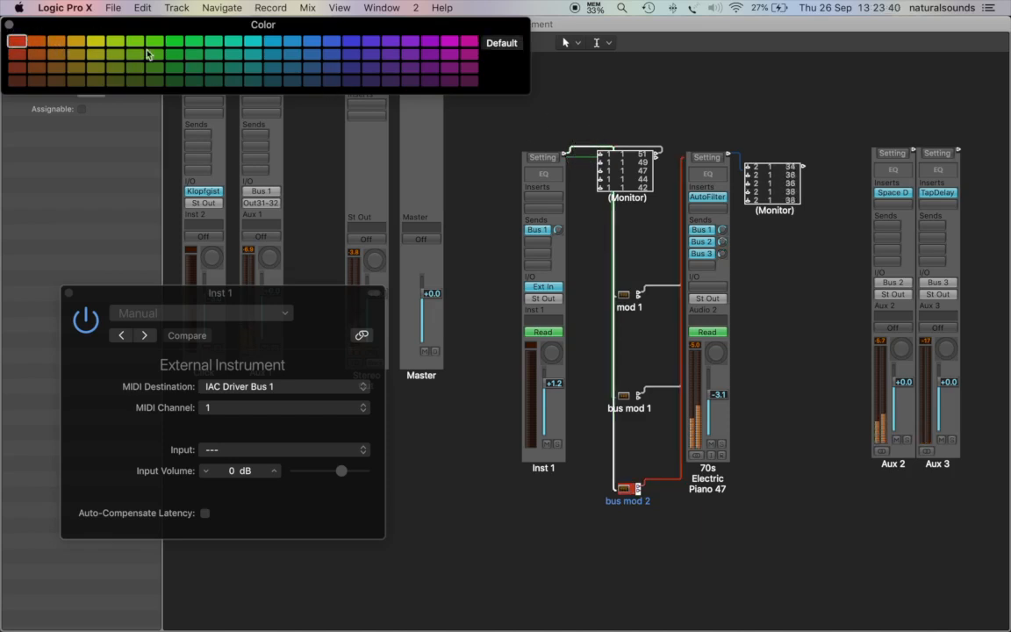
click(194, 41)
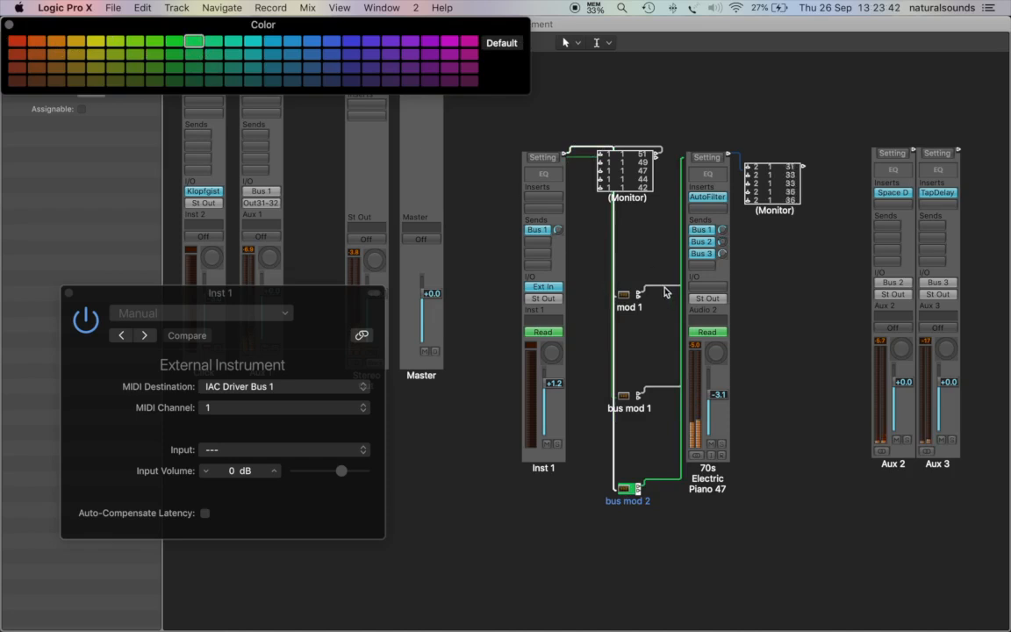
click(336, 44)
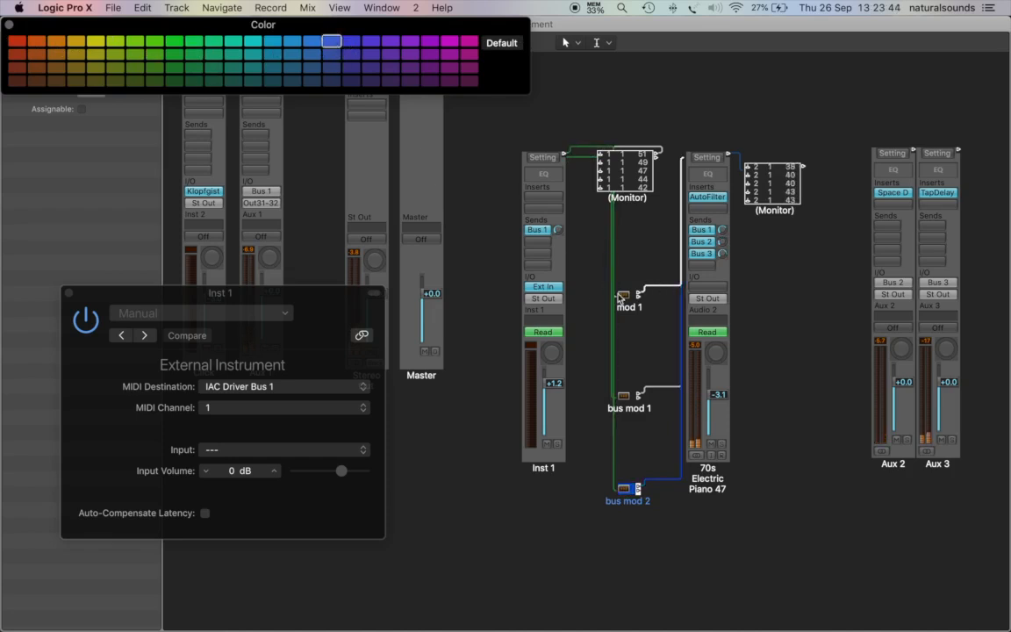
click(409, 41)
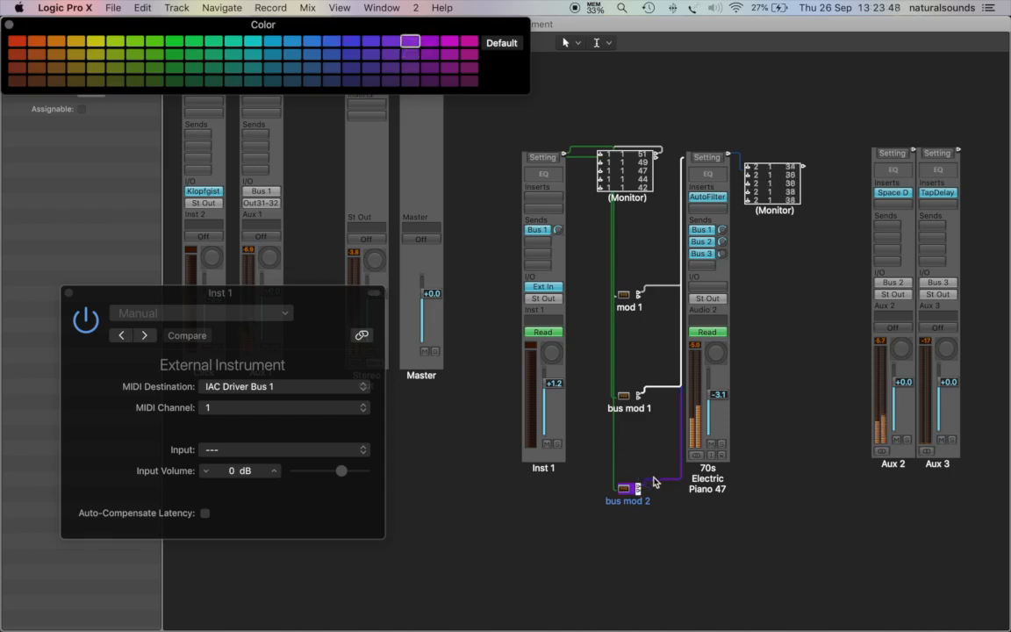
click(665, 434)
click(733, 155)
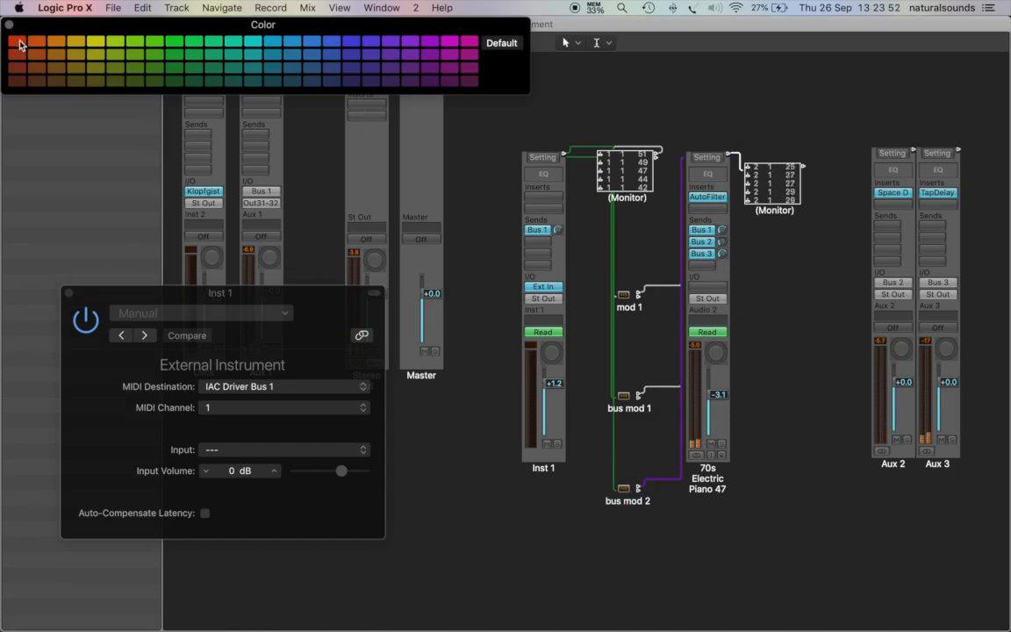
click(808, 375)
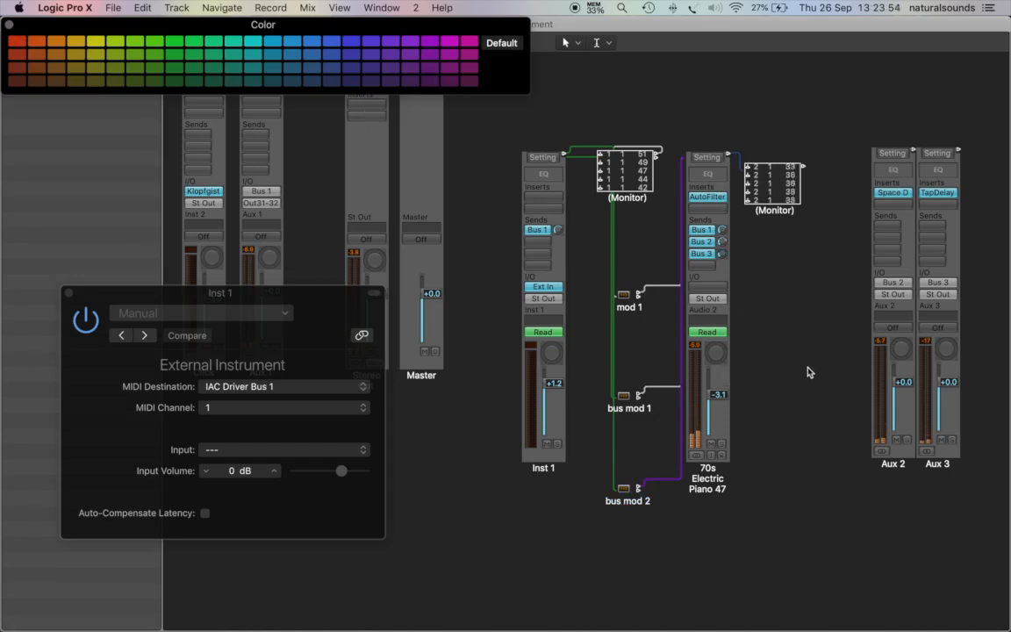